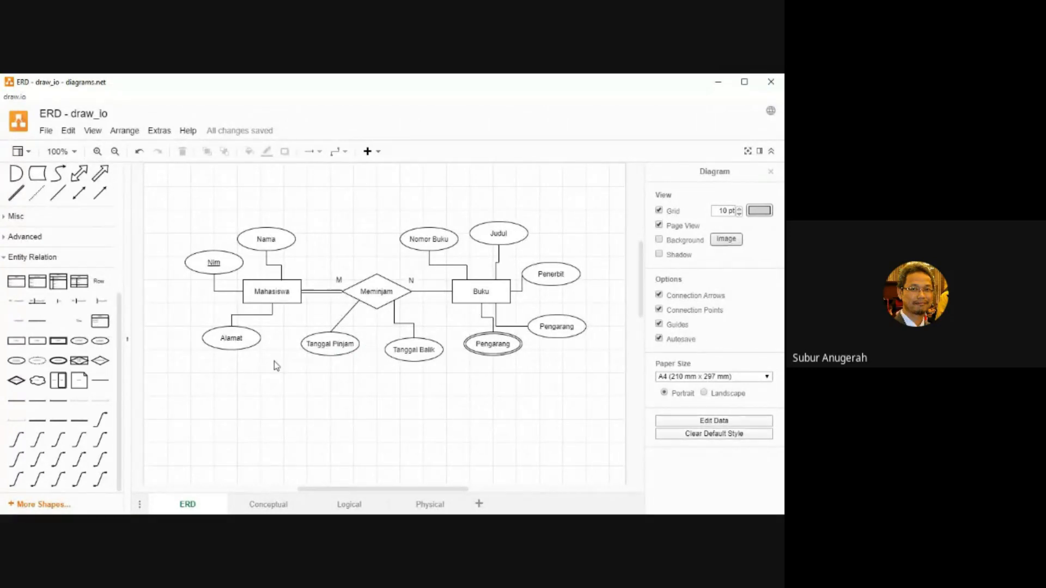
- Compare the entities, attributes and relationship on the ERD page with the tables on the Physical page
{"action": "left_click", "coordinate": [252, 295]}
{"action": "left_click", "coordinate": [475, 523]}
{"action": "left_click", "coordinate": [426, 402]}
{"action": "left_click", "coordinate": [430, 503]}
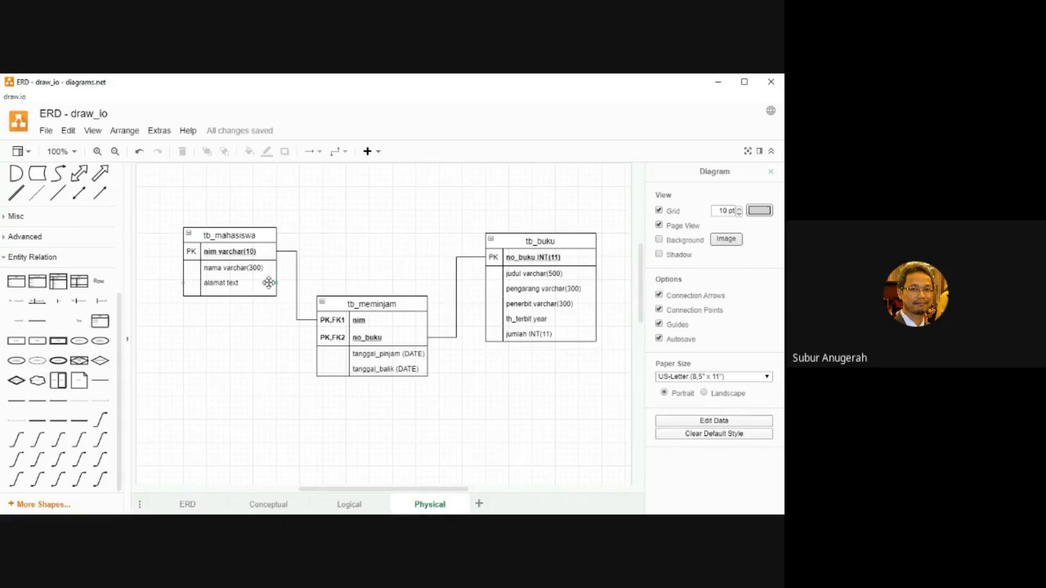
{"action": "left_click", "coordinate": [207, 239]}
{"action": "left_click", "coordinate": [187, 504]}
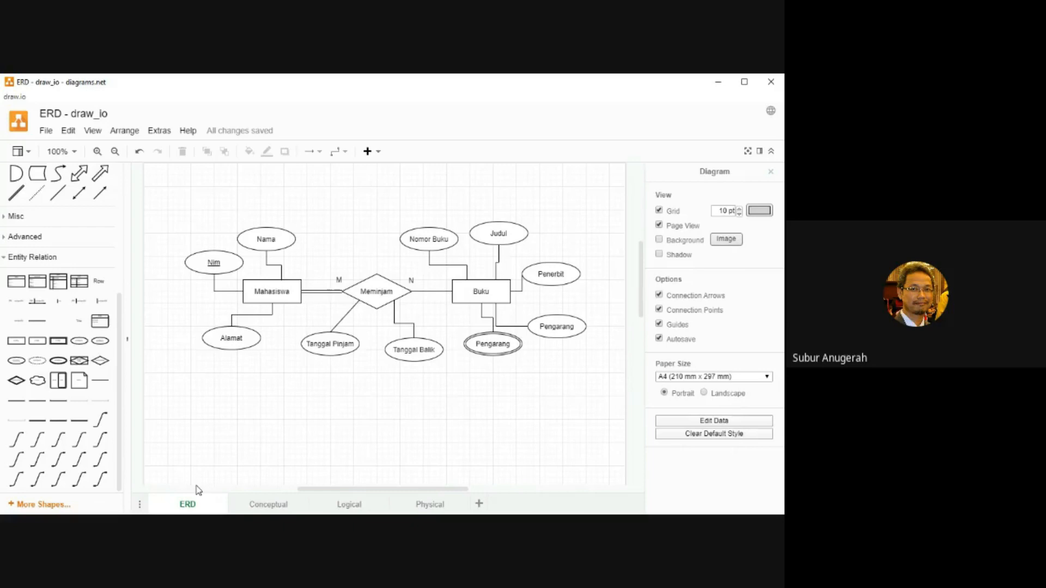
{"action": "left_click", "coordinate": [432, 502]}
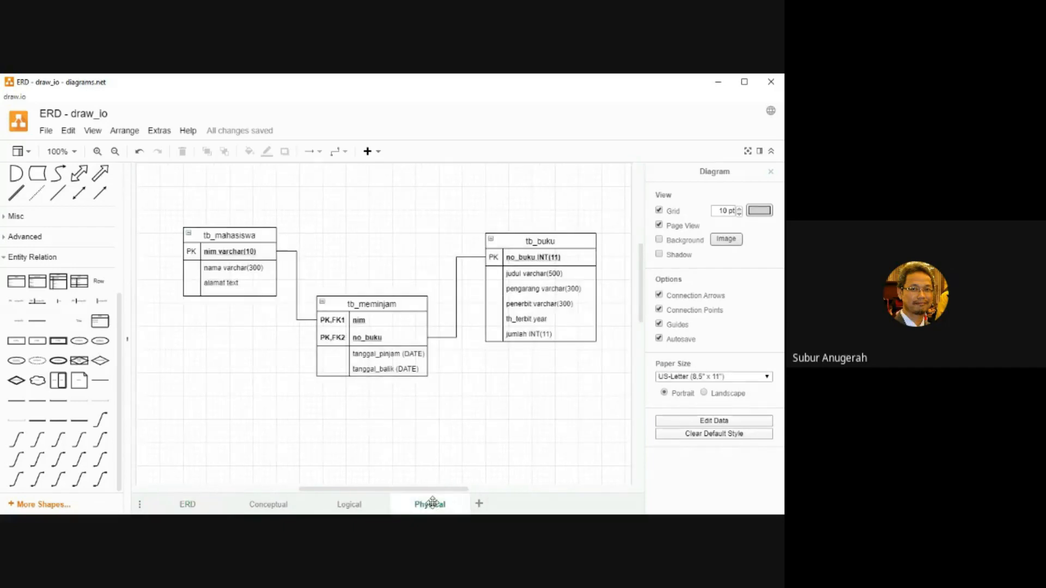
{"action": "left_click", "coordinate": [213, 507]}
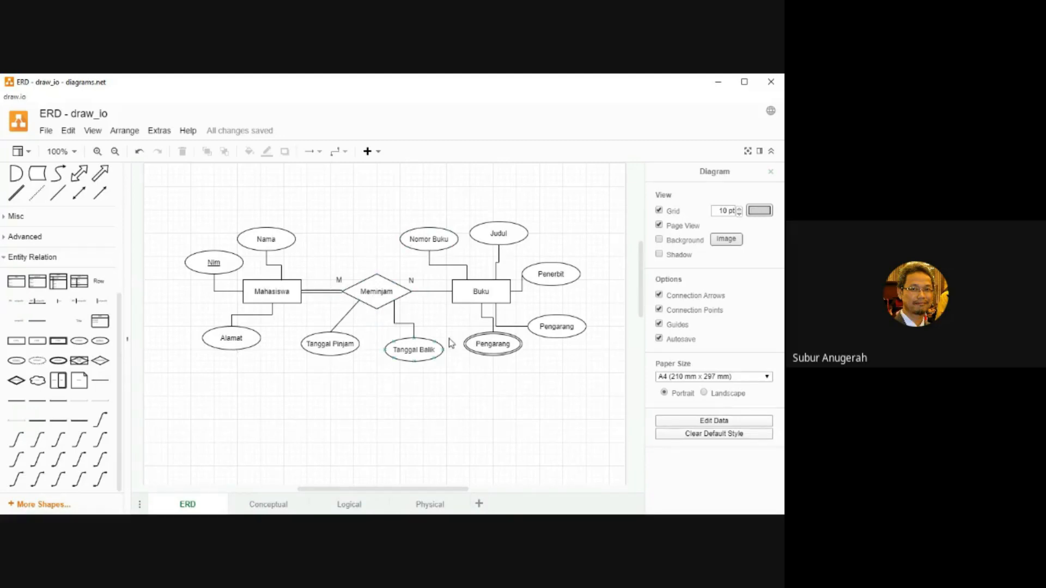
- Compare the Mahasiswa, Meminjam and Buku boxes on the Conceptual page with their attribute lists on the Logical page
{"action": "left_click", "coordinate": [265, 502]}
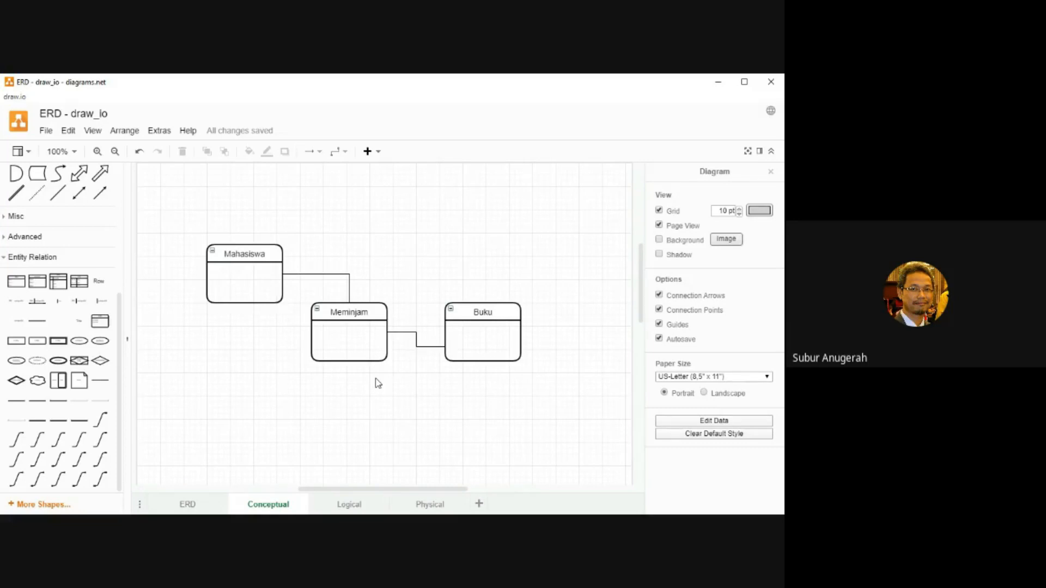
{"action": "left_click", "coordinate": [349, 504]}
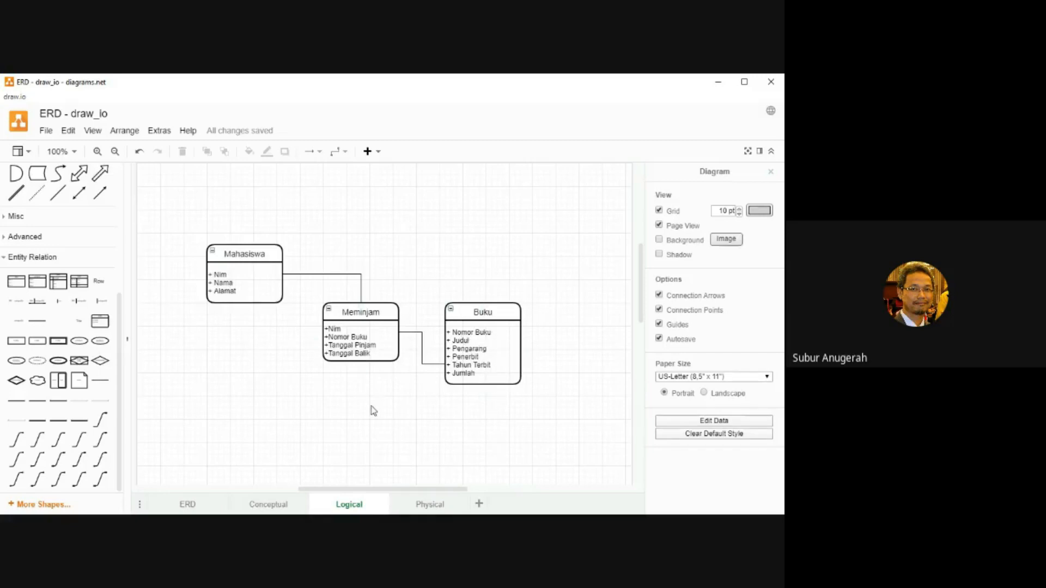
{"action": "left_click", "coordinate": [269, 506]}
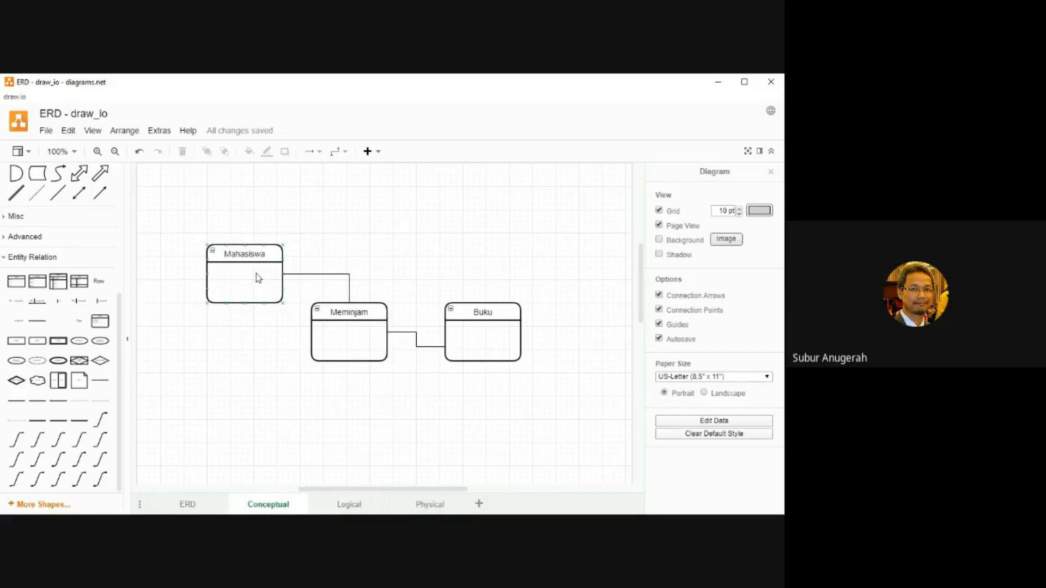
{"action": "left_click", "coordinate": [346, 504]}
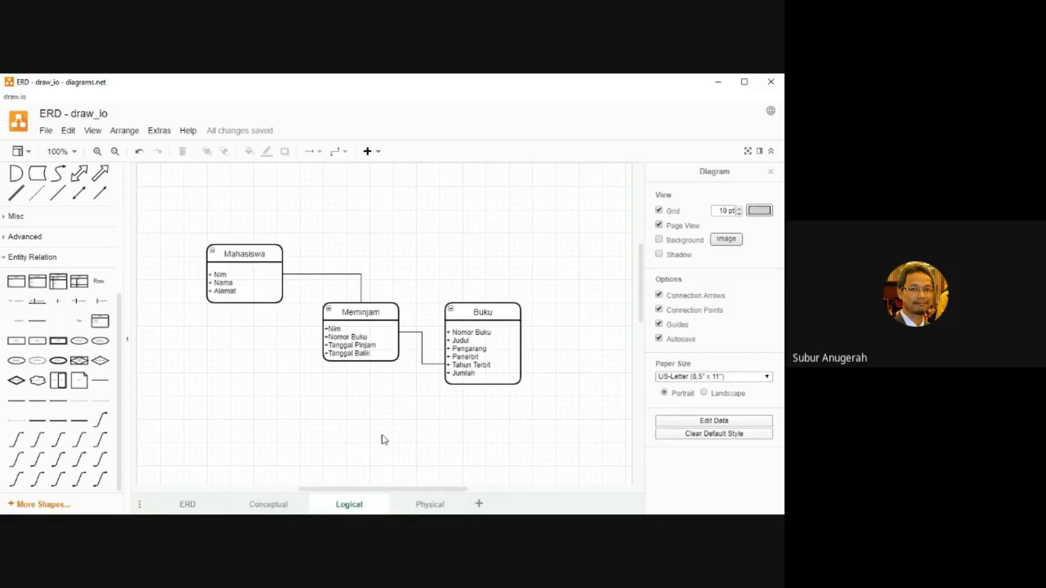
{"action": "left_click", "coordinate": [284, 497]}
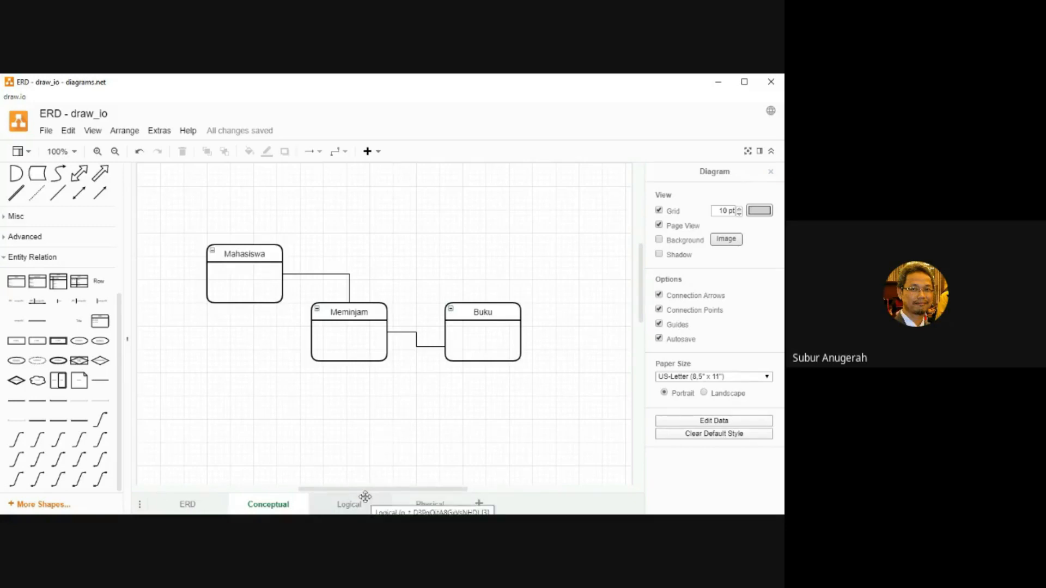
{"action": "left_click", "coordinate": [322, 506]}
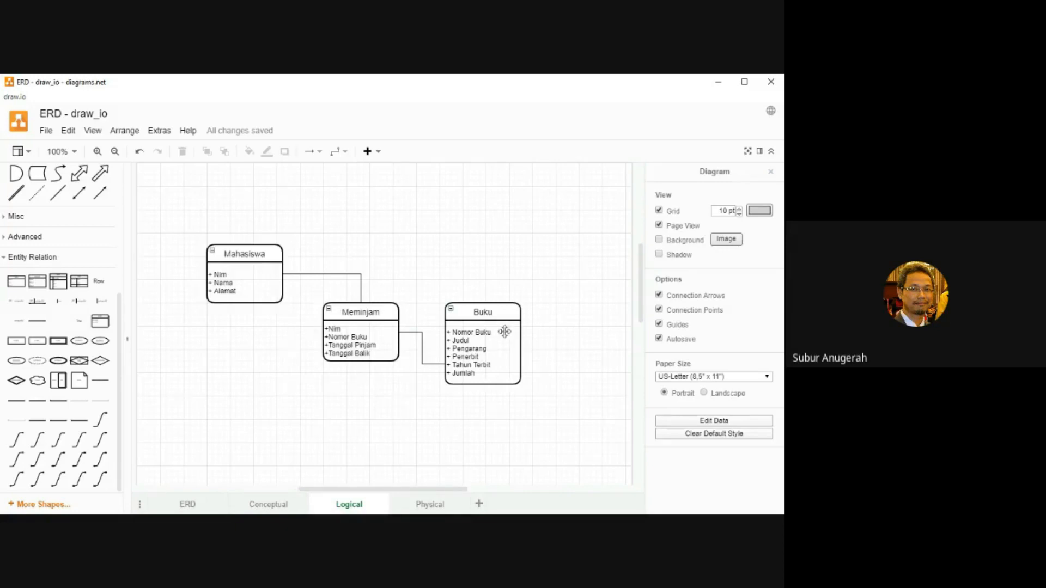
- Examine the tb_mahasiswa, tb_meminjam and tb_buku tables on the Physical page against the ERD page
{"action": "left_click", "coordinate": [434, 507]}
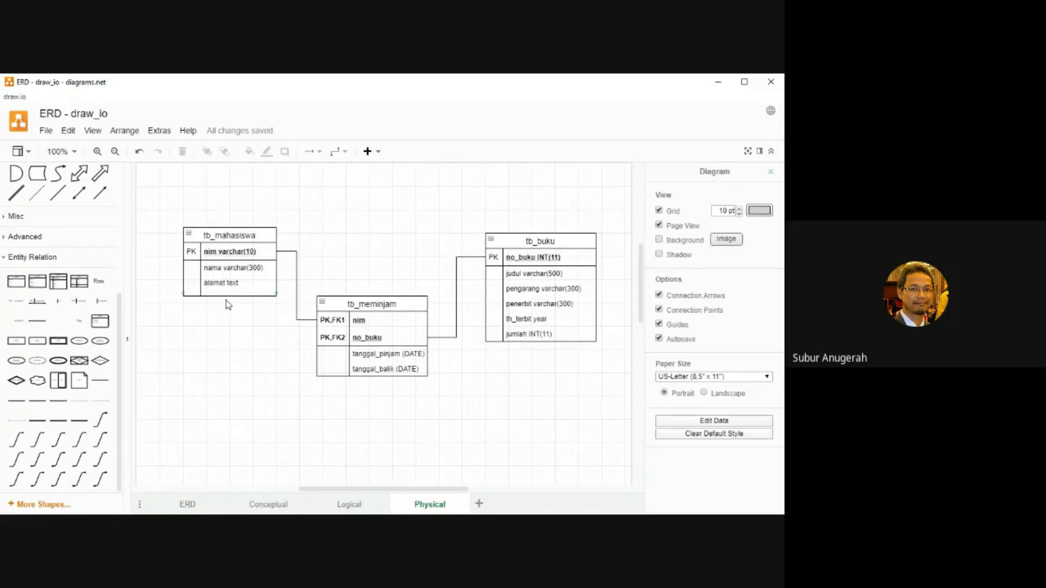
{"action": "left_click", "coordinate": [210, 235]}
{"action": "left_click", "coordinate": [187, 504]}
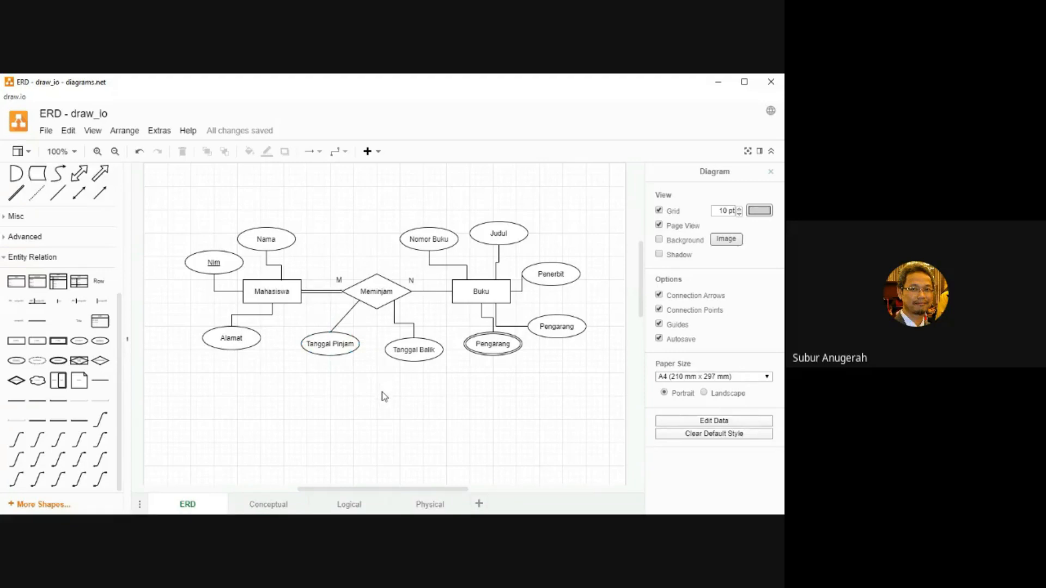
{"action": "left_click", "coordinate": [430, 508]}
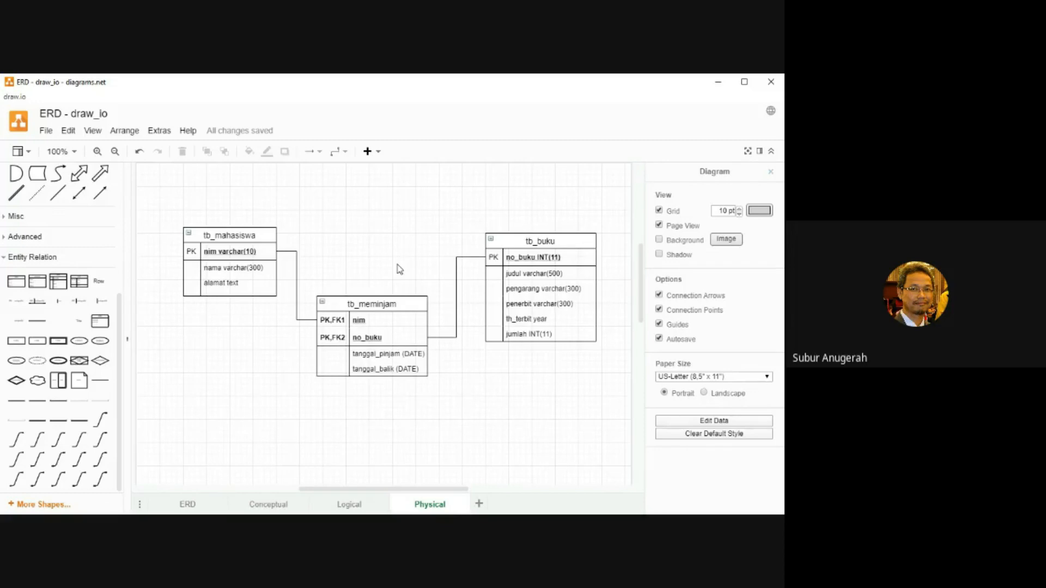
{"action": "key", "text": "alt+Tab"}
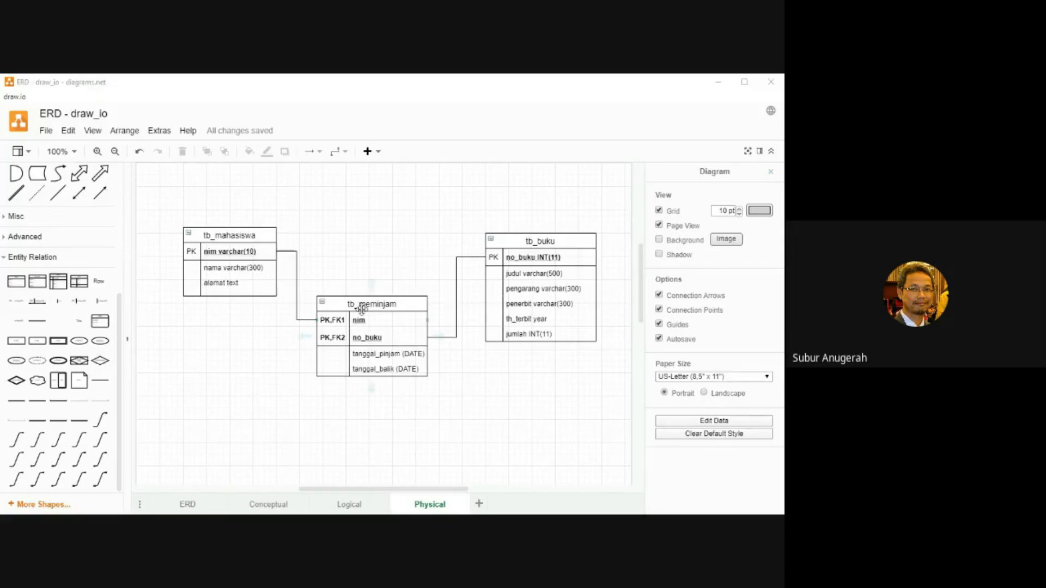
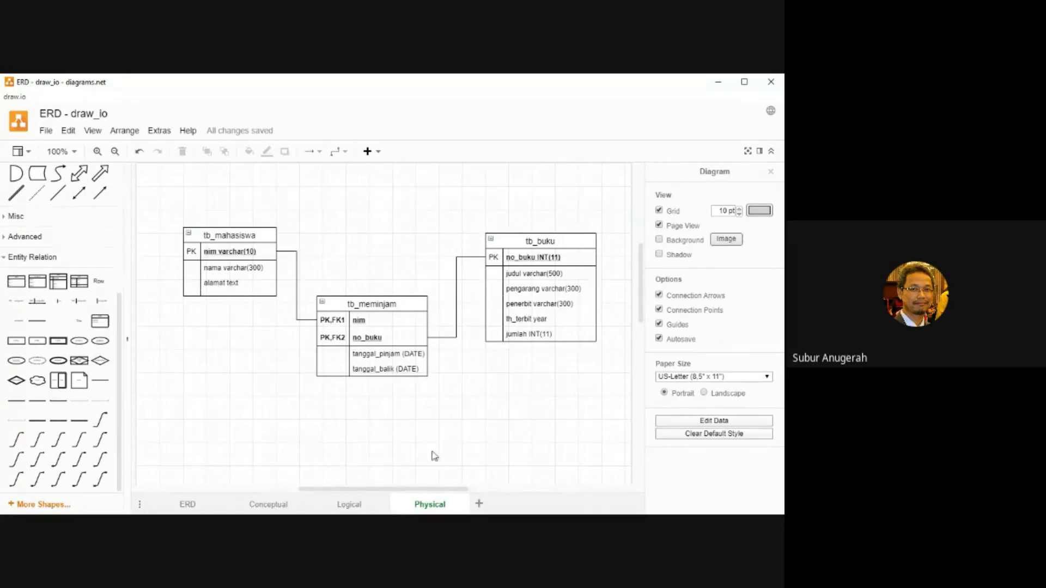
{"action": "left_click", "coordinate": [46, 131]}
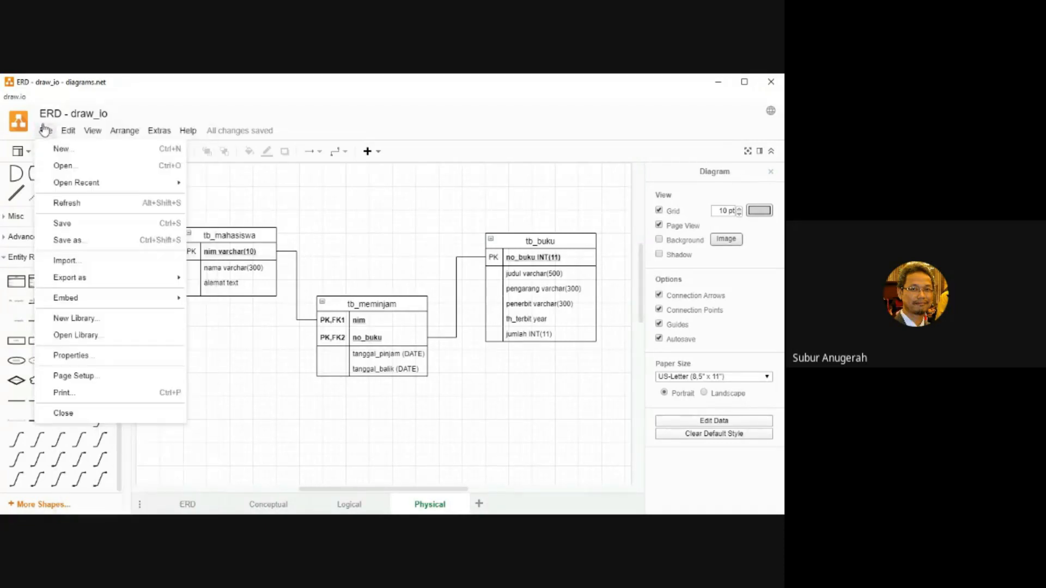
{"action": "left_click", "coordinate": [60, 150]}
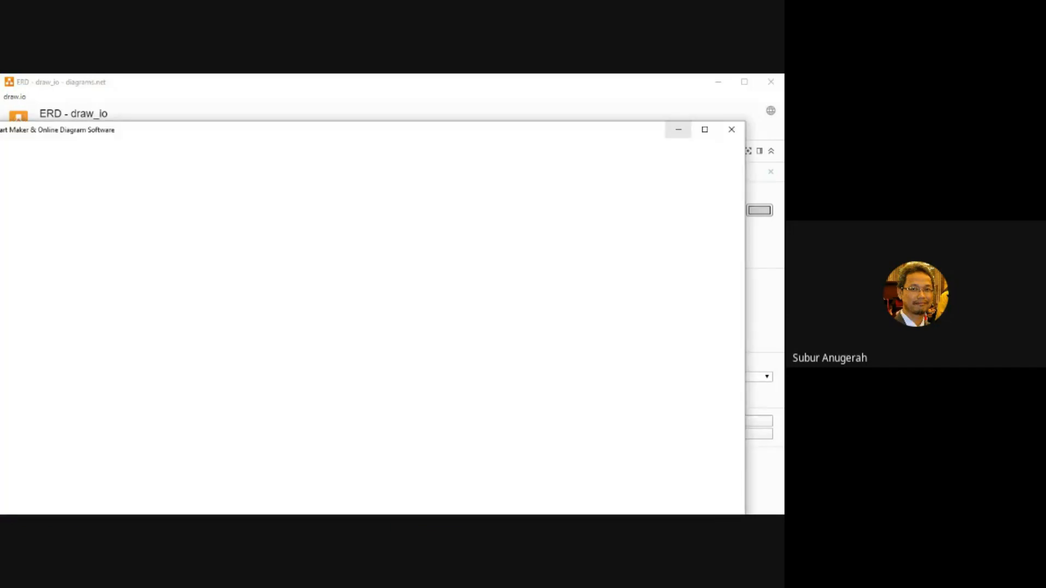
{"action": "left_click", "coordinate": [733, 132]}
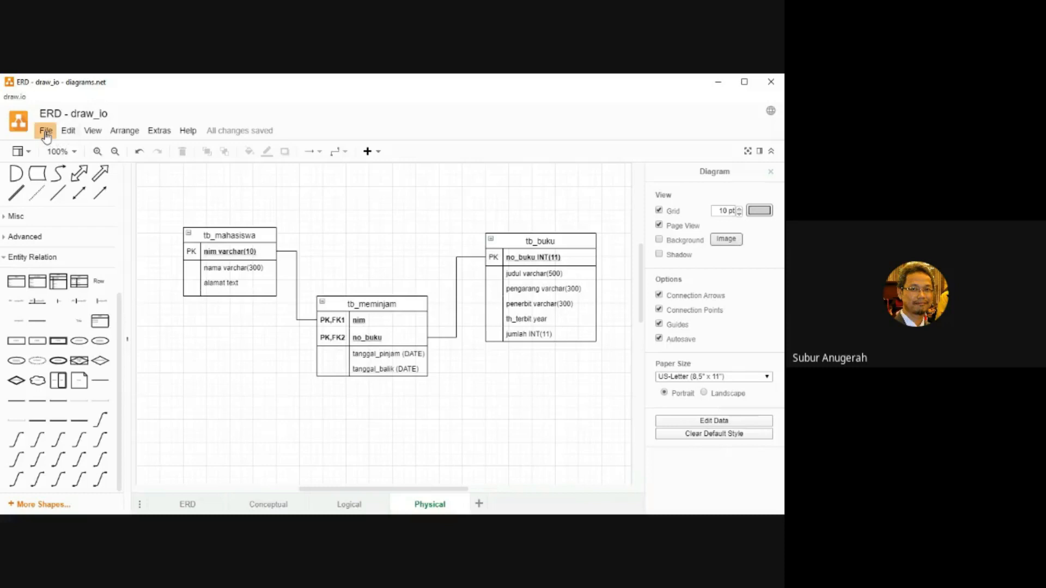
- Save the current diagram file and display its ERD page
{"action": "left_click", "coordinate": [45, 131]}
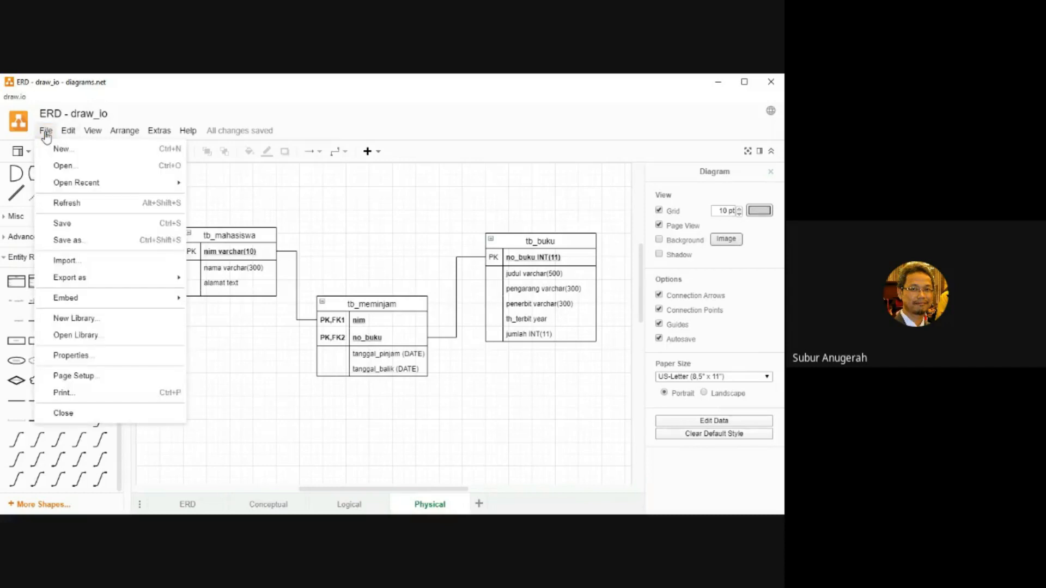
{"action": "left_click", "coordinate": [55, 223]}
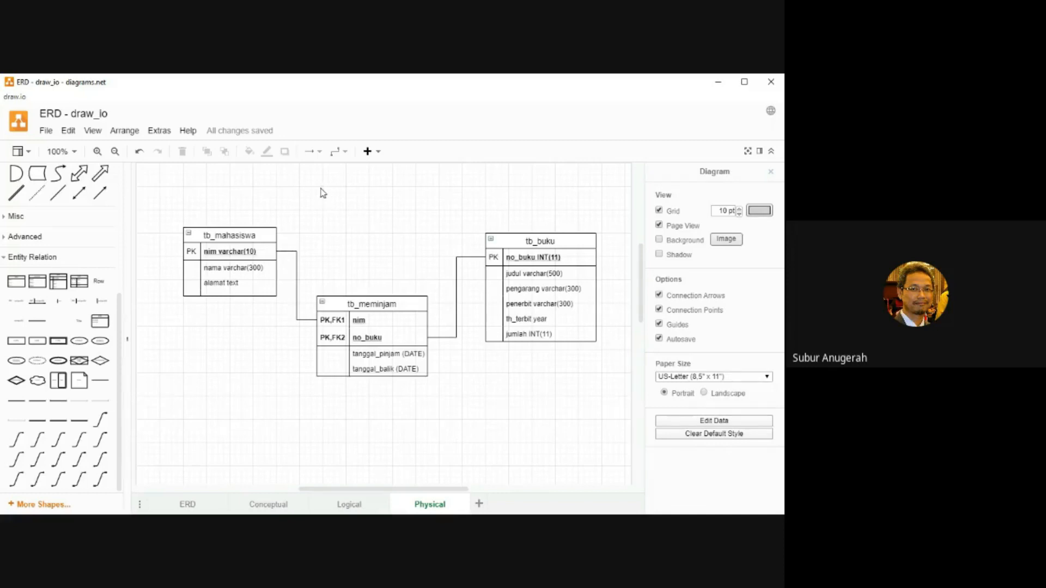
{"action": "left_click", "coordinate": [187, 505]}
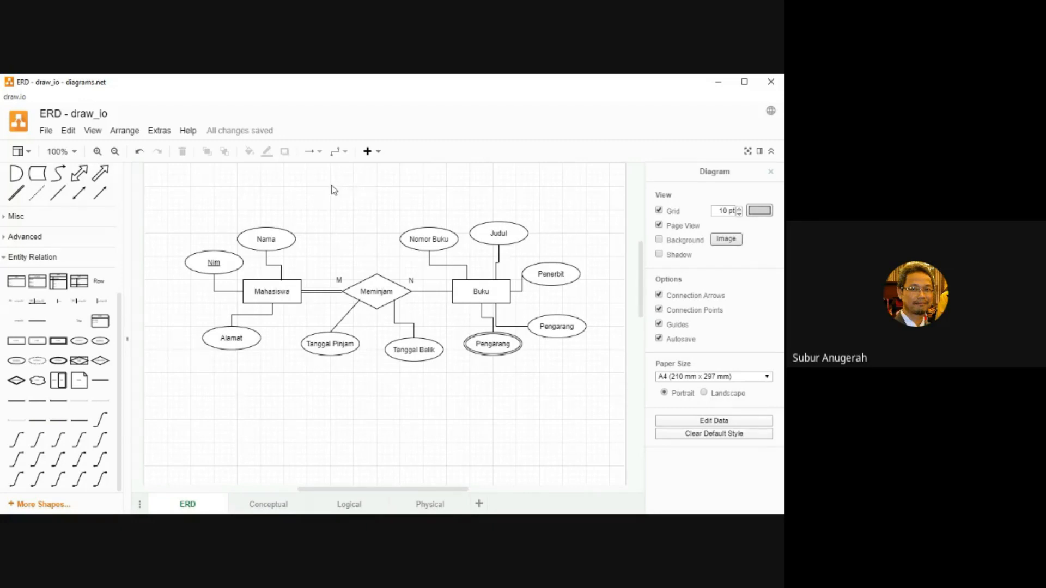
- Create a new diagram named Untitled Diagram.drawio from the basic Entity Relationship Diagram template
{"action": "left_click", "coordinate": [46, 131]}
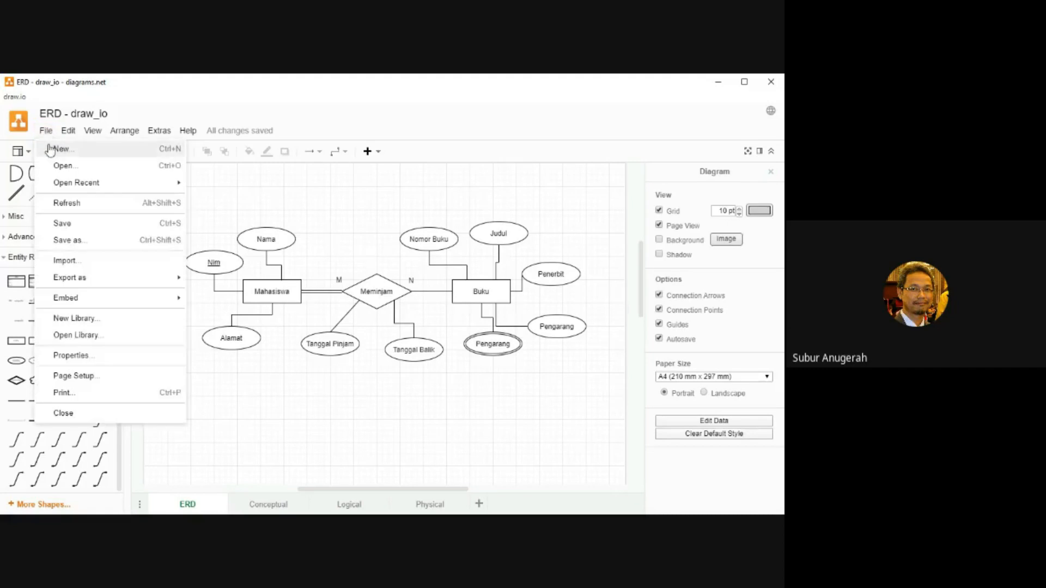
{"action": "left_click", "coordinate": [50, 147]}
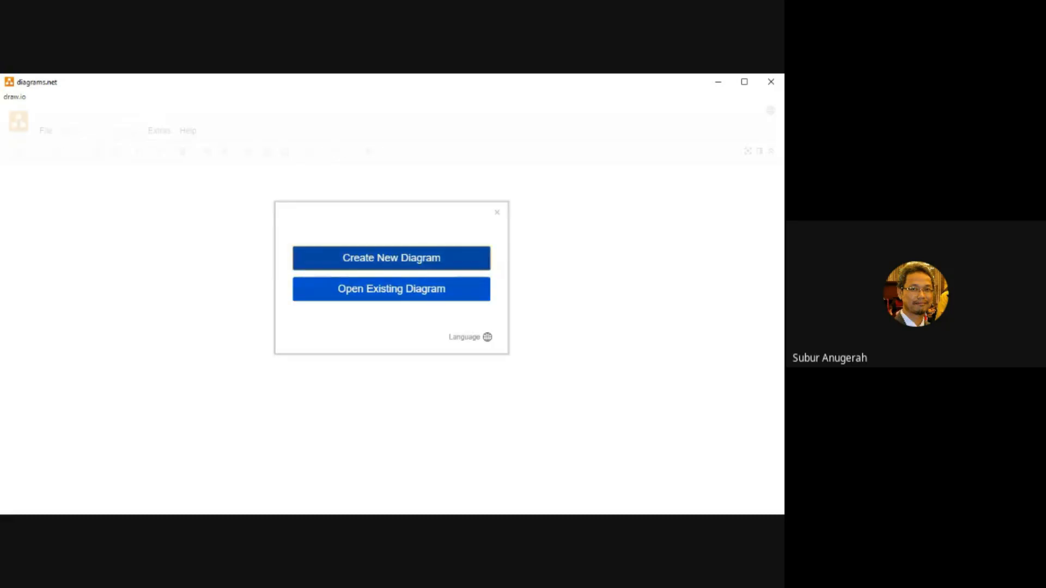
{"action": "left_click", "coordinate": [391, 259]}
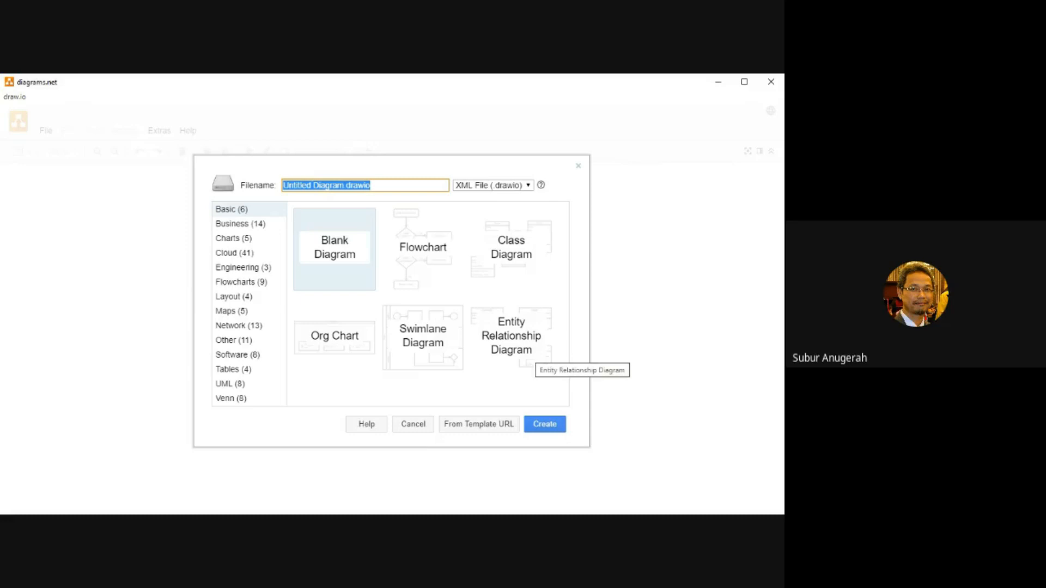
{"action": "left_click", "coordinate": [534, 352]}
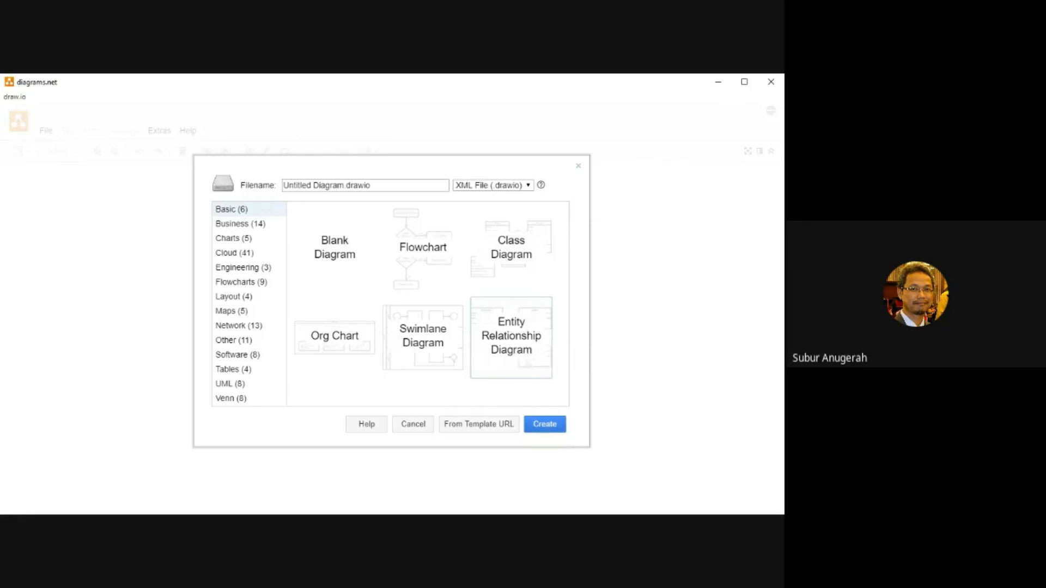
{"action": "left_click", "coordinate": [545, 424]}
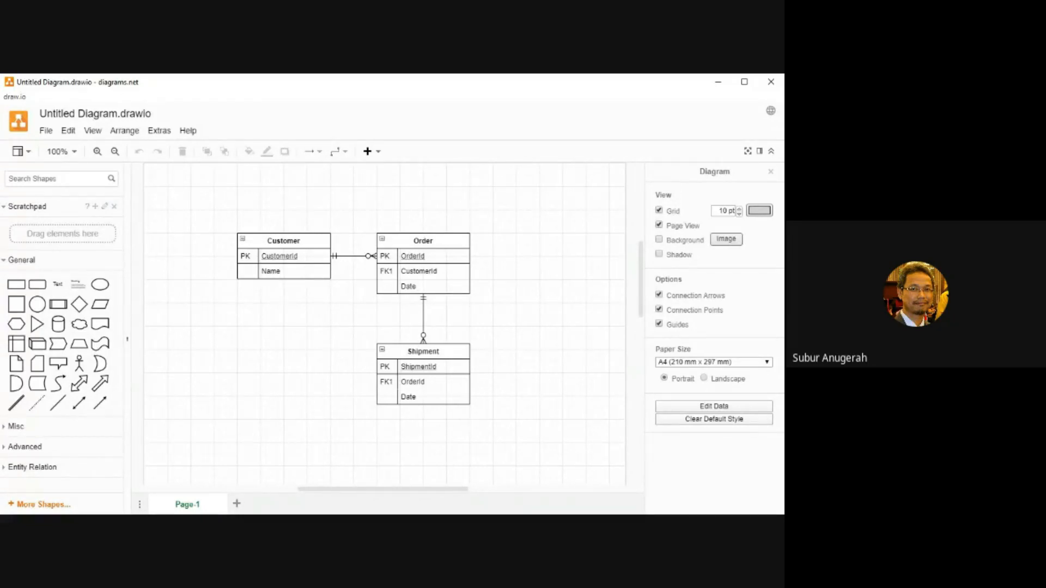
- Delete the template's Customer, Order and Shipment tables together with their connectors
{"action": "left_click_drag", "start_coordinate": [211, 210], "coordinate": [524, 453]}
{"action": "left_click", "coordinate": [524, 452]}
{"action": "left_click_drag", "start_coordinate": [214, 203], "coordinate": [519, 435]}
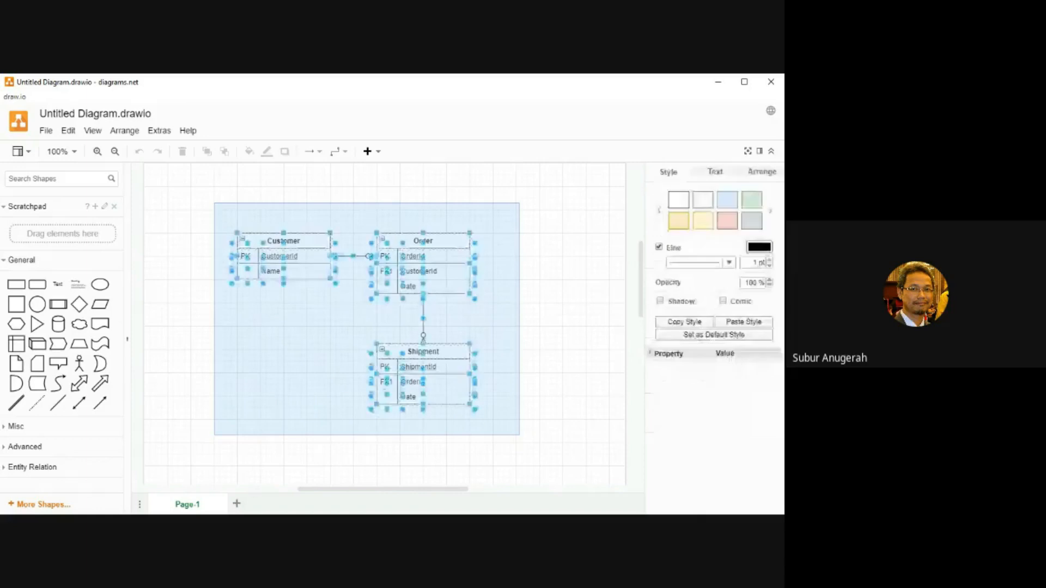
{"action": "key", "text": "Delete"}
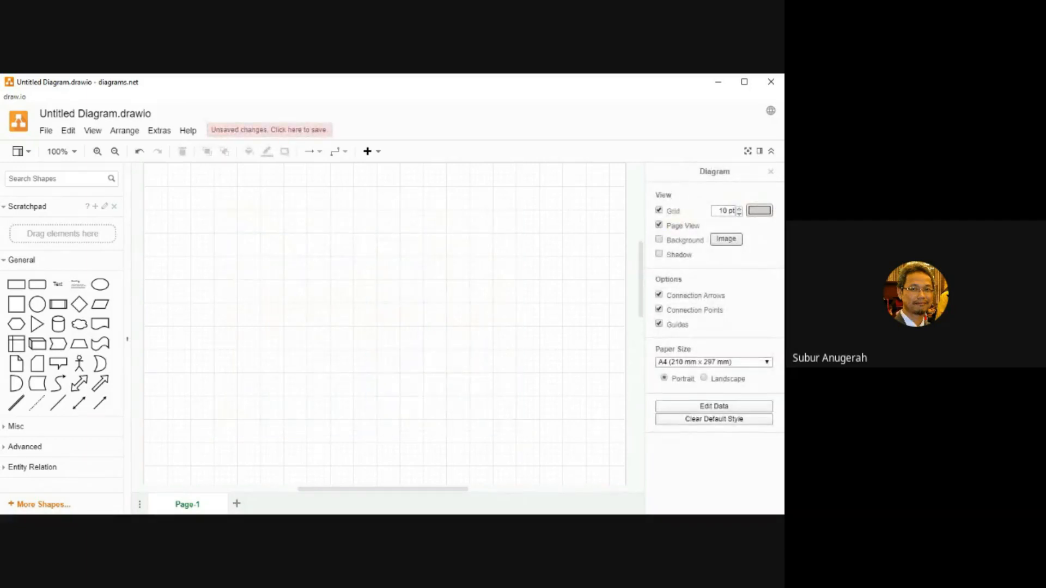
- Add an Entity rectangle from the Entity Relation shapes and position it left of the page's centre
{"action": "left_click", "coordinate": [33, 467]}
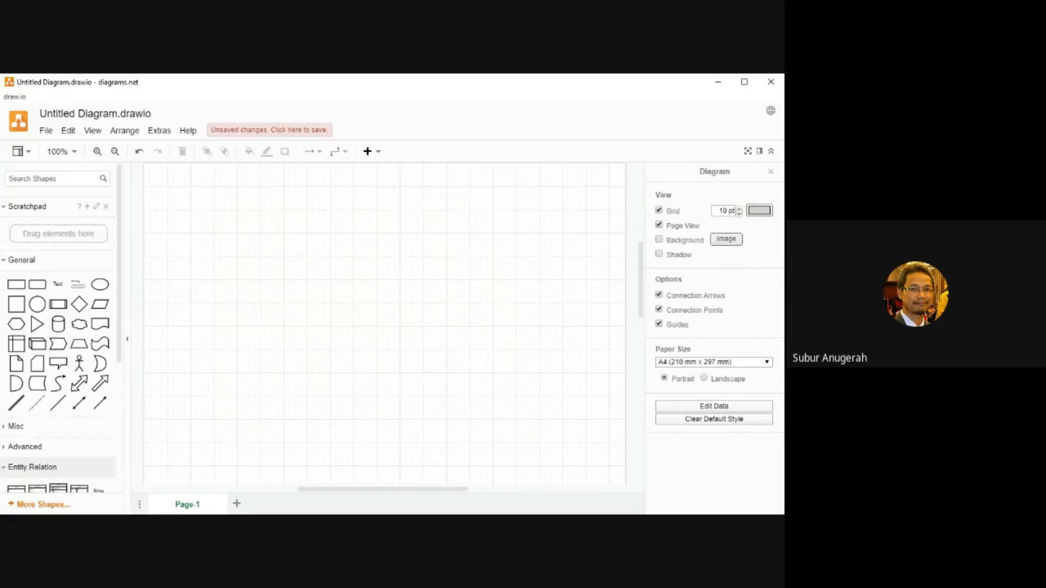
{"action": "scroll", "coordinate": [60, 327], "scroll_direction": "down", "scroll_amount": 4}
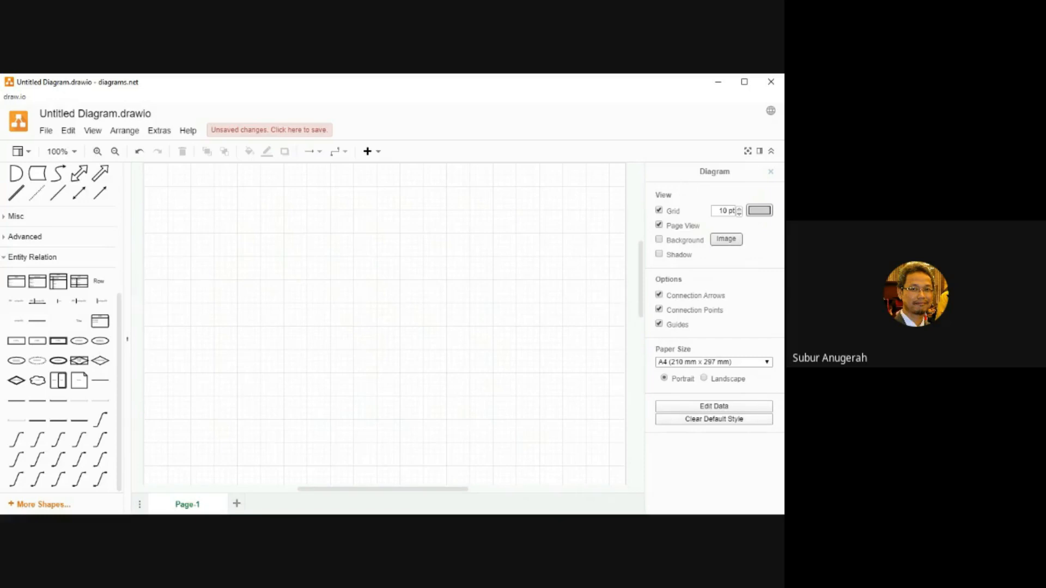
{"action": "mouse_move", "coordinate": [17, 341]}
{"action": "mouse_move", "coordinate": [58, 281]}
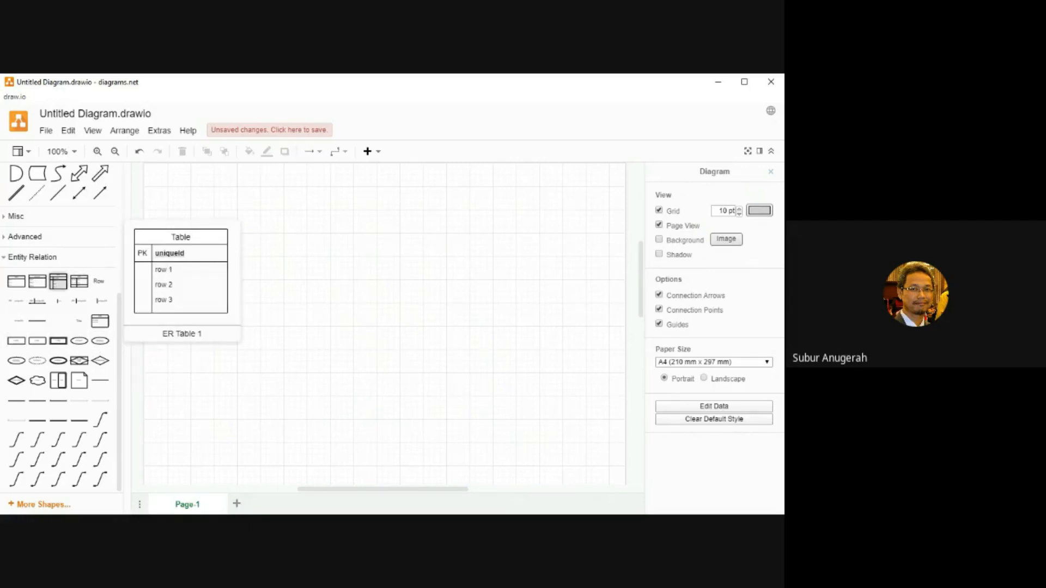
{"action": "mouse_move", "coordinate": [17, 281]}
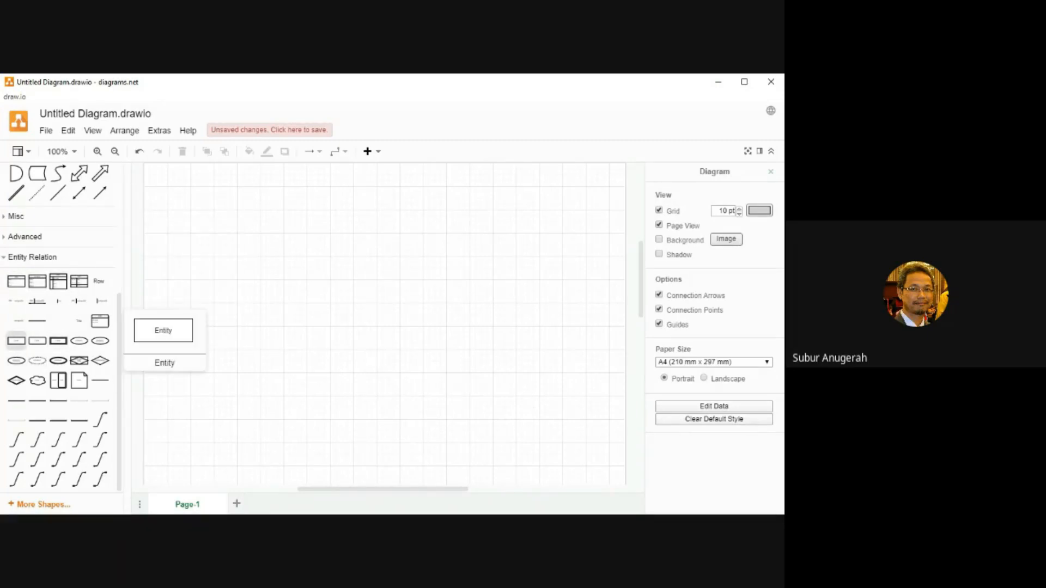
{"action": "left_click", "coordinate": [17, 340]}
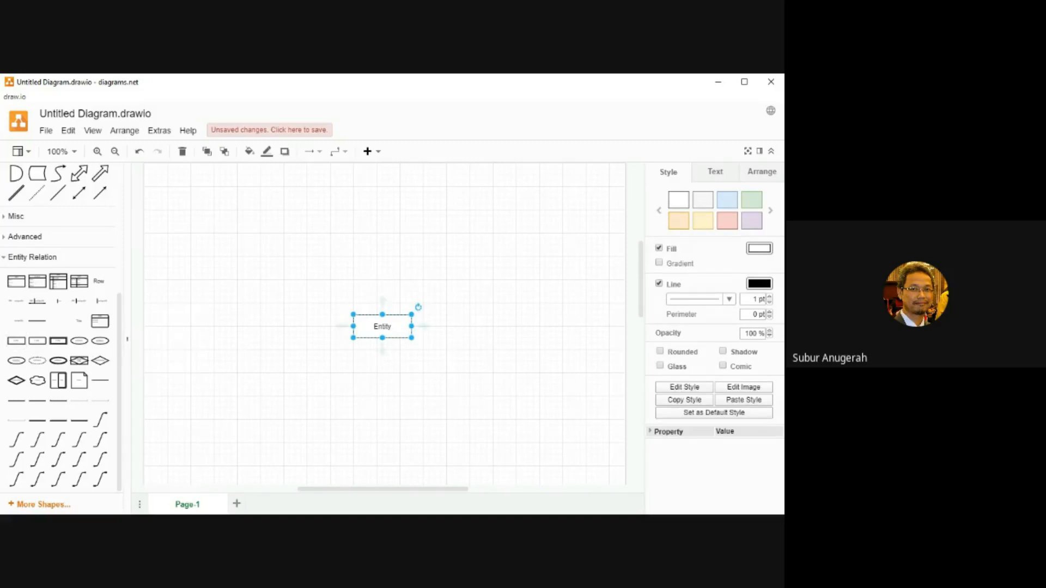
{"action": "left_click_drag", "start_coordinate": [382, 326], "coordinate": [237, 309]}
{"action": "key", "text": "ctrl+z"}
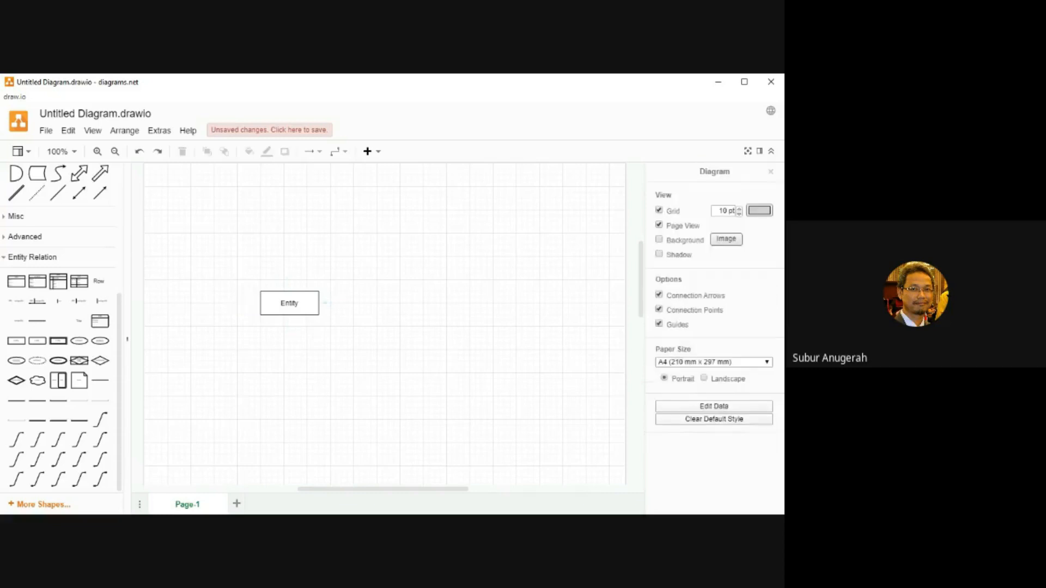
{"action": "left_click", "coordinate": [290, 303]}
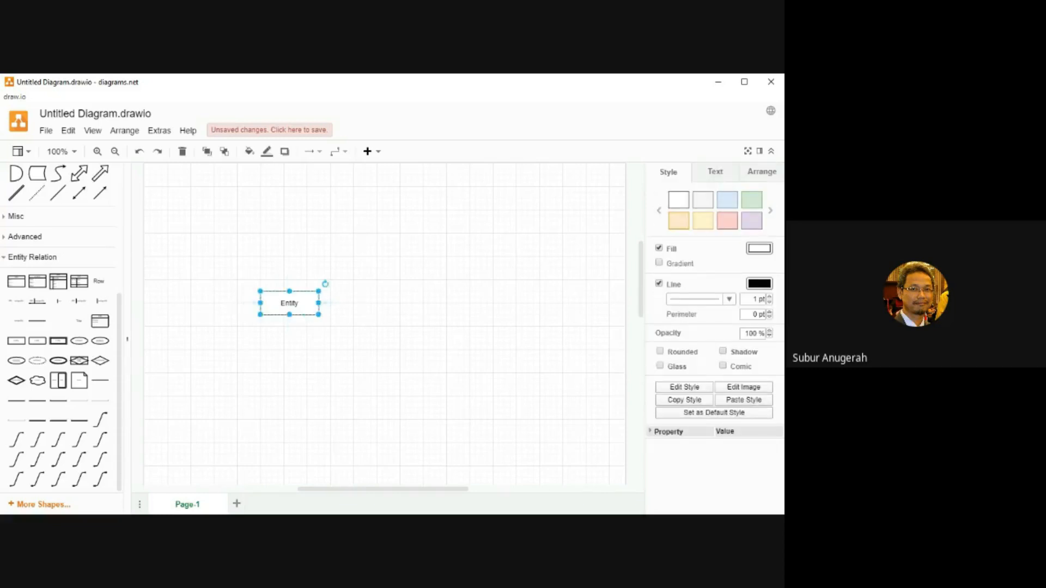
- Label the Entity rectangle Mahasiswa and move it farther left and slightly up on the page
{"action": "double_click", "coordinate": [290, 303]}
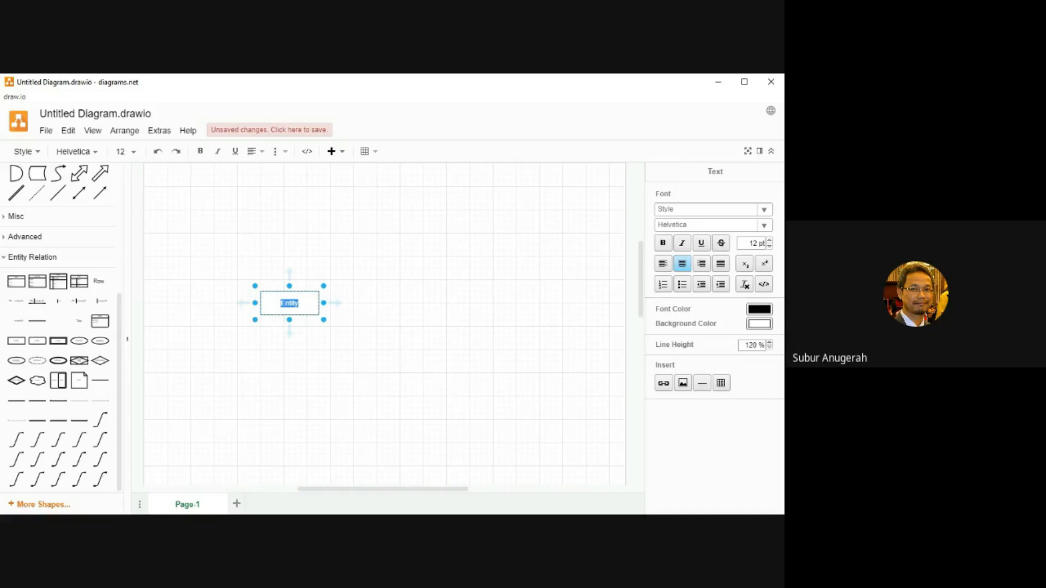
{"action": "type", "text": "Mahasiswa"}
{"action": "left_click", "coordinate": [360, 321]}
{"action": "left_click_drag", "start_coordinate": [289, 303], "coordinate": [243, 292]}
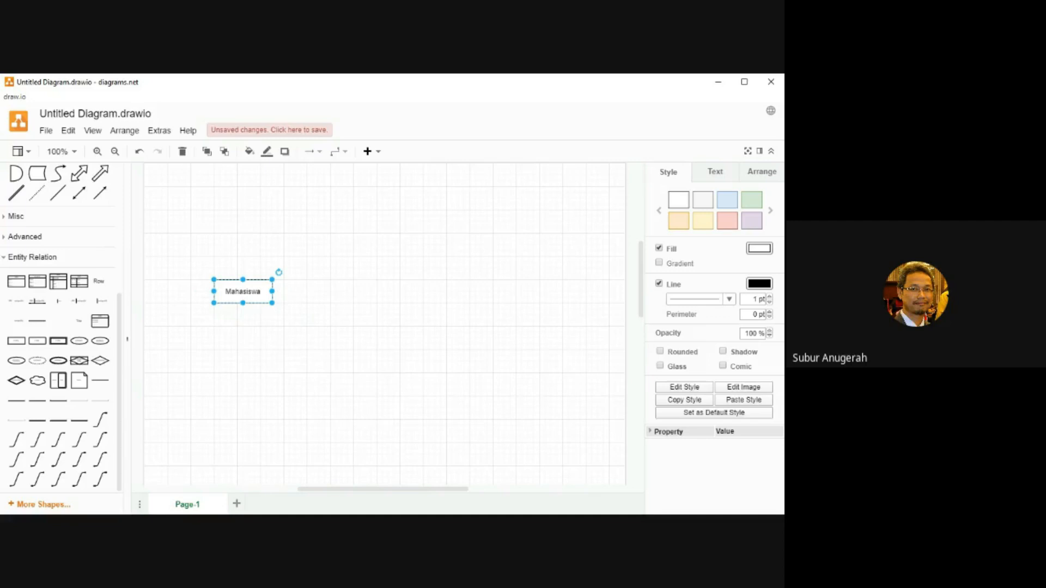
{"action": "key", "text": "Escape"}
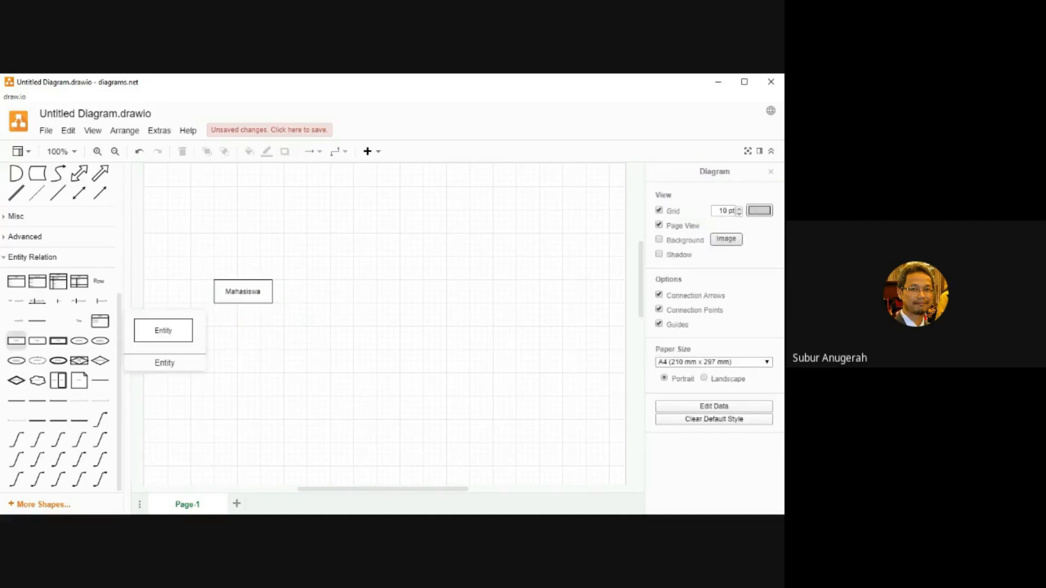
- Add a second Entity rectangle level with Mahasiswa near the page's right side and label it Buku
{"action": "left_click", "coordinate": [16, 341]}
{"action": "left_click_drag", "start_coordinate": [383, 326], "coordinate": [516, 291]}
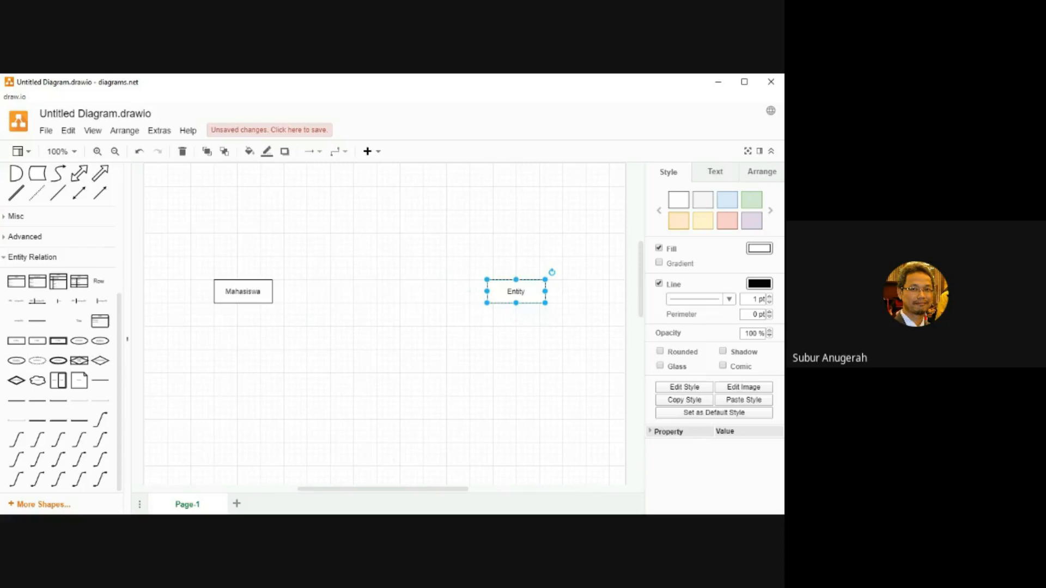
{"action": "double_click", "coordinate": [516, 291]}
{"action": "type", "text": "Buku"}
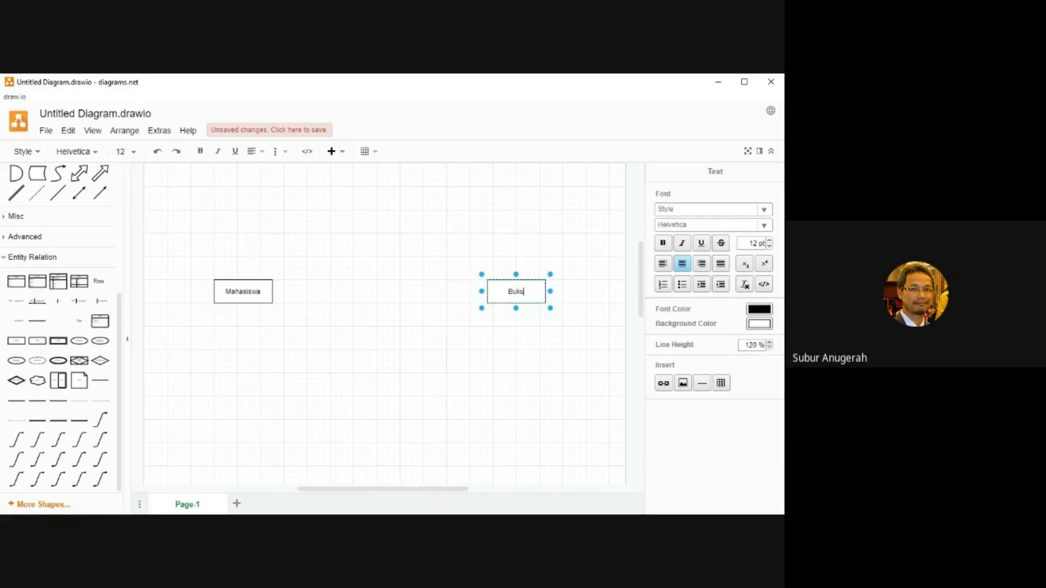
{"action": "left_click", "coordinate": [516, 263]}
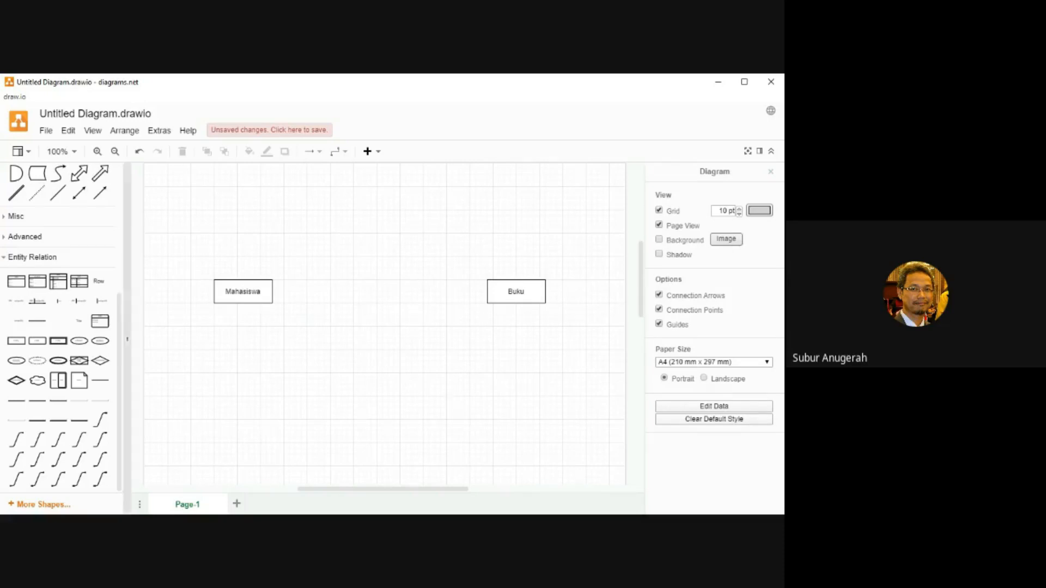
- Add a Relationship diamond midway between the Mahasiswa and Buku entities
{"action": "mouse_move", "coordinate": [99, 361]}
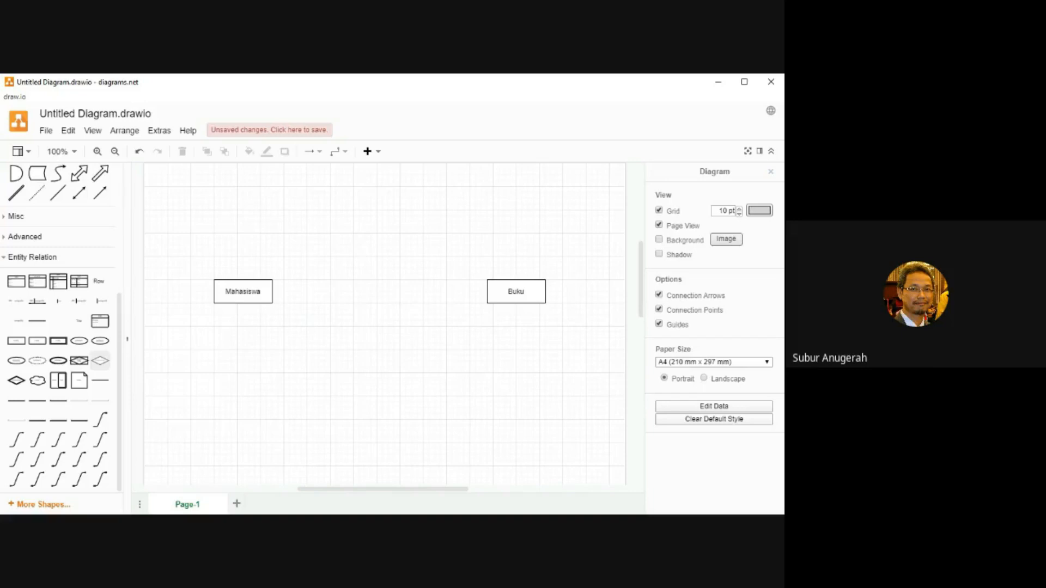
{"action": "left_click", "coordinate": [100, 360]}
{"action": "left_click_drag", "start_coordinate": [380, 327], "coordinate": [382, 297]}
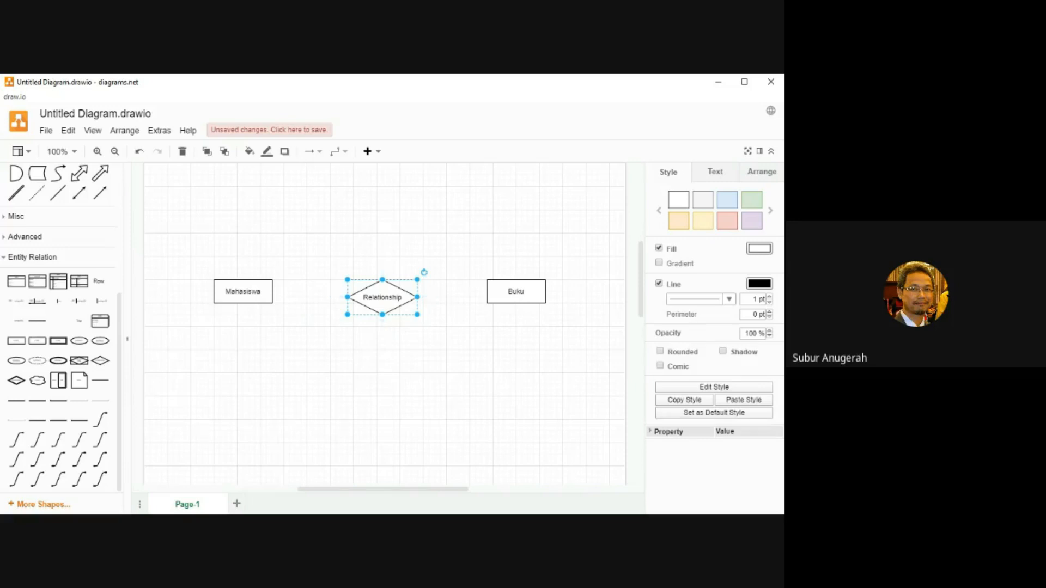
{"action": "key", "text": "Escape"}
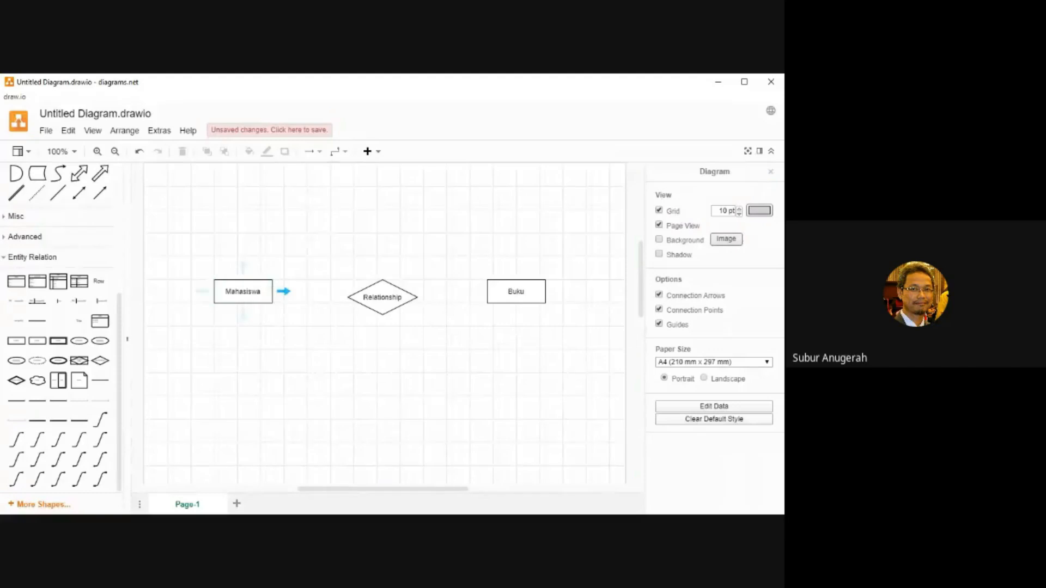
- Connect Mahasiswa to the Relationship diamond and set the connector's line end to None
{"action": "left_click_drag", "start_coordinate": [282, 291], "coordinate": [353, 291]}
{"action": "left_click", "coordinate": [359, 339]}
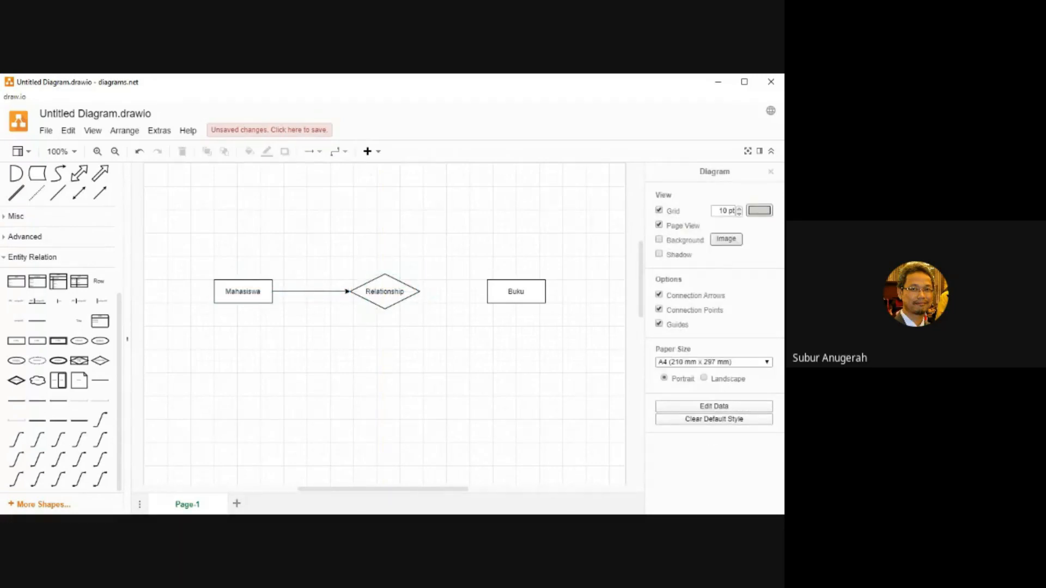
{"action": "left_click", "coordinate": [325, 291]}
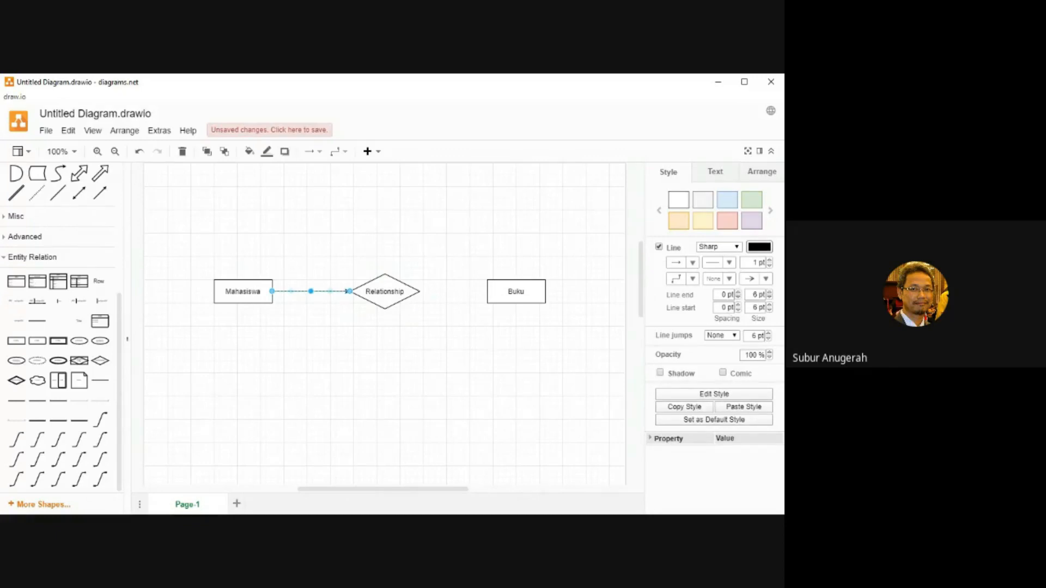
{"action": "left_click", "coordinate": [349, 339]}
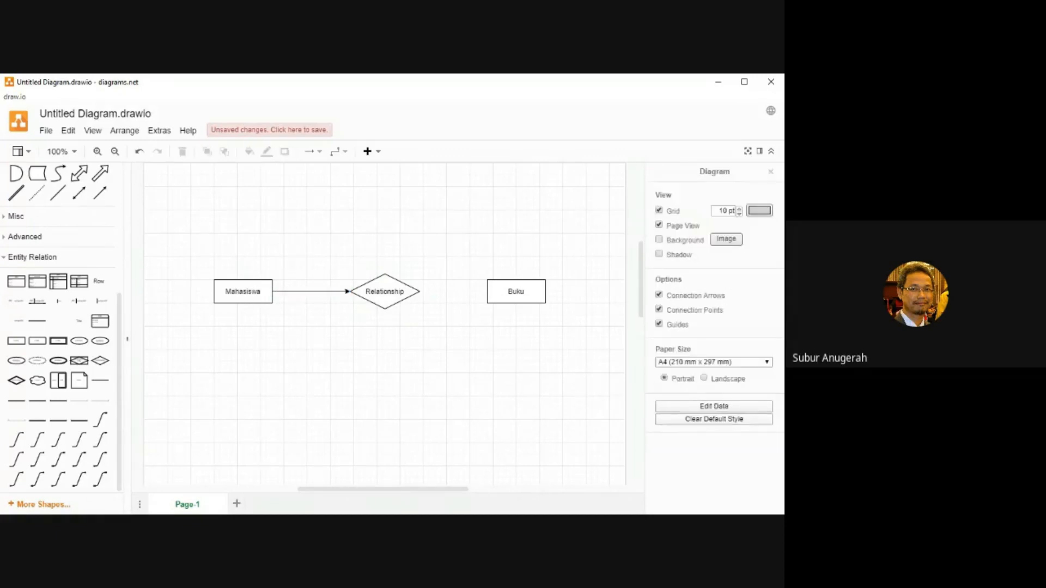
{"action": "left_click", "coordinate": [321, 291]}
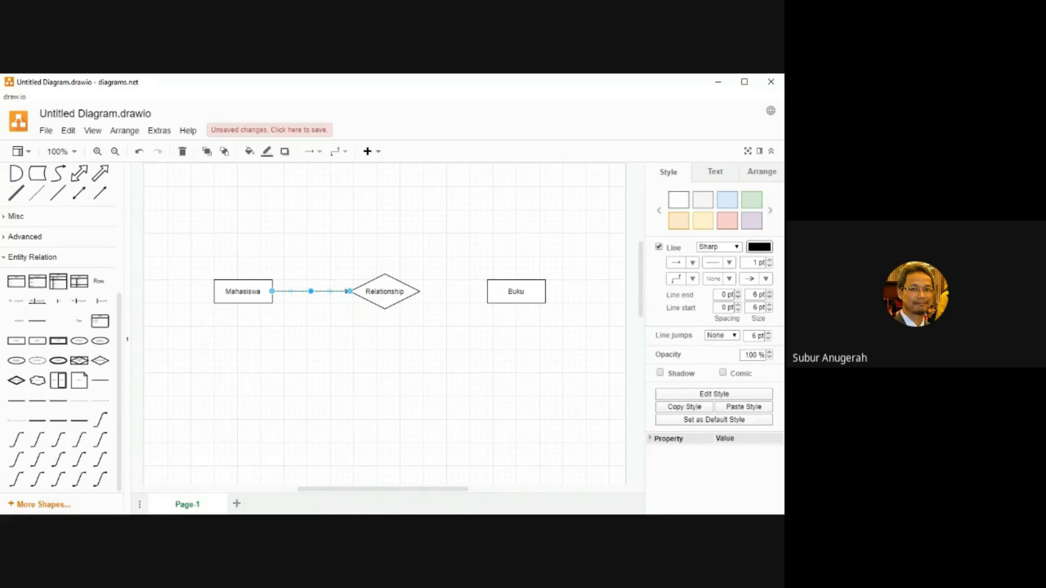
{"action": "left_click", "coordinate": [765, 279]}
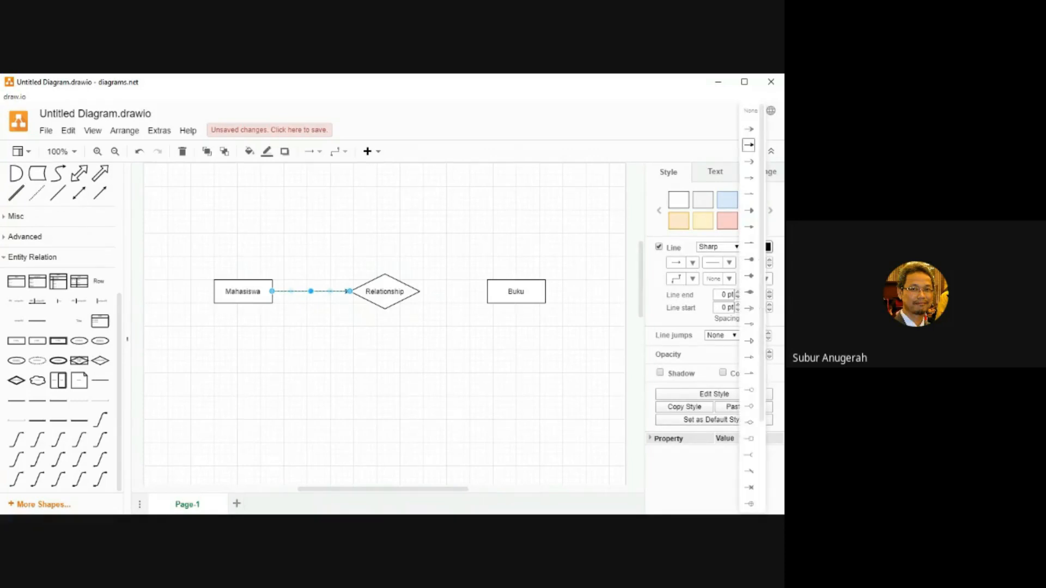
{"action": "left_click", "coordinate": [750, 111]}
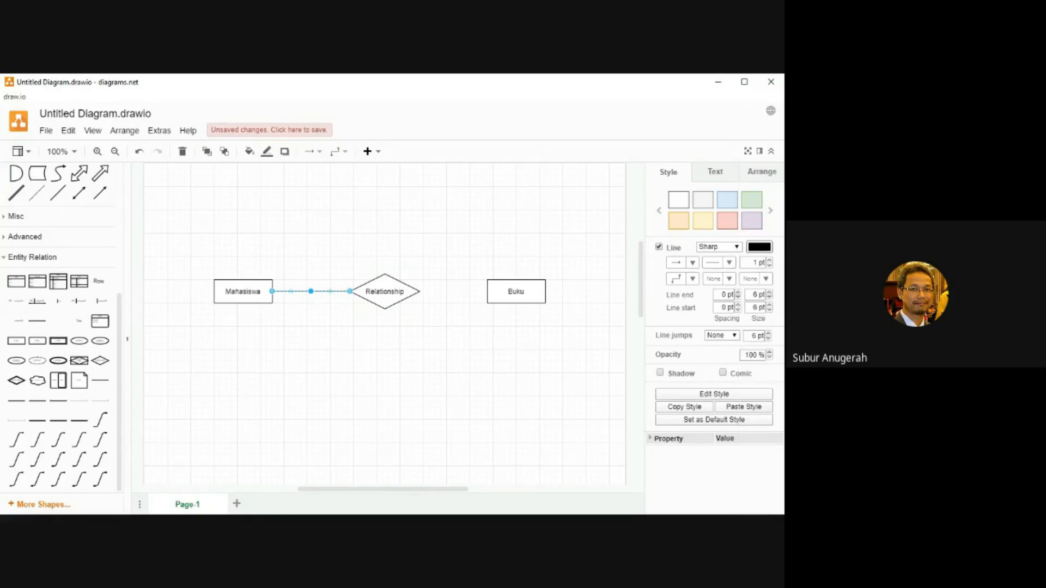
{"action": "left_click", "coordinate": [385, 361]}
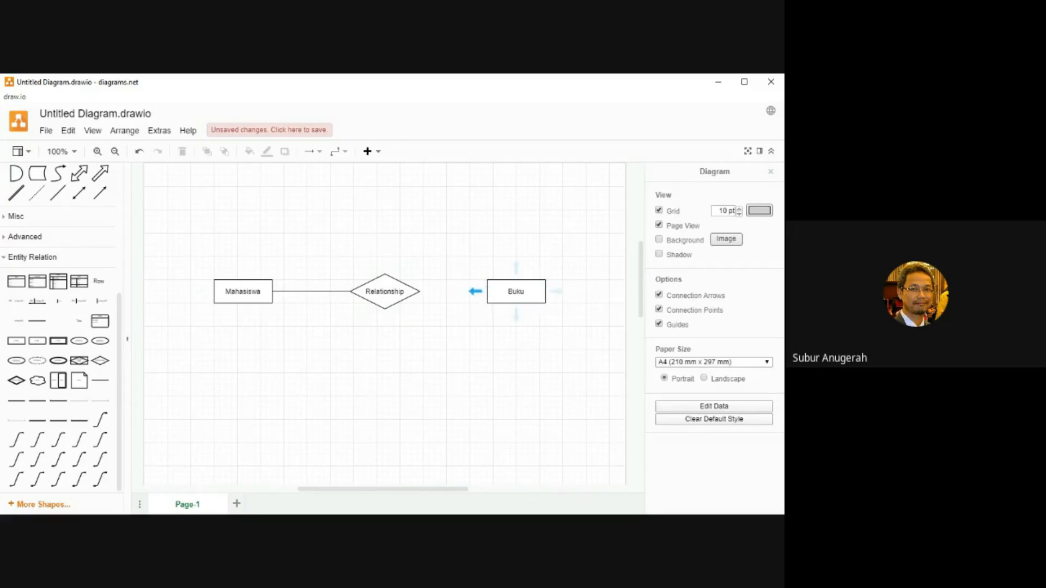
- Connect Buku to the Relationship diamond and shift the diamond slightly left between the two entities
{"action": "left_click_drag", "start_coordinate": [479, 291], "coordinate": [420, 291]}
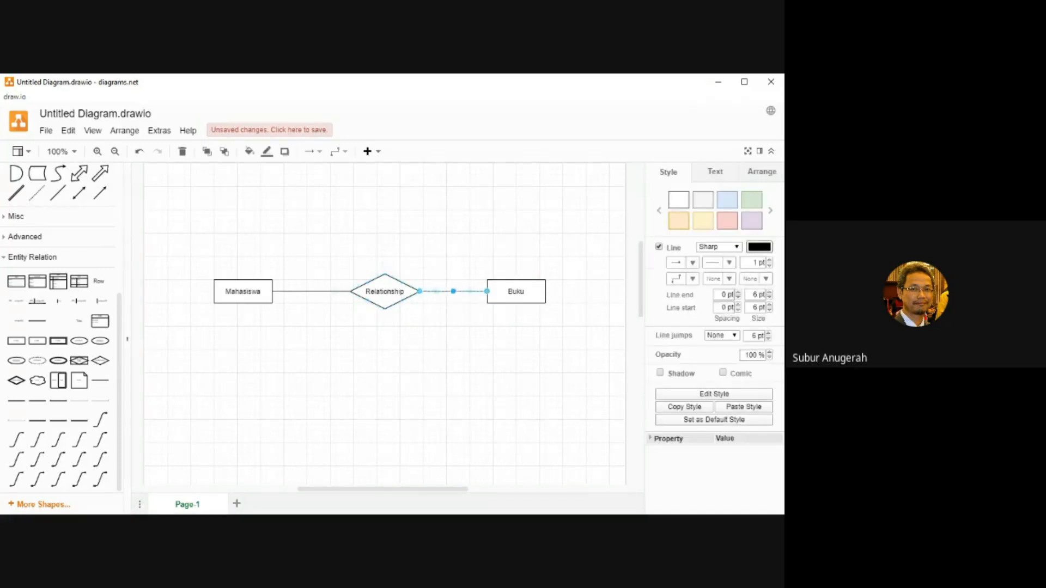
{"action": "key", "text": "Escape"}
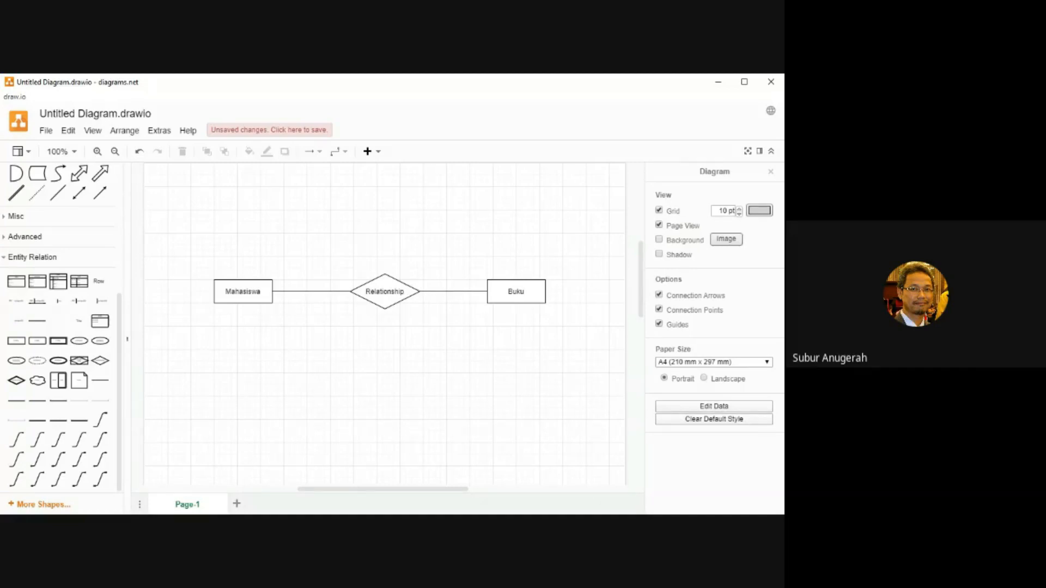
{"action": "left_click_drag", "start_coordinate": [384, 291], "coordinate": [377, 292]}
{"action": "key", "text": "Escape"}
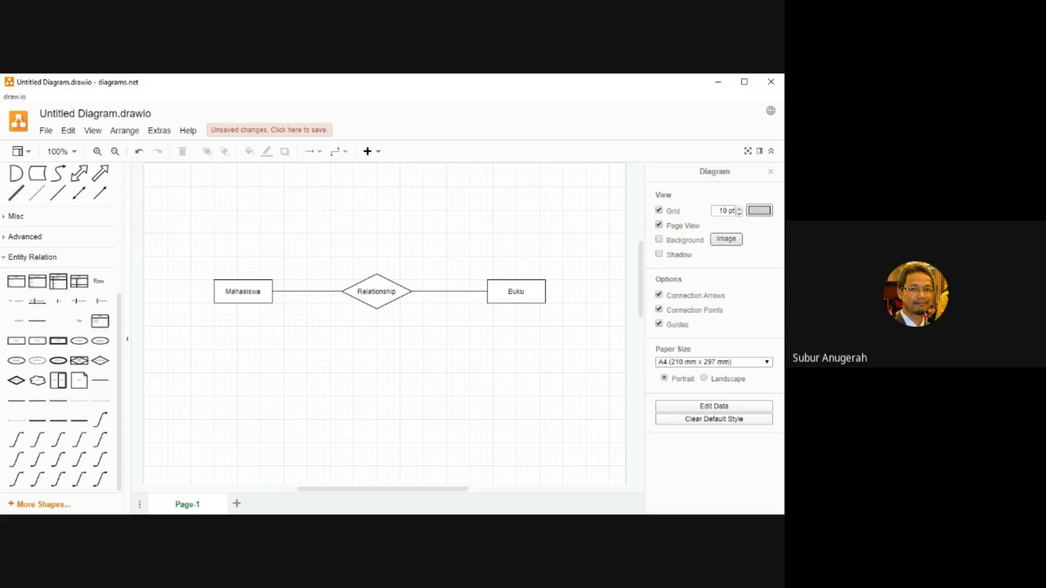
- Add three Attribute ellipses around Mahasiswa: one above left, one above right and one below left
{"action": "mouse_move", "coordinate": [79, 341]}
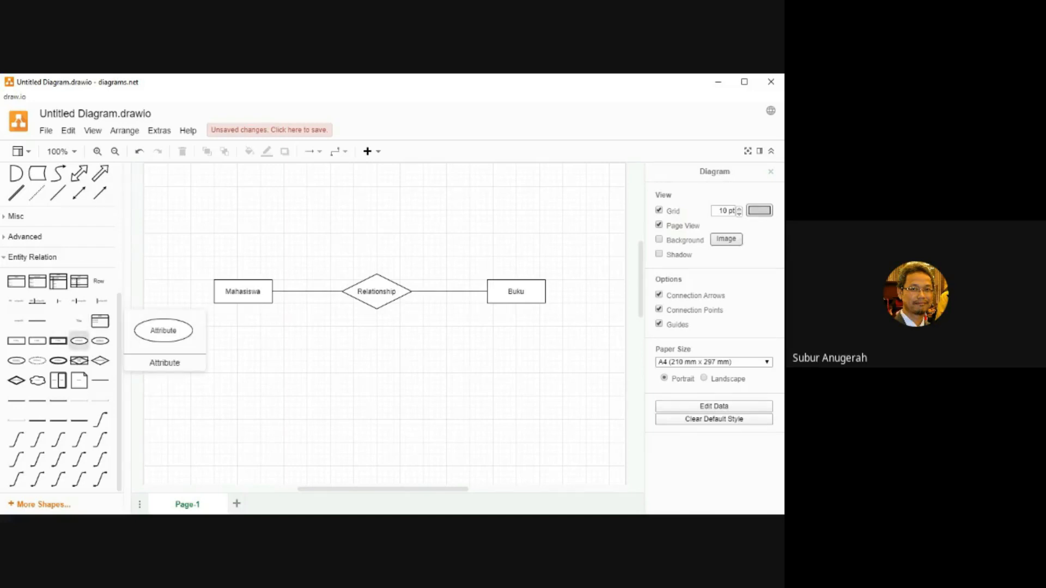
{"action": "left_click", "coordinate": [79, 341]}
{"action": "left_click_drag", "start_coordinate": [382, 326], "coordinate": [196, 228]}
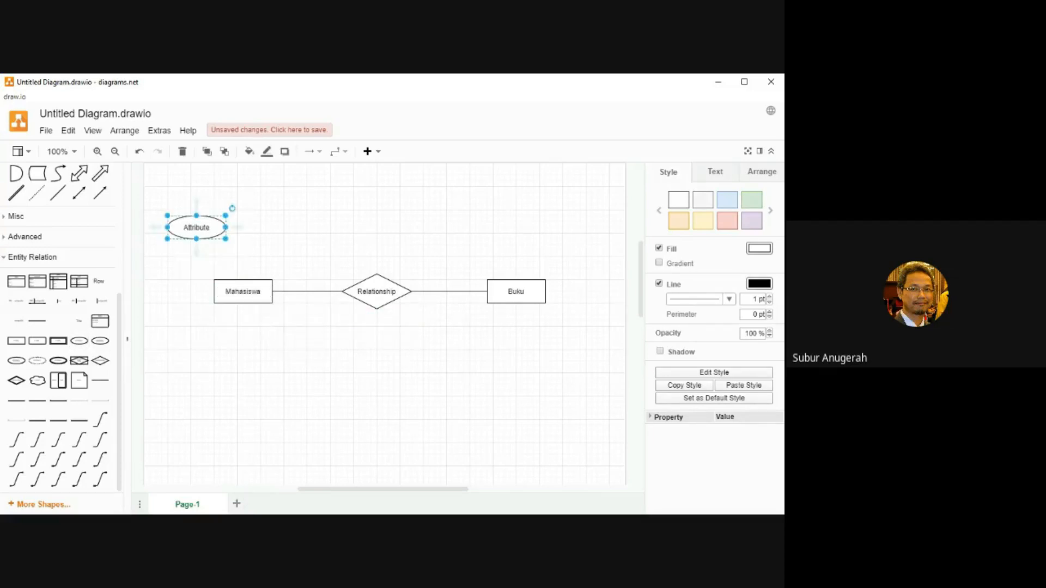
{"action": "left_click", "coordinate": [79, 341]}
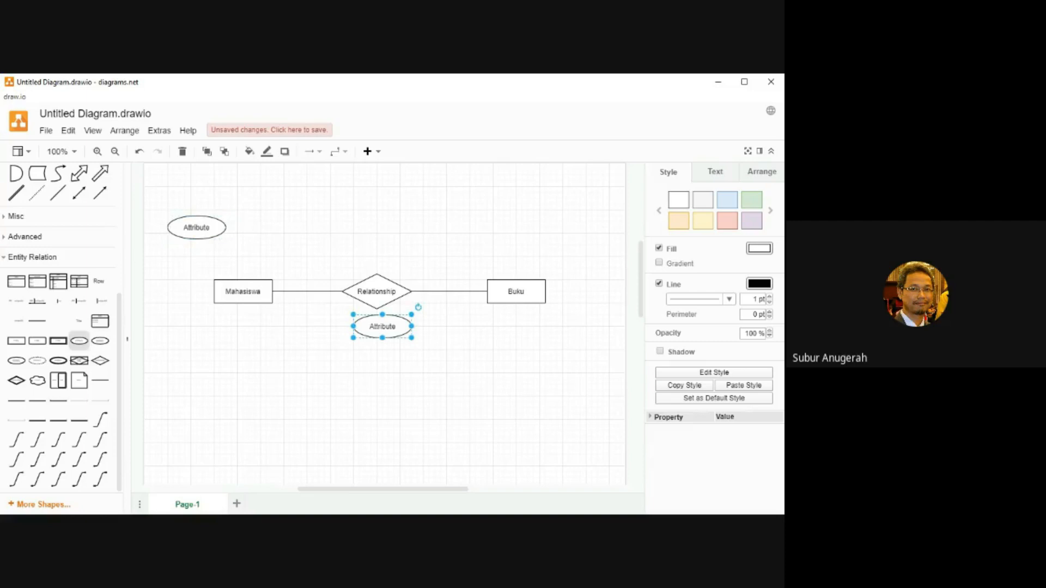
{"action": "left_click_drag", "start_coordinate": [382, 326], "coordinate": [289, 236]}
{"action": "left_click", "coordinate": [79, 341]}
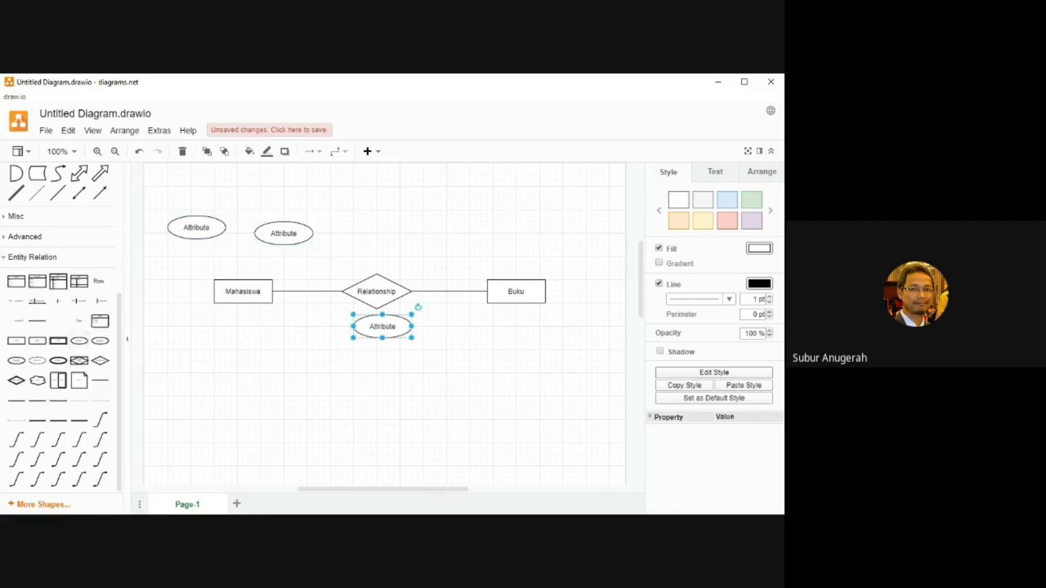
{"action": "left_click_drag", "start_coordinate": [381, 325], "coordinate": [190, 362]}
- Label the attribute above left of Mahasiswa Nim and underline its text
{"action": "left_click", "coordinate": [197, 227]}
{"action": "double_click", "coordinate": [196, 227]}
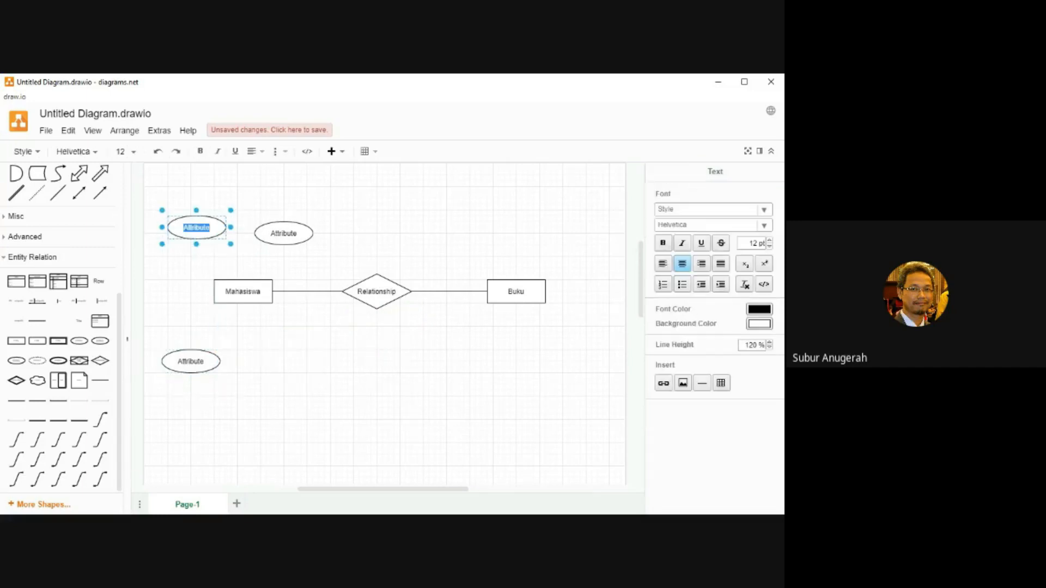
{"action": "type", "text": "Nim"}
{"action": "key", "text": "ctrl+a"}
{"action": "left_click", "coordinate": [235, 151]}
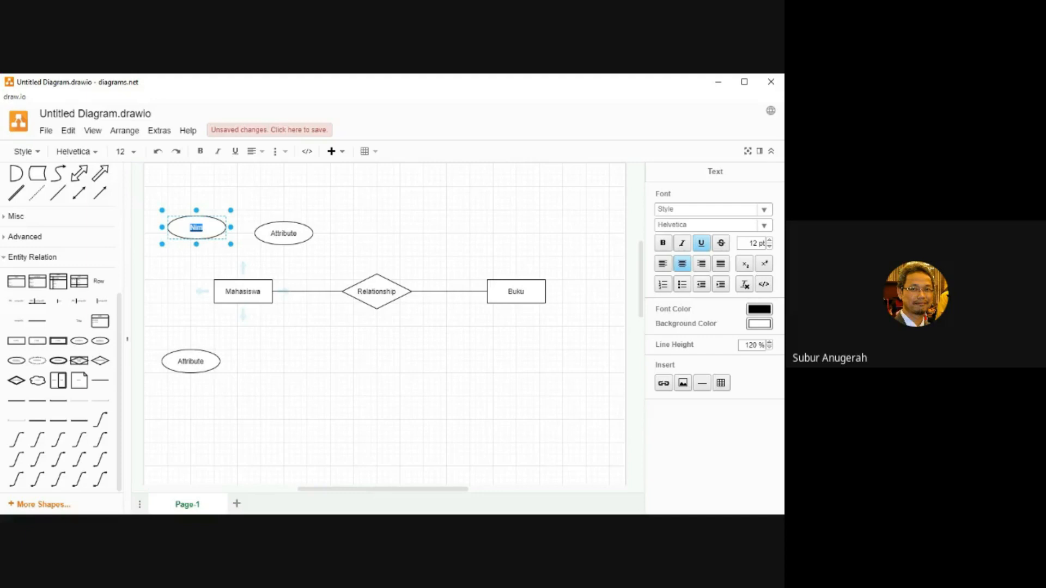
{"action": "left_click", "coordinate": [289, 348]}
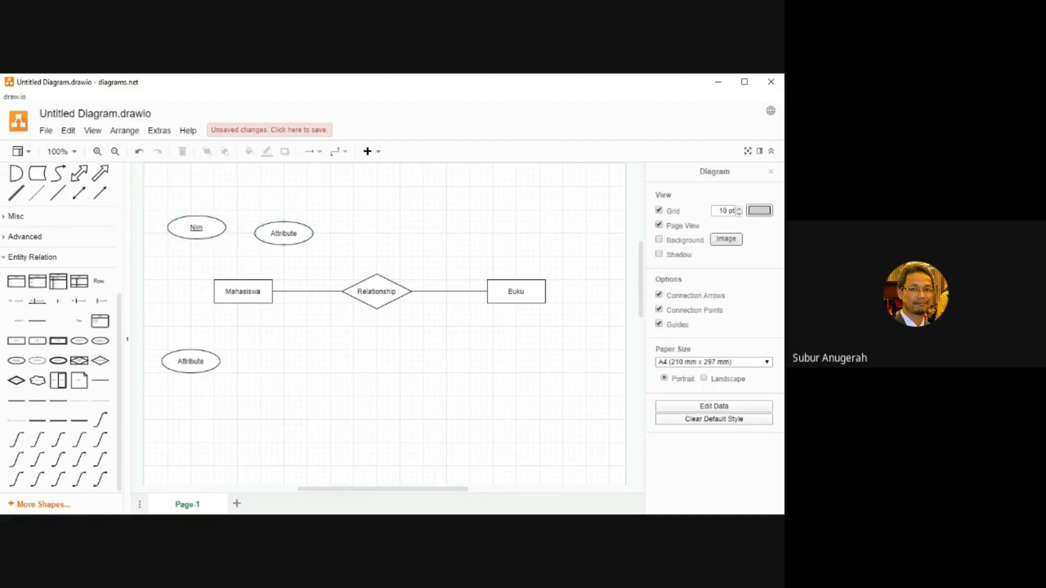
- Label the attribute above right of Mahasiswa Nama Lengkap, and move it and the Nim attribute closer to the entity
{"action": "double_click", "coordinate": [284, 233]}
{"action": "type", "text": "Nama"}
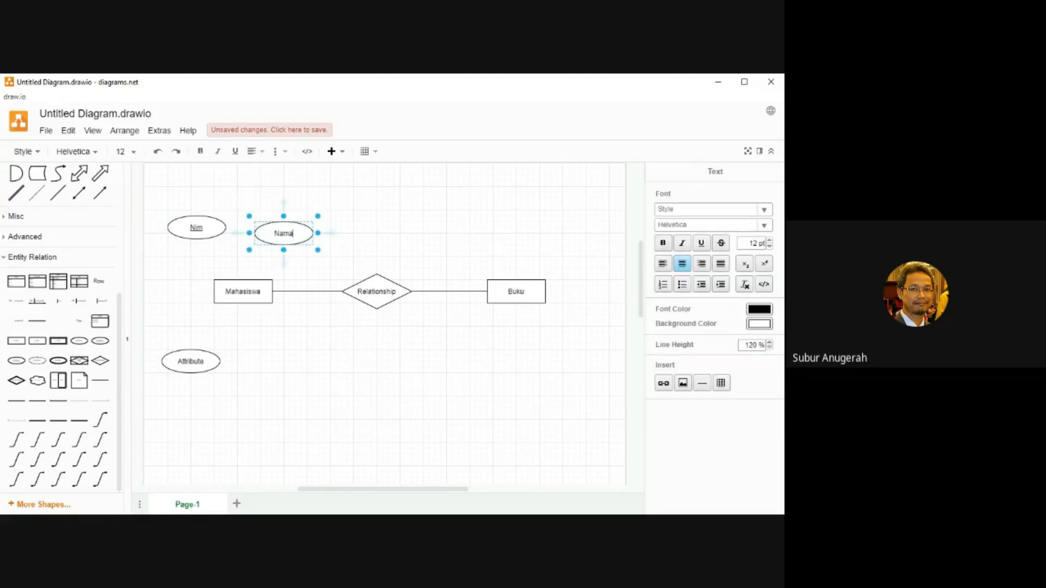
{"action": "left_click", "coordinate": [360, 240]}
{"action": "left_click", "coordinate": [283, 238]}
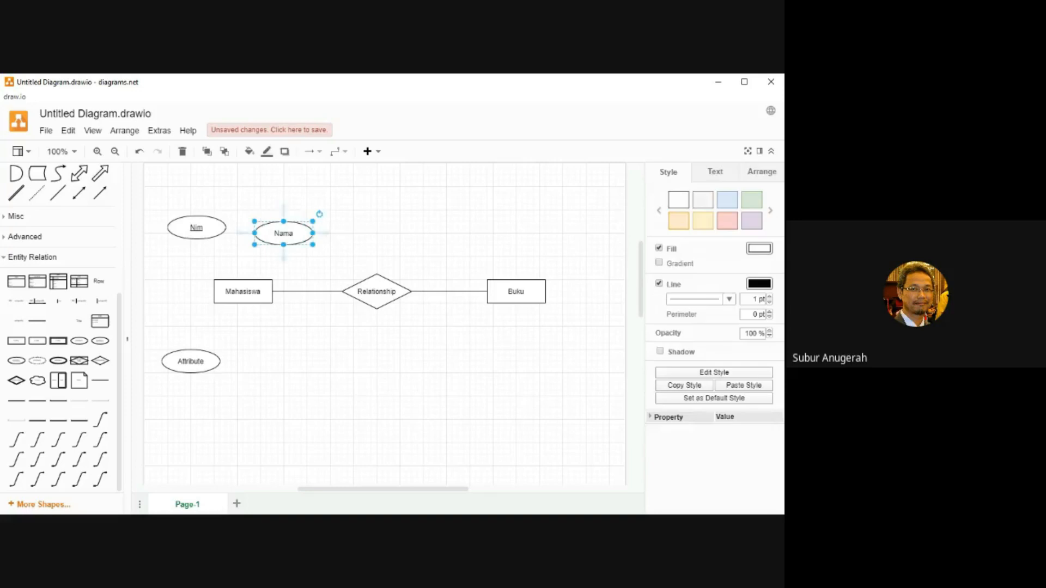
{"action": "double_click", "coordinate": [283, 233]}
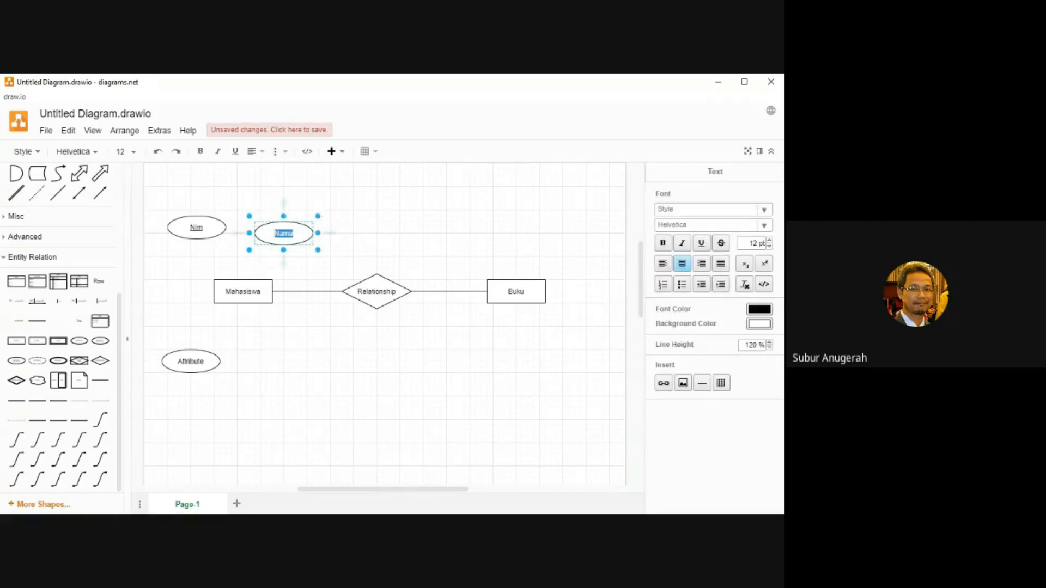
{"action": "type", "text": "Nama Lengkap"}
{"action": "left_click", "coordinate": [304, 242]}
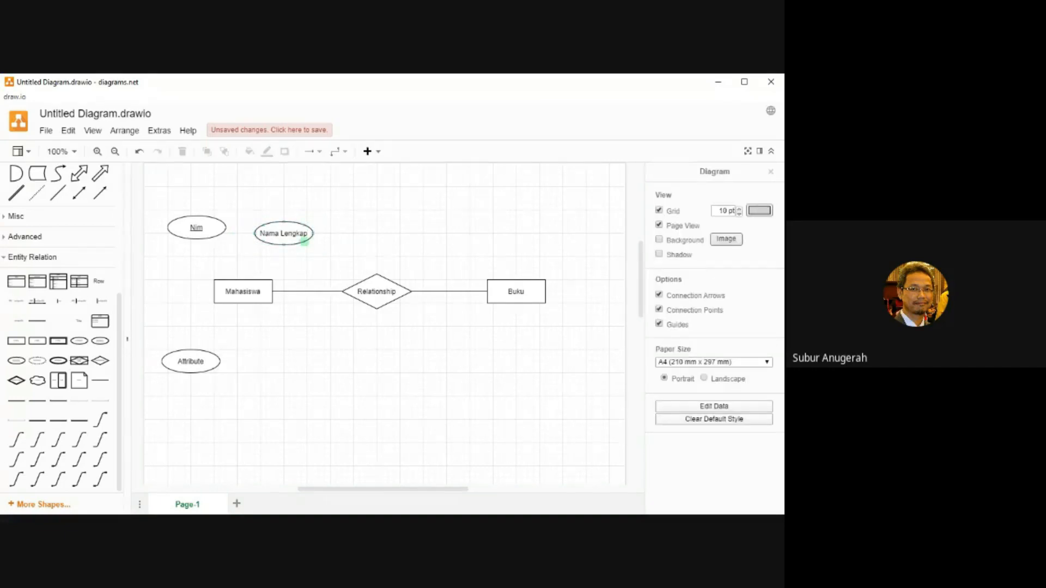
{"action": "left_click_drag", "start_coordinate": [304, 243], "coordinate": [304, 254]}
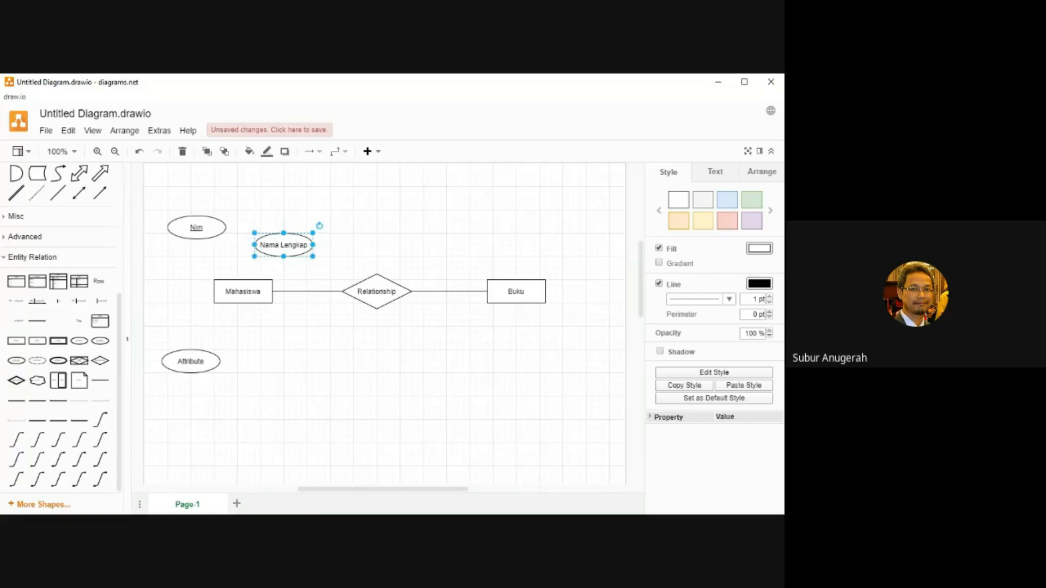
{"action": "left_click_drag", "start_coordinate": [197, 227], "coordinate": [191, 240]}
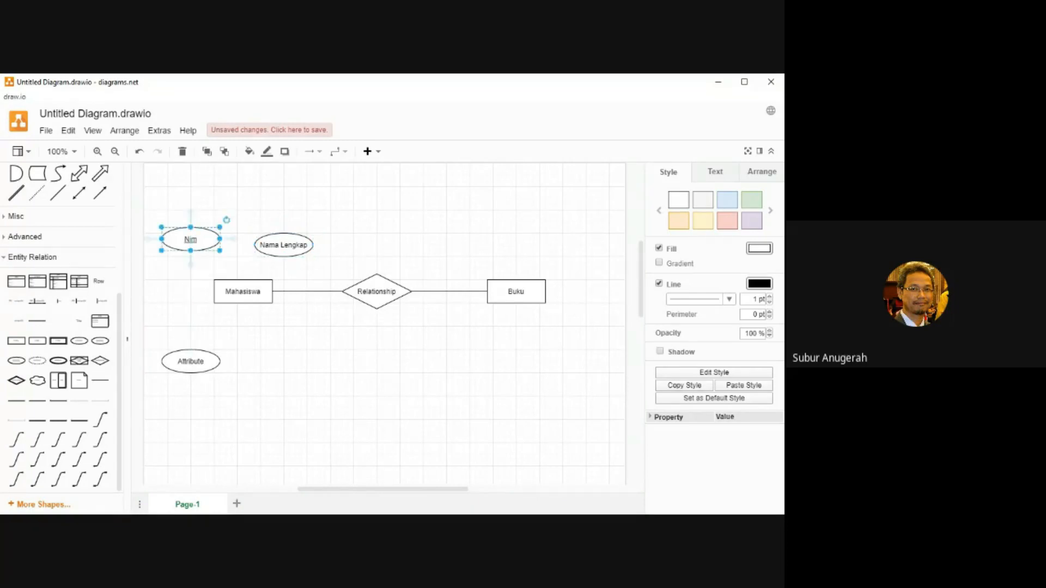
- Add an Attribute ellipse above Mahasiswa, between and above Nim and Nama Lengkap, and label it Nama Depan
{"action": "mouse_move", "coordinate": [100, 341]}
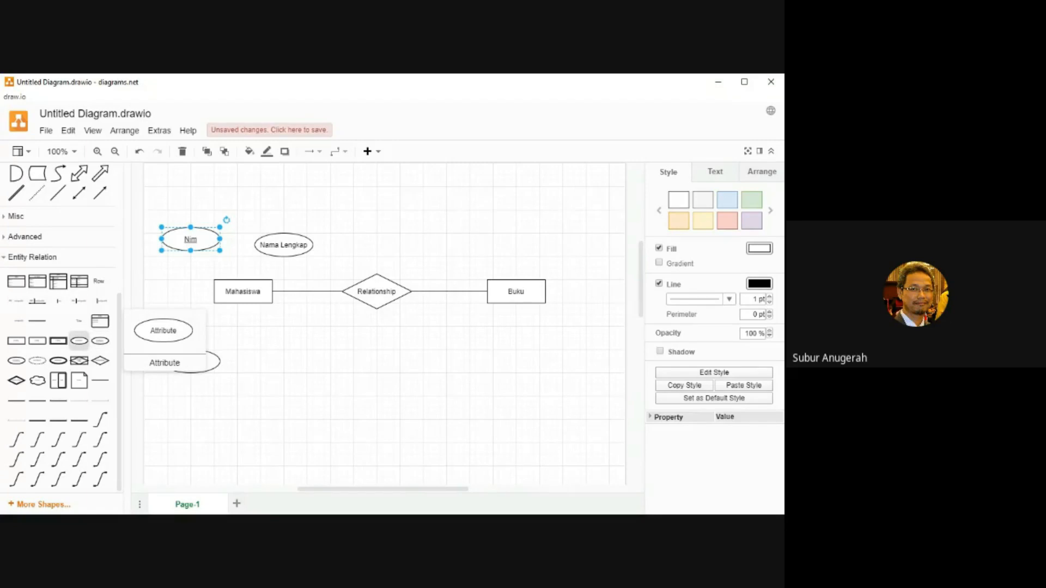
{"action": "left_click", "coordinate": [79, 341]}
{"action": "left_click_drag", "start_coordinate": [383, 326], "coordinate": [248, 181]}
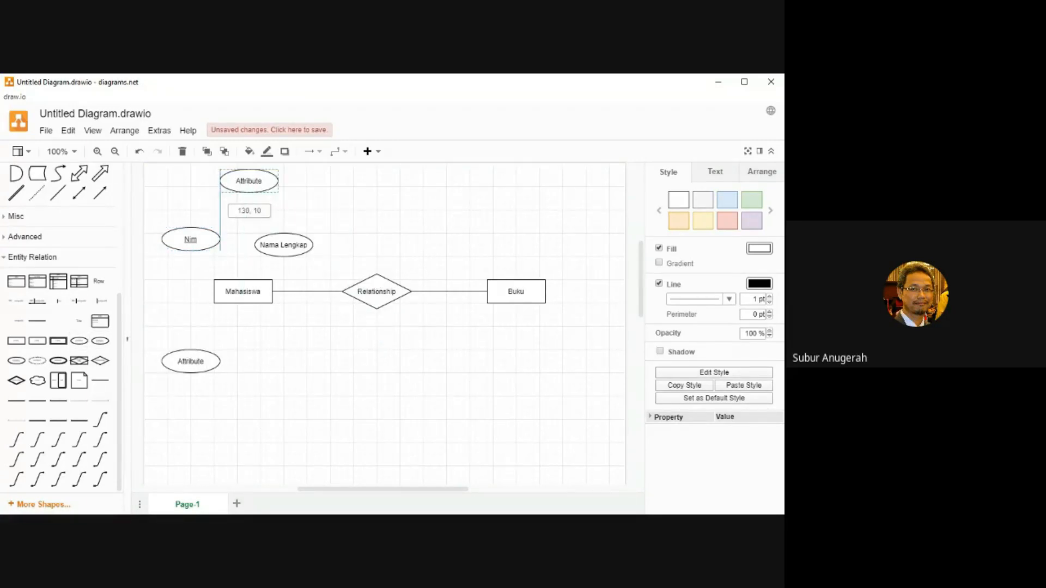
{"action": "double_click", "coordinate": [248, 181]}
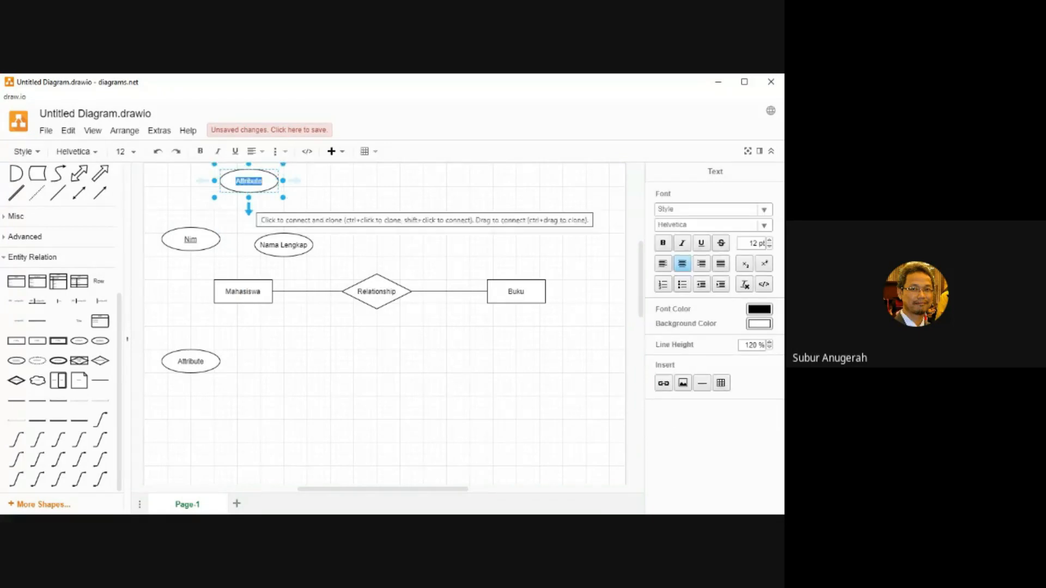
{"action": "type", "text": "Nama Depan"}
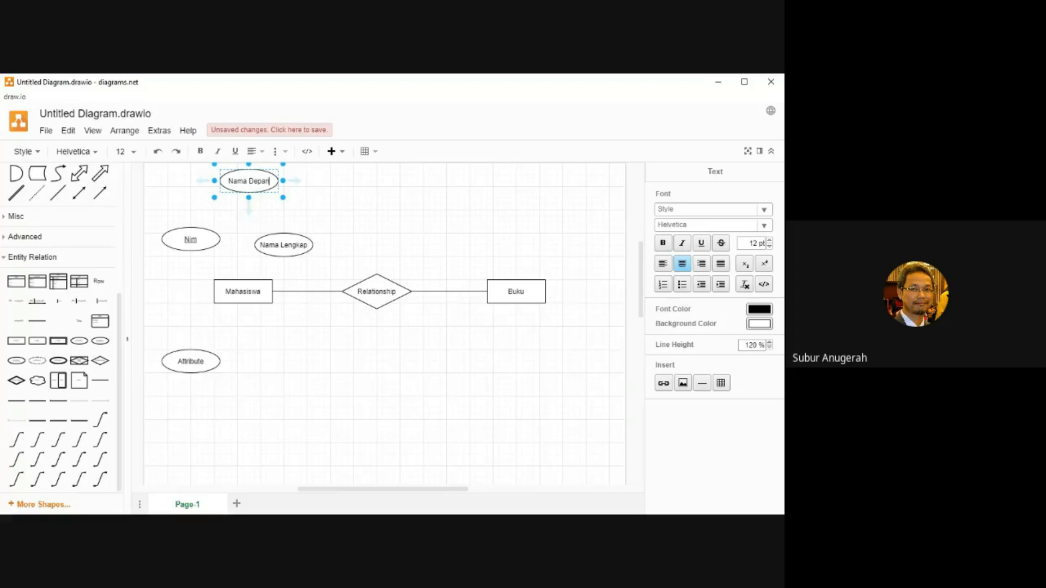
{"action": "key", "text": "Escape"}
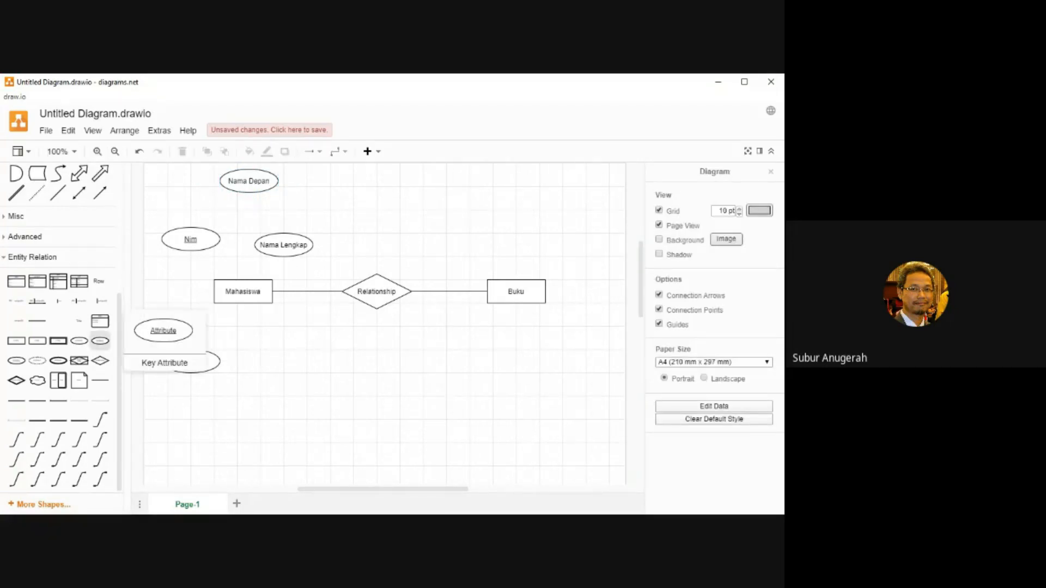
- Add another Attribute ellipse to the right of Nama Depan and label it Nama Tengah
{"action": "left_click", "coordinate": [79, 340]}
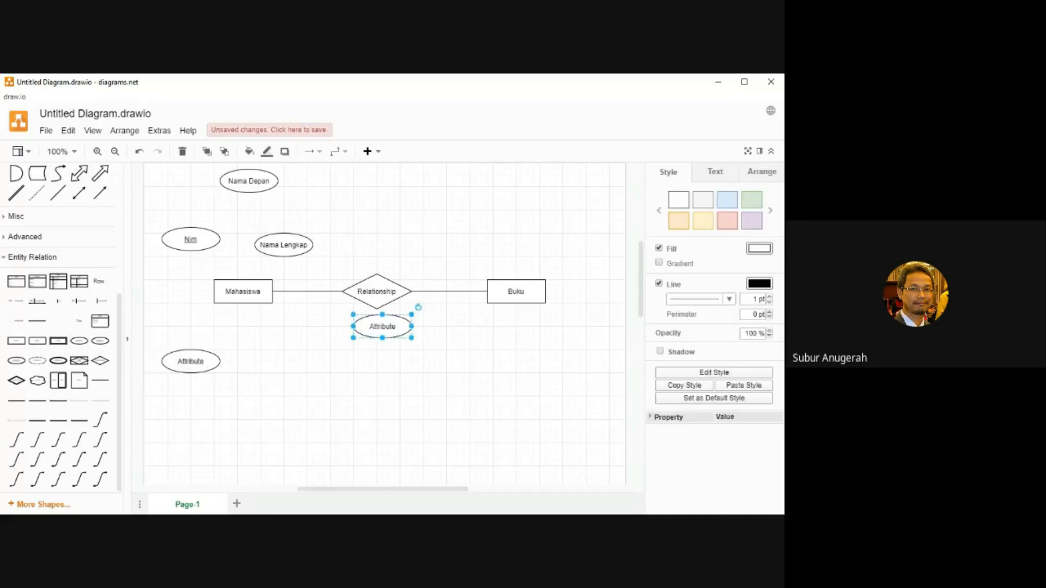
{"action": "left_click_drag", "start_coordinate": [382, 326], "coordinate": [347, 193]}
{"action": "double_click", "coordinate": [348, 192]}
{"action": "type", "text": "N"}
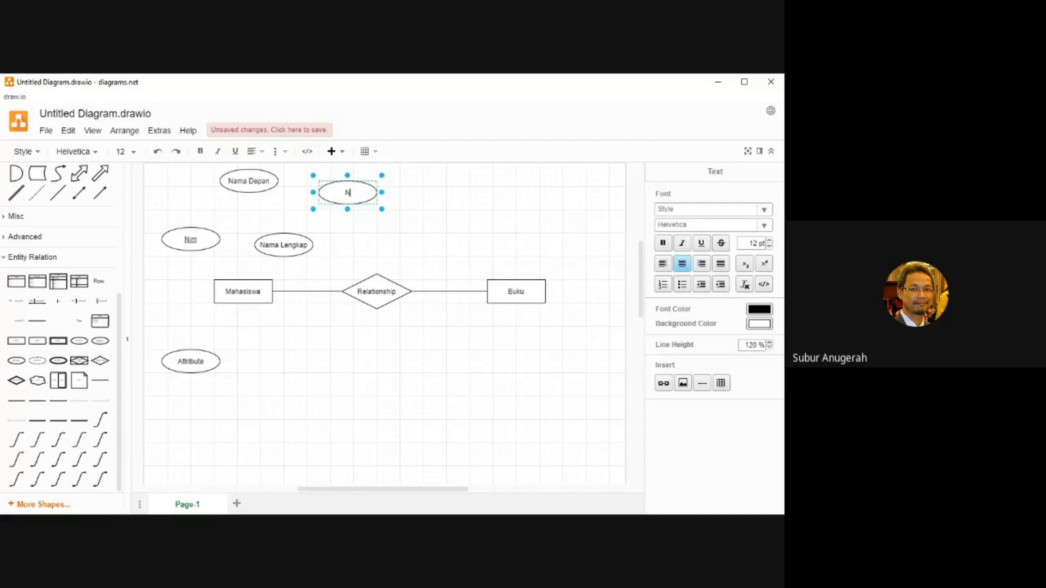
{"action": "type", "text": "ama Tengah"}
{"action": "left_click", "coordinate": [411, 217]}
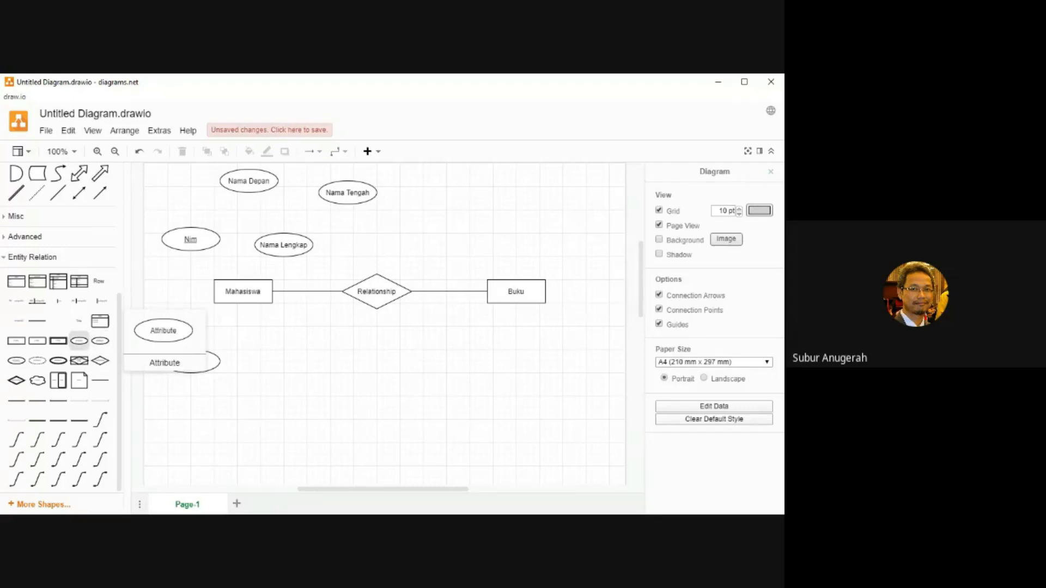
- Add an Attribute ellipse to the lower right of Nama Tengah, above the Relationship diamond, and label it Nama Belakang
{"action": "left_click", "coordinate": [79, 340]}
{"action": "left_click_drag", "start_coordinate": [384, 326], "coordinate": [397, 229]}
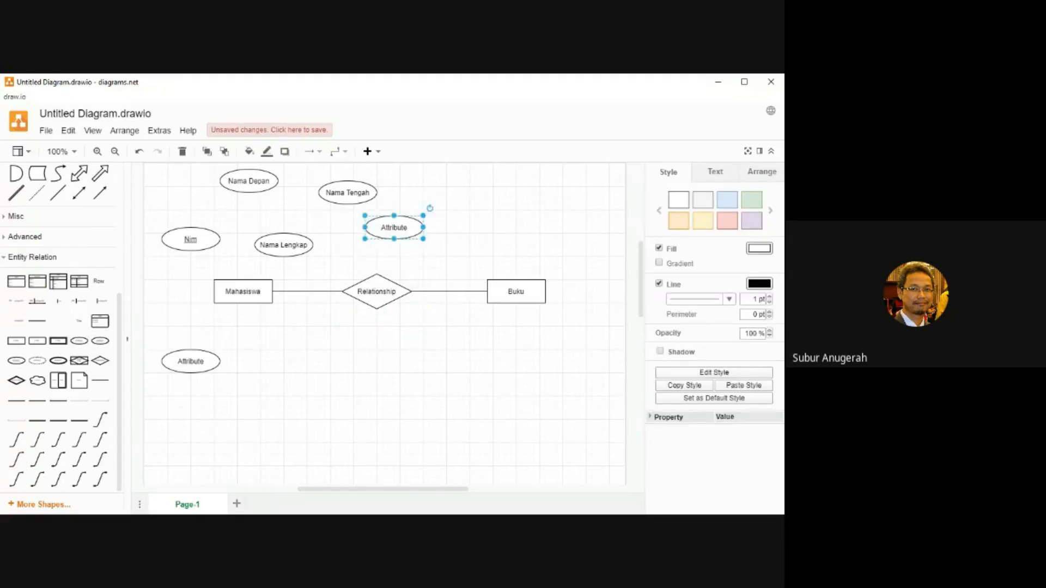
{"action": "key", "text": "F2"}
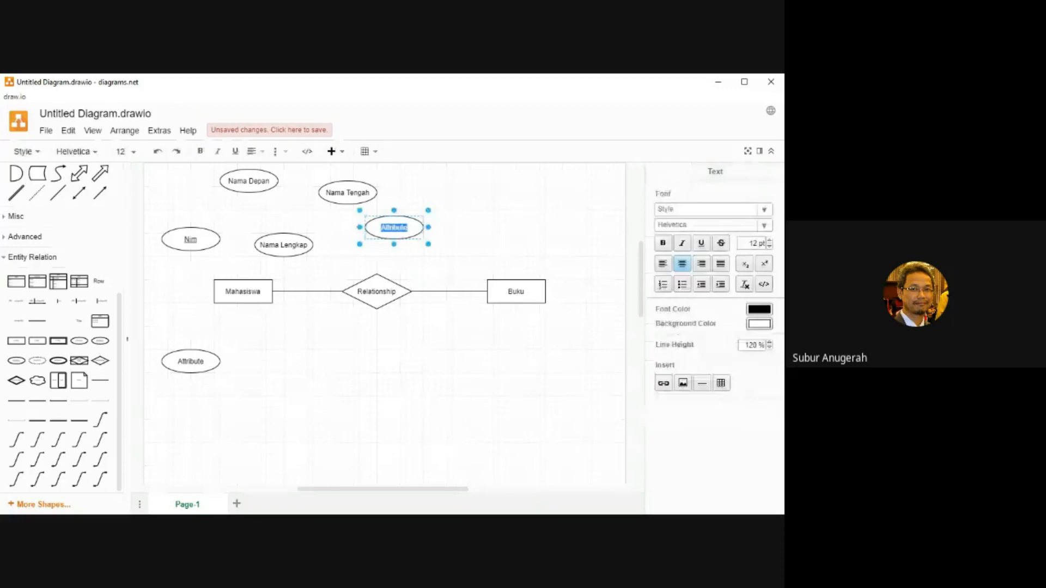
{"action": "type", "text": "Nama Bel"}
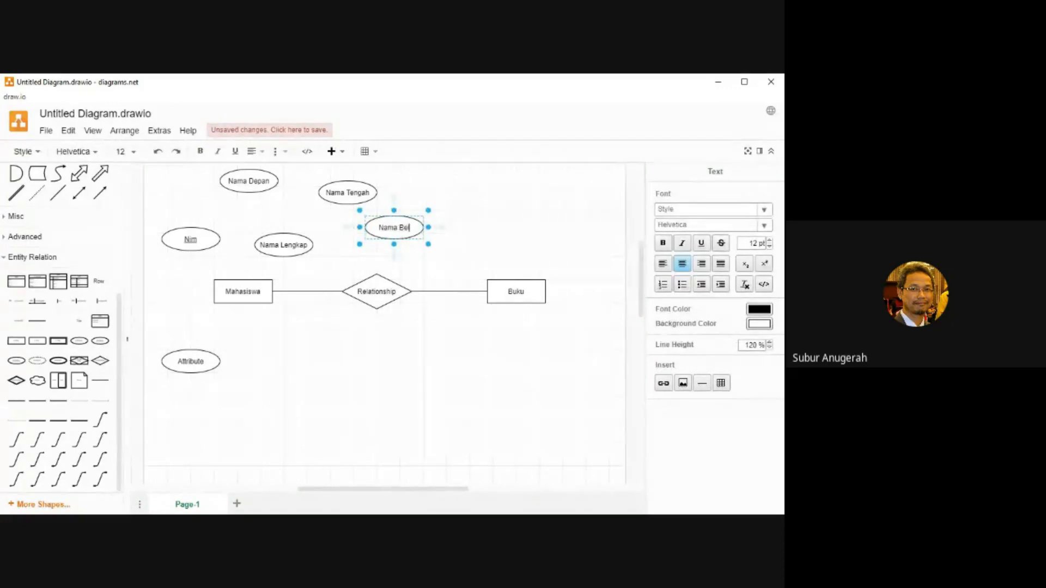
{"action": "type", "text": "akang"}
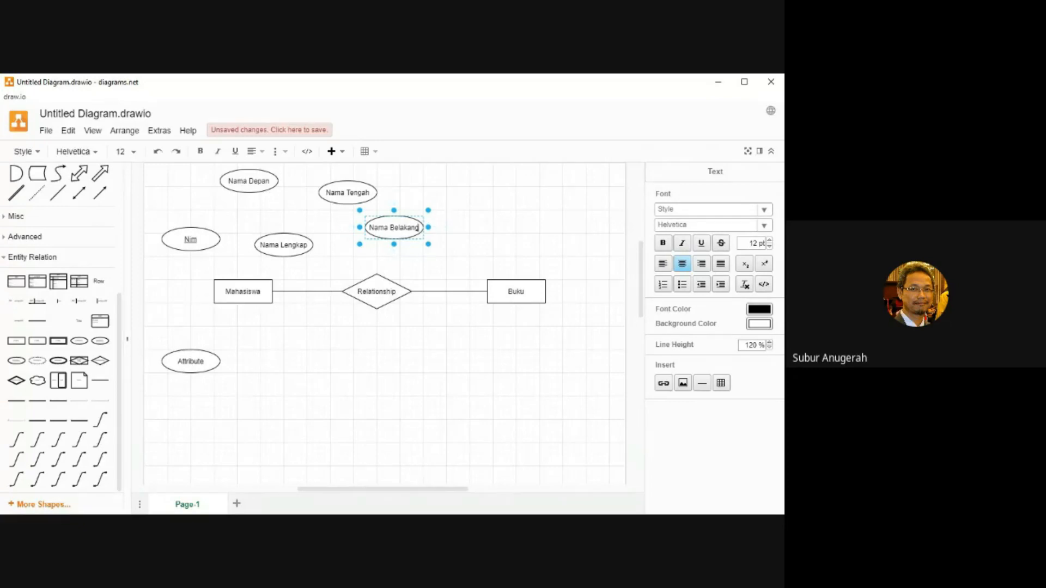
{"action": "key", "text": "Escape"}
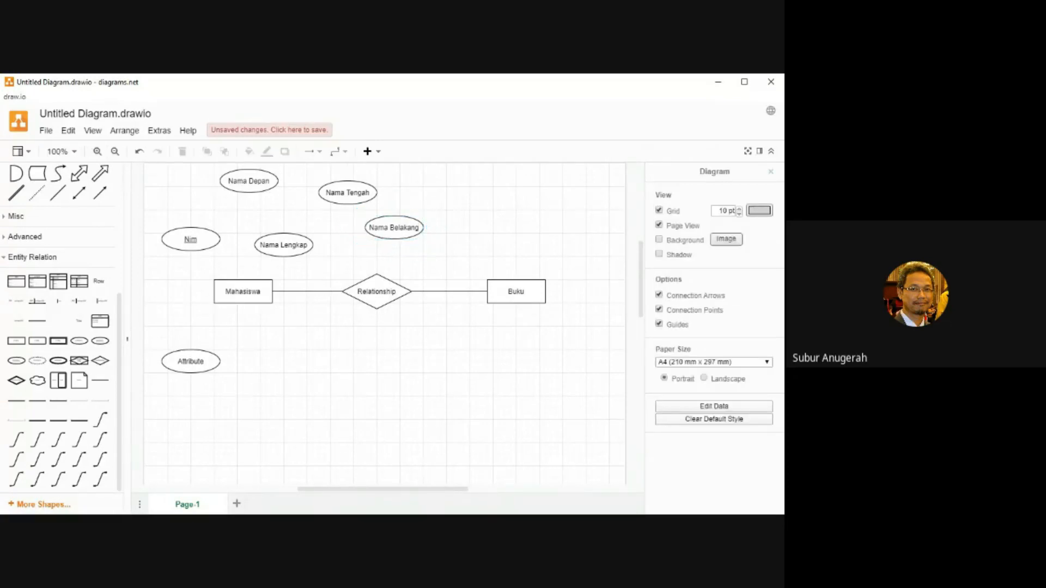
- Replace the Nim attribute with a Key Attribute shape placed above left of Mahasiswa and labelled Nim
{"action": "left_click", "coordinate": [191, 240]}
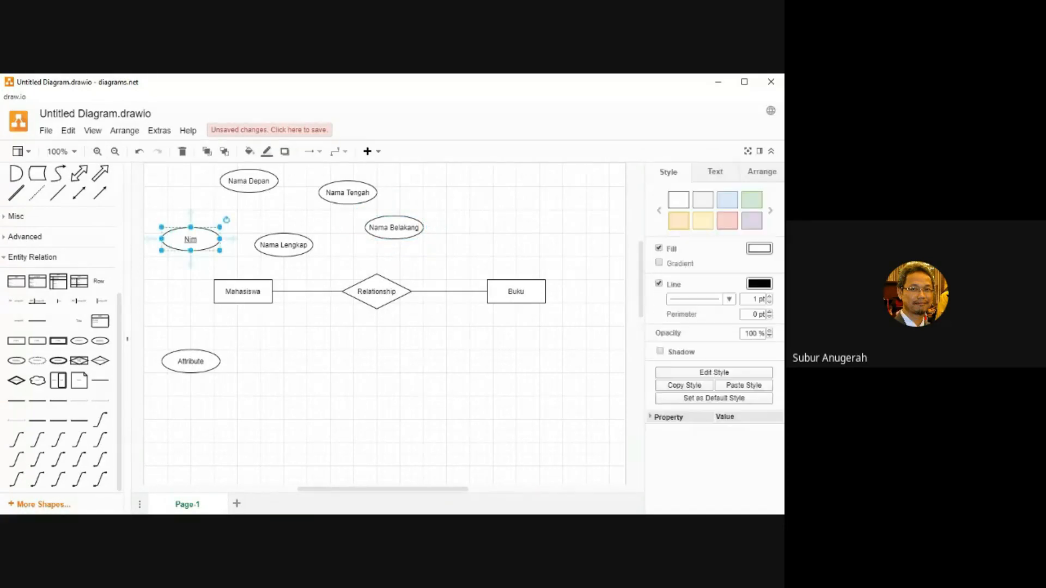
{"action": "key", "text": "Delete"}
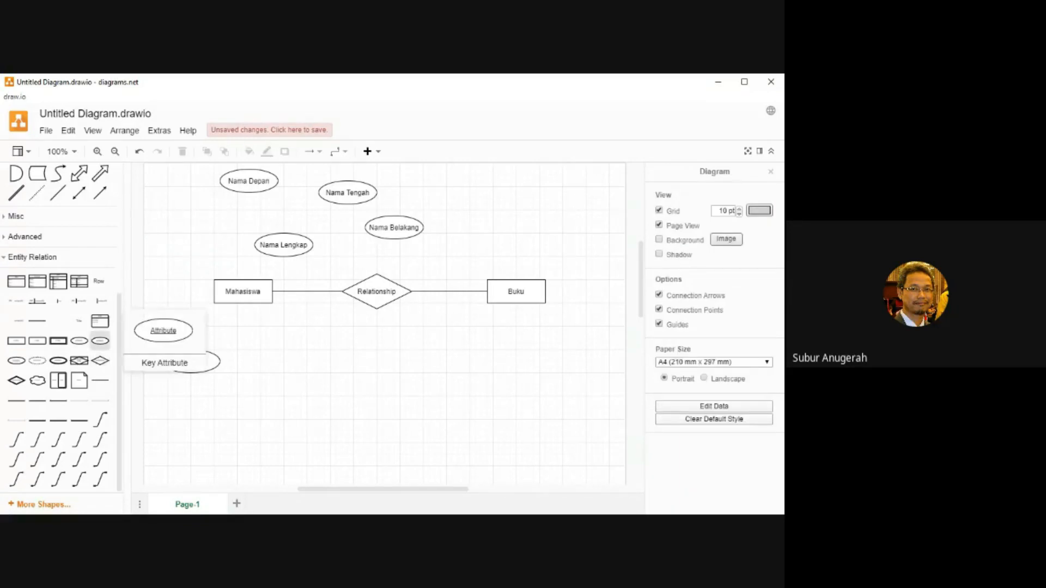
{"action": "left_click", "coordinate": [100, 341]}
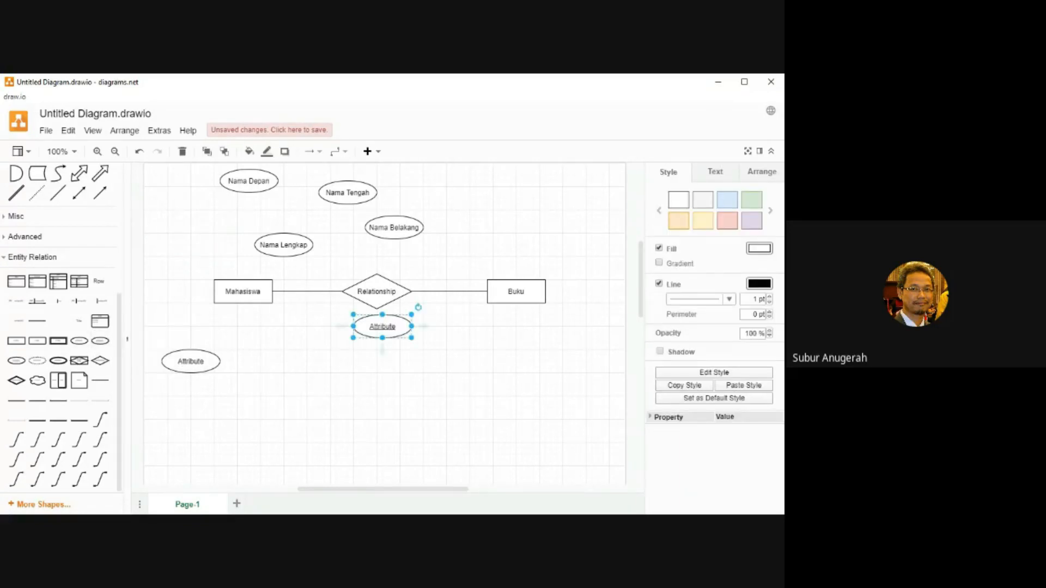
{"action": "left_click_drag", "start_coordinate": [382, 327], "coordinate": [179, 239]}
{"action": "double_click", "coordinate": [179, 240]}
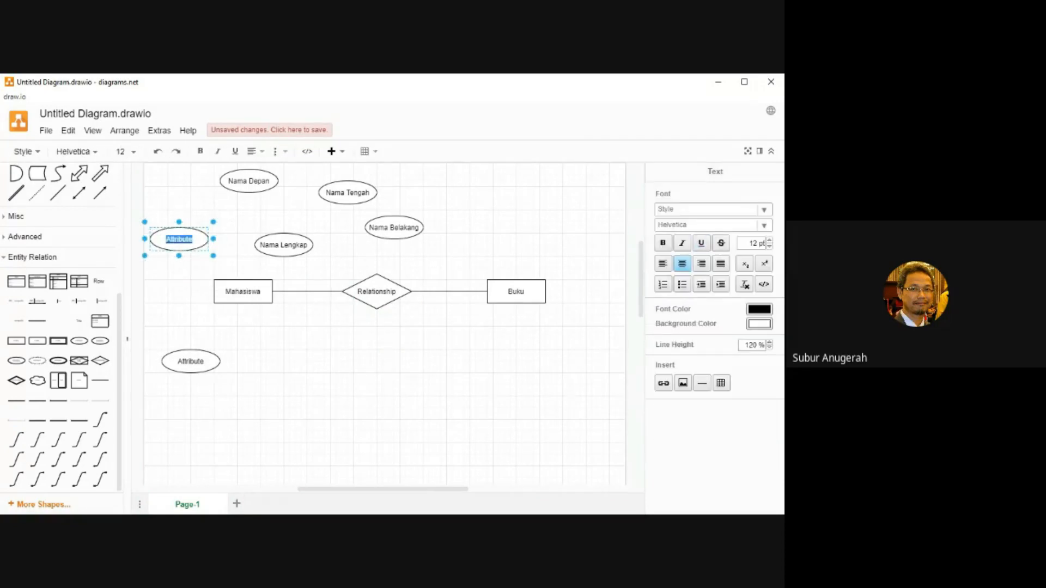
{"action": "type", "text": "Na"}
{"action": "key", "text": "BackSpace"}
{"action": "type", "text": "im"}
{"action": "left_click", "coordinate": [185, 302]}
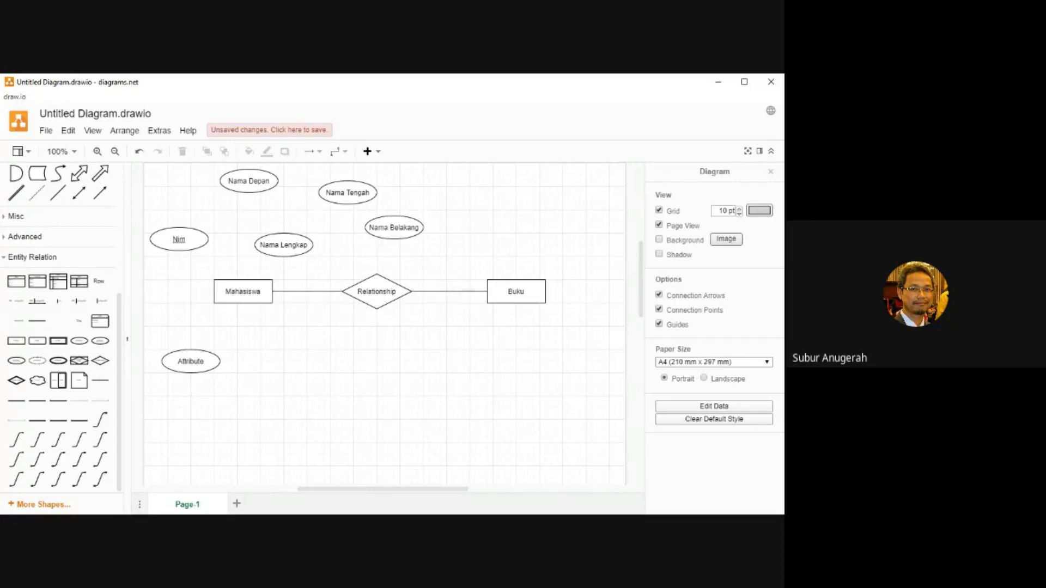
- Move the unlabelled attribute up closer to Mahasiswa, and connect it, Nim and Nama Lengkap to the Mahasiswa entity
{"action": "left_click_drag", "start_coordinate": [191, 361], "coordinate": [191, 344]}
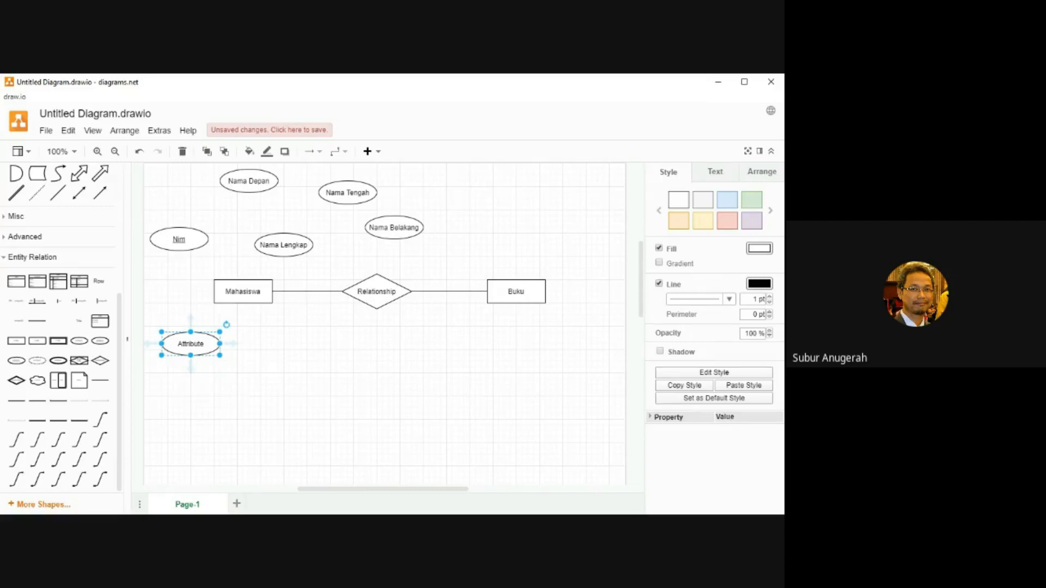
{"action": "left_click_drag", "start_coordinate": [190, 320], "coordinate": [243, 291]}
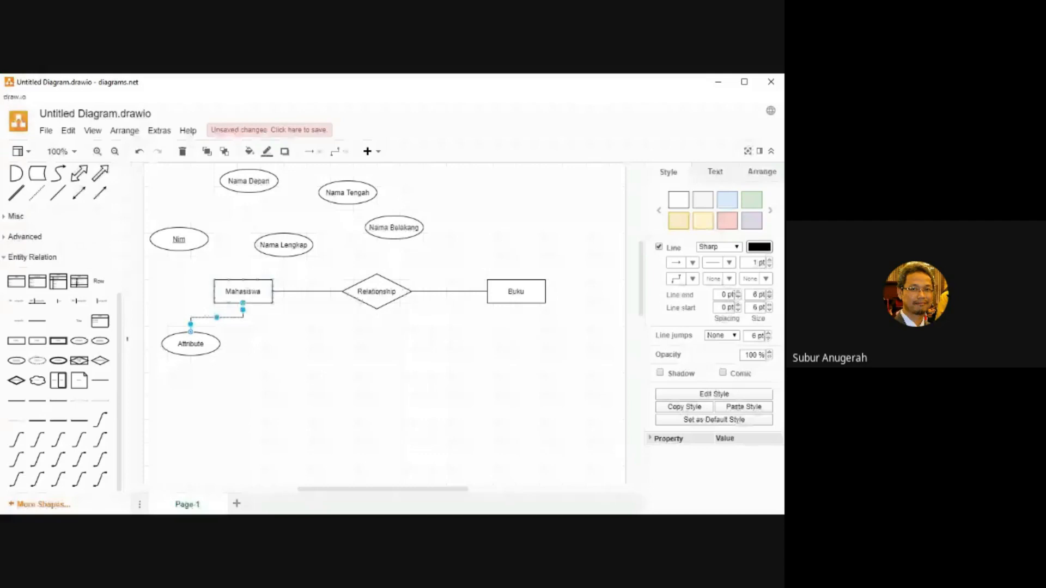
{"action": "mouse_move", "coordinate": [179, 243]}
{"action": "left_click_drag", "start_coordinate": [180, 263], "coordinate": [213, 291]}
{"action": "left_click_drag", "start_coordinate": [220, 251], "coordinate": [203, 257]}
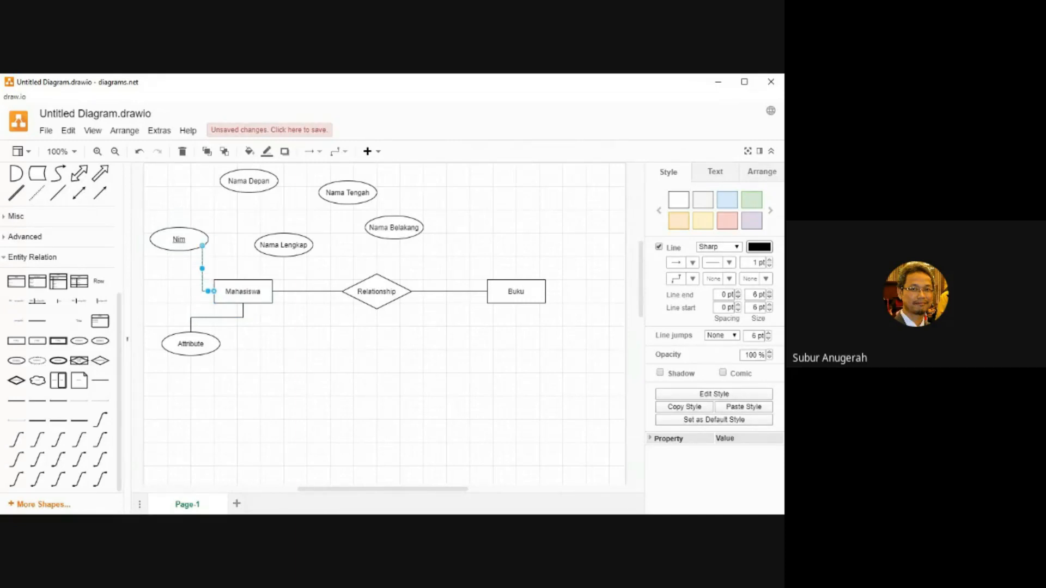
{"action": "mouse_move", "coordinate": [284, 251]}
{"action": "left_click_drag", "start_coordinate": [284, 267], "coordinate": [246, 290]}
- Connect the Nama Belakang, Nama Tengah and Nama Depan attributes to Nama Lengkap
{"action": "left_click_drag", "start_coordinate": [388, 245], "coordinate": [312, 245]}
{"action": "left_click_drag", "start_coordinate": [318, 192], "coordinate": [284, 234]}
{"action": "left_click_drag", "start_coordinate": [249, 192], "coordinate": [263, 236]}
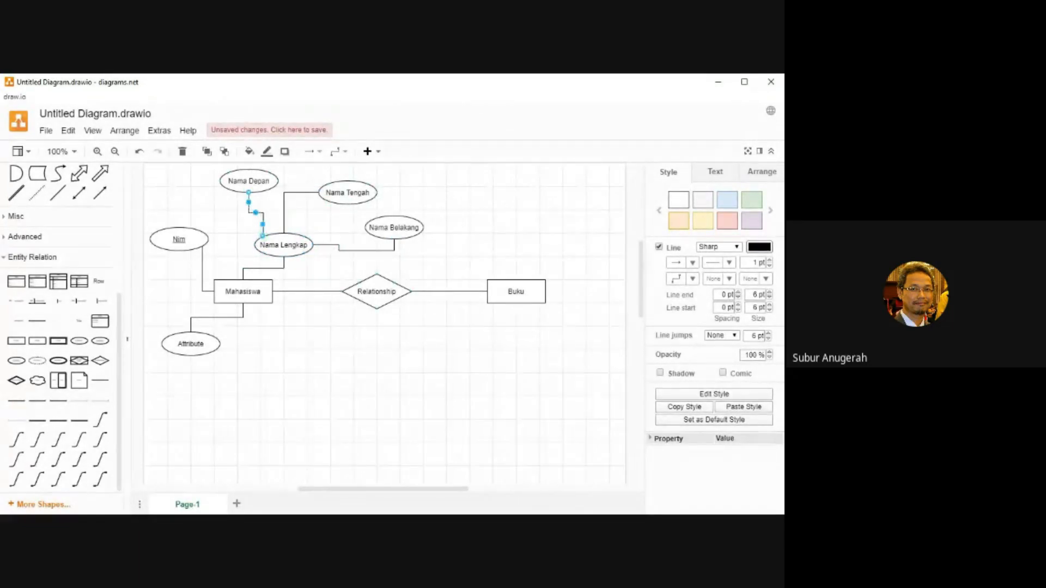
{"action": "left_click", "coordinate": [321, 348]}
- Group Nama Depan, Nama Tengah and Nama Belakang closely around Nama Lengkap, and reattach Nama Belakang's connector to the upper-right edge of Nama Lengkap
{"action": "left_click_drag", "start_coordinate": [394, 227], "coordinate": [359, 222]}
{"action": "left_click_drag", "start_coordinate": [249, 181], "coordinate": [225, 192]}
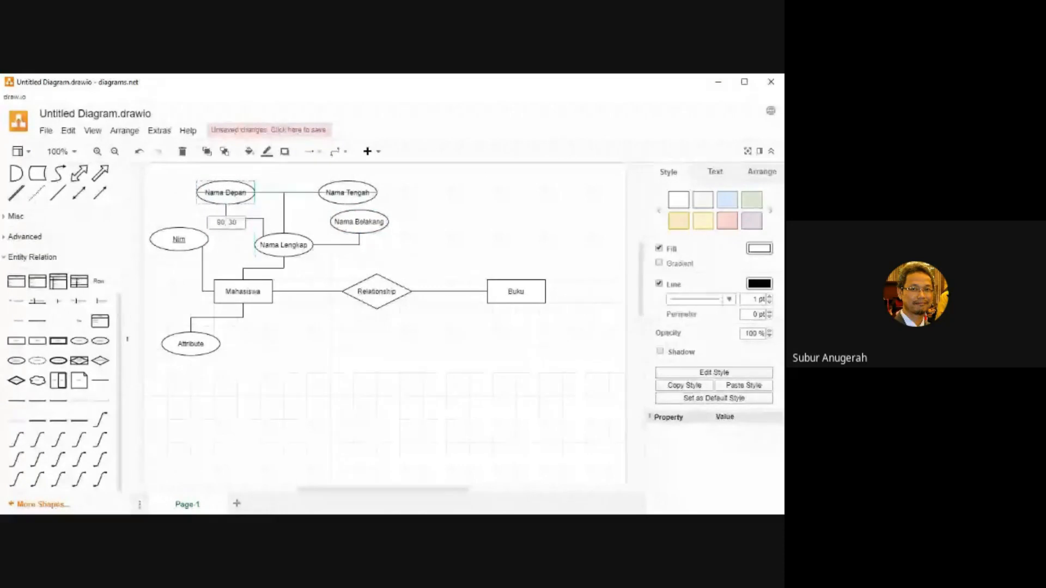
{"action": "left_click_drag", "start_coordinate": [348, 193], "coordinate": [301, 192]}
{"action": "left_click_drag", "start_coordinate": [359, 221], "coordinate": [347, 216]}
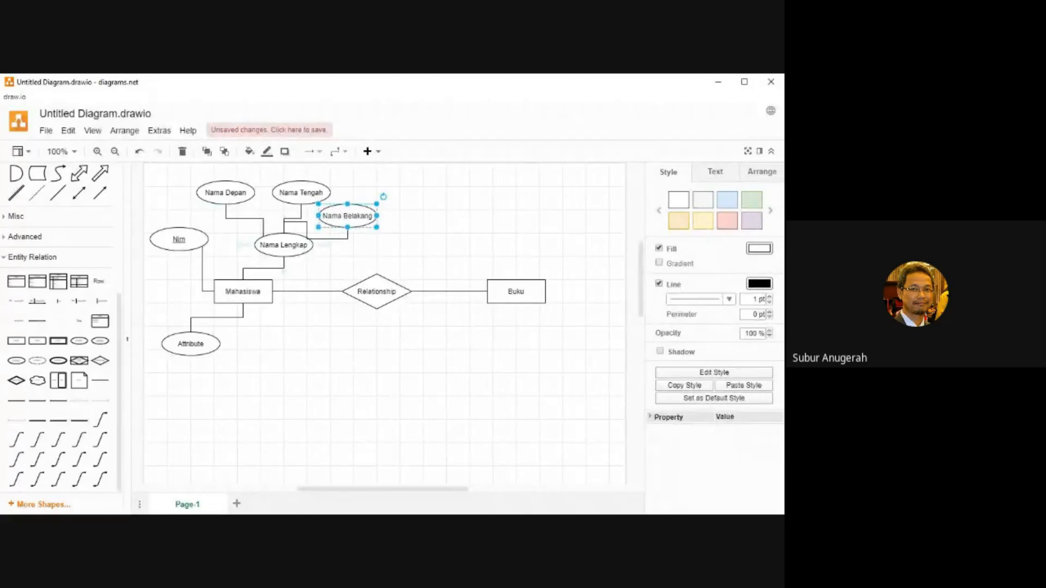
{"action": "left_click", "coordinate": [338, 239]}
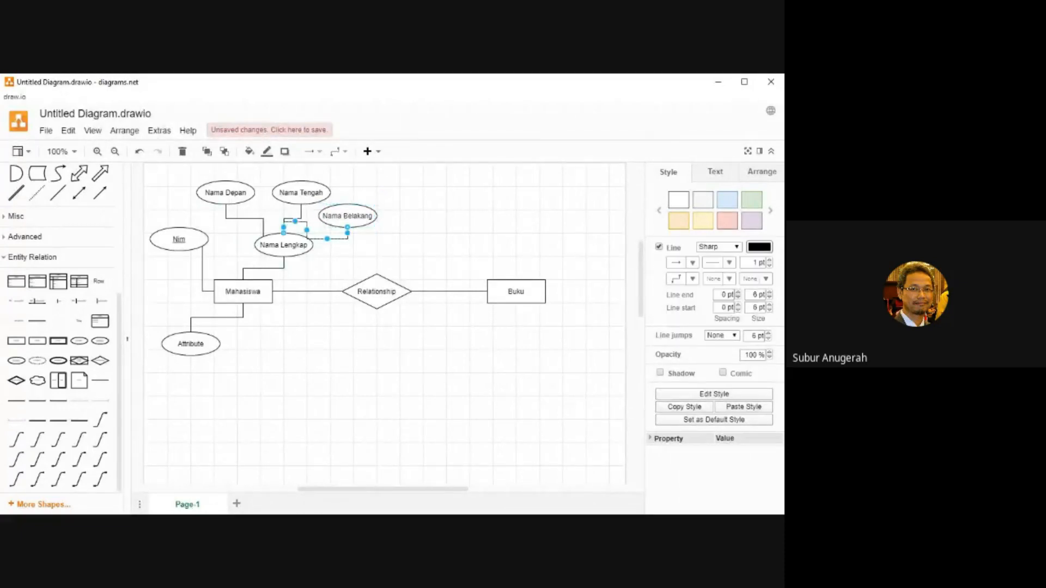
{"action": "key", "text": "Escape"}
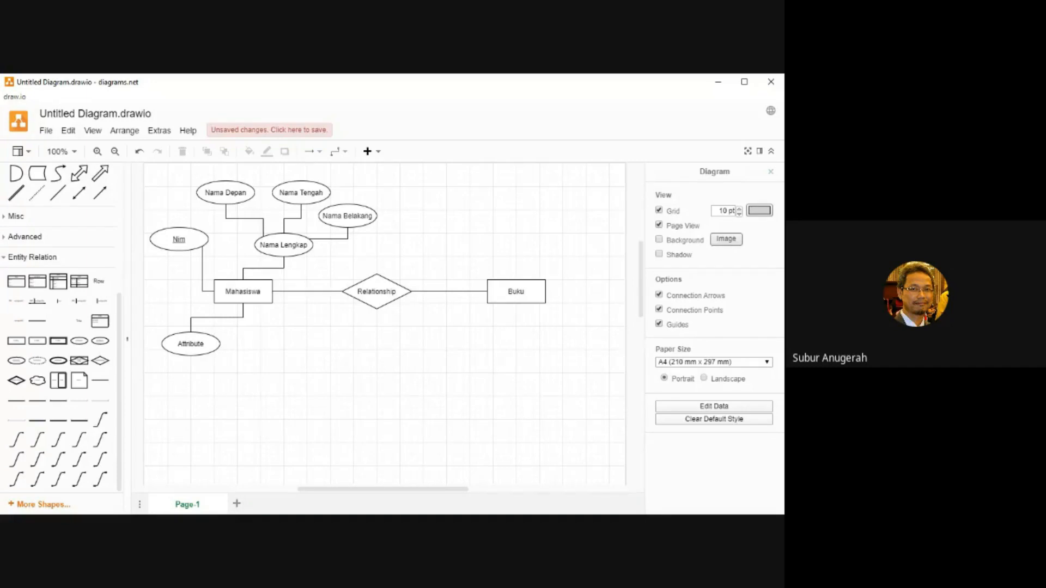
- Change the connector between Mahasiswa and the Relationship diamond to a double line
{"action": "left_click", "coordinate": [307, 292]}
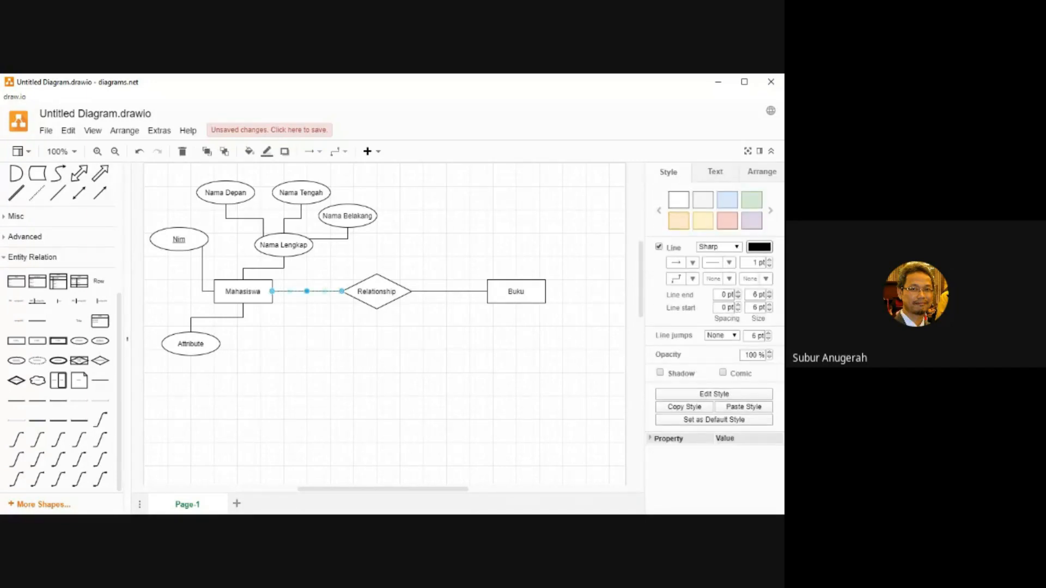
{"action": "left_click", "coordinate": [313, 151]}
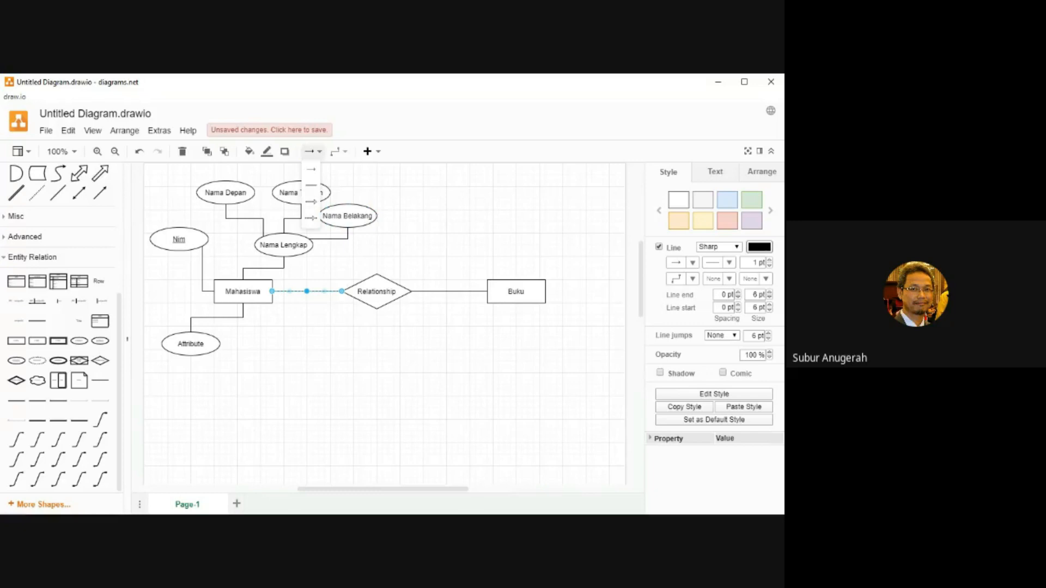
{"action": "left_click", "coordinate": [310, 185]}
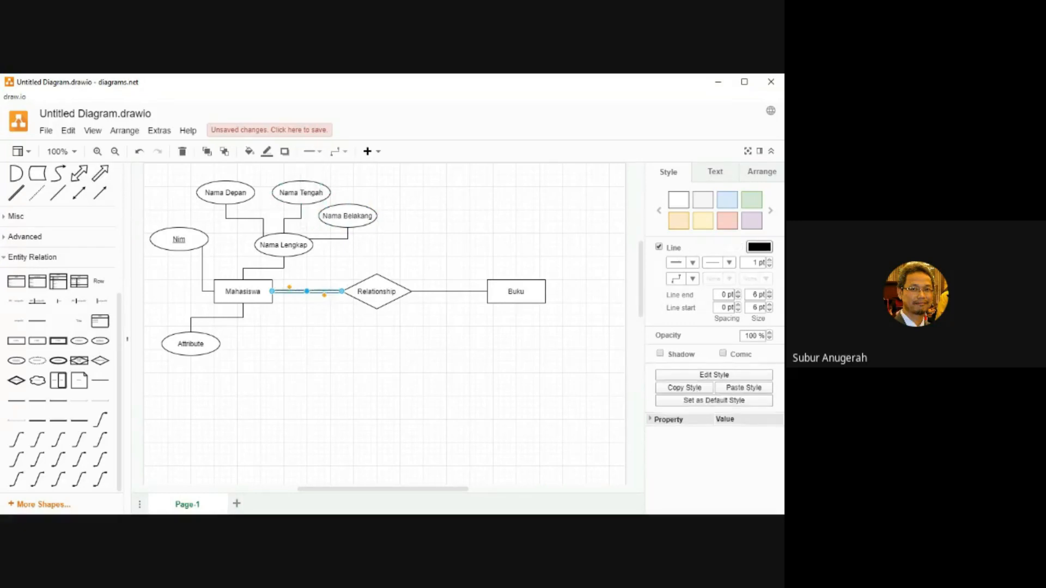
{"action": "left_click", "coordinate": [338, 349]}
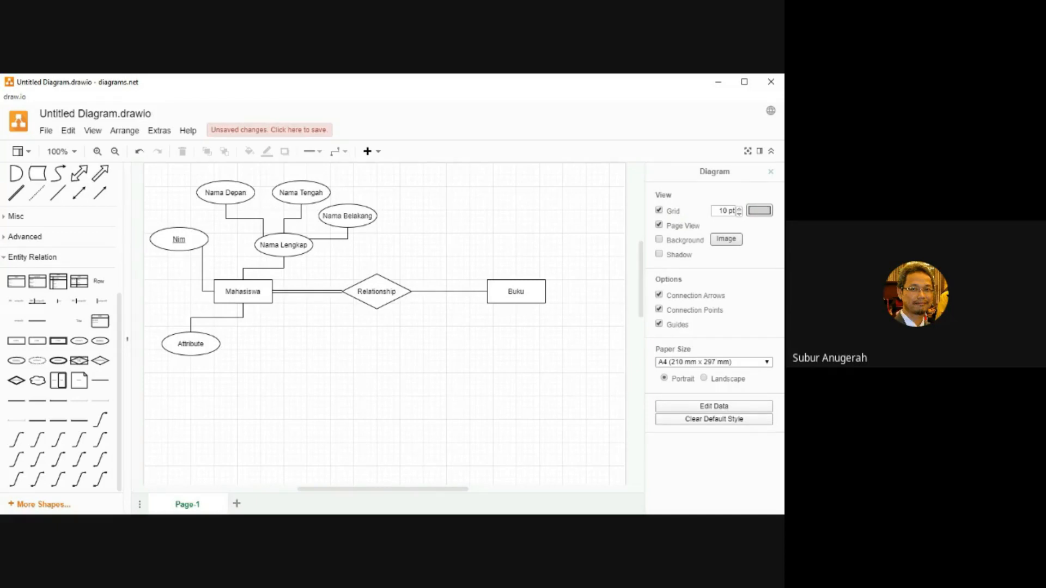
- Add the cardinality text M just above the double line, beside the Relationship diamond's left corner
{"action": "mouse_move", "coordinate": [58, 401]}
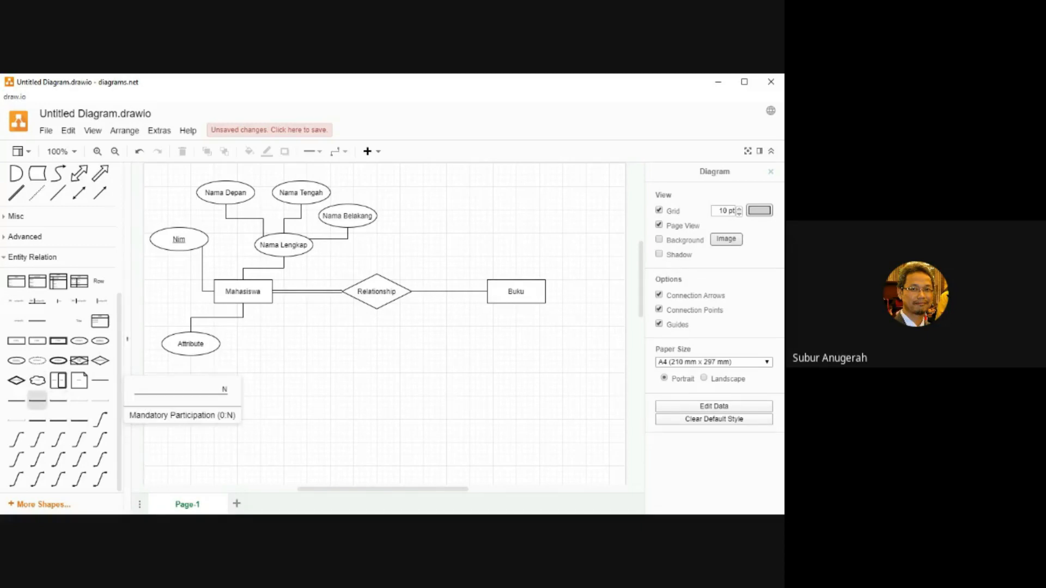
{"action": "mouse_move", "coordinate": [17, 400]}
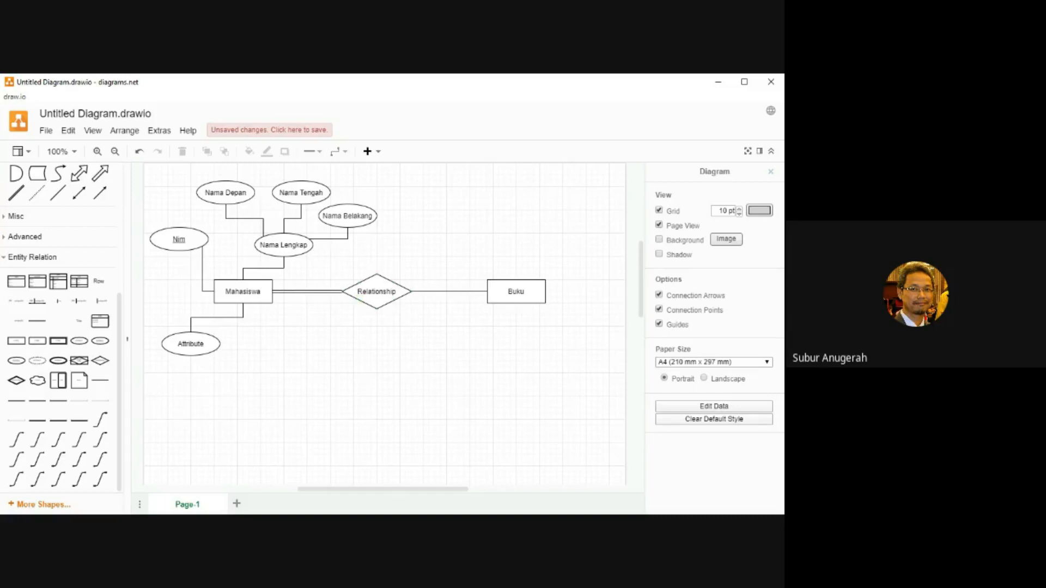
{"action": "double_click", "coordinate": [349, 289]}
{"action": "type", "text": "M"}
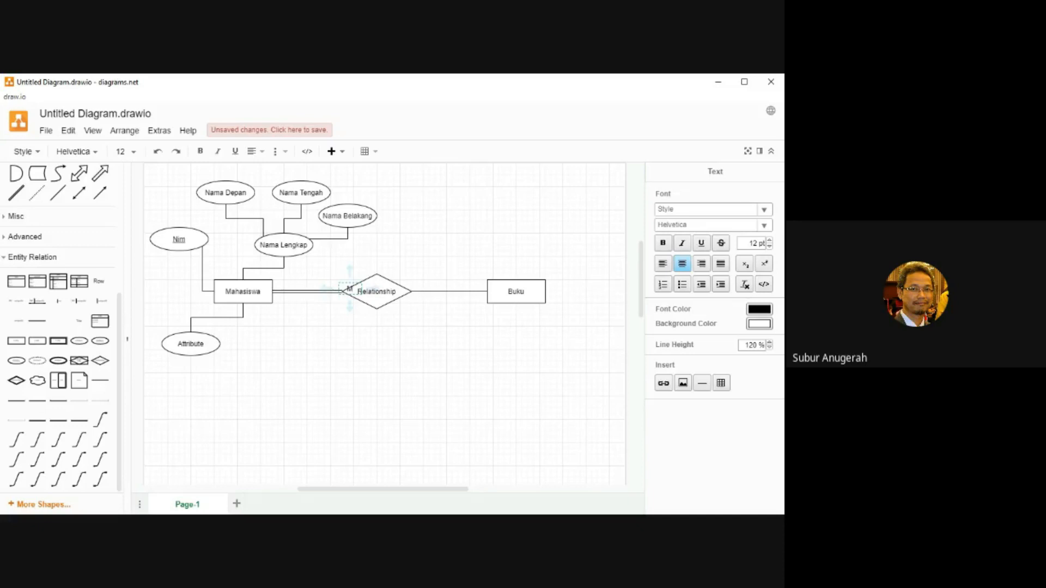
{"action": "left_click", "coordinate": [352, 338]}
{"action": "left_click_drag", "start_coordinate": [350, 289], "coordinate": [339, 286]}
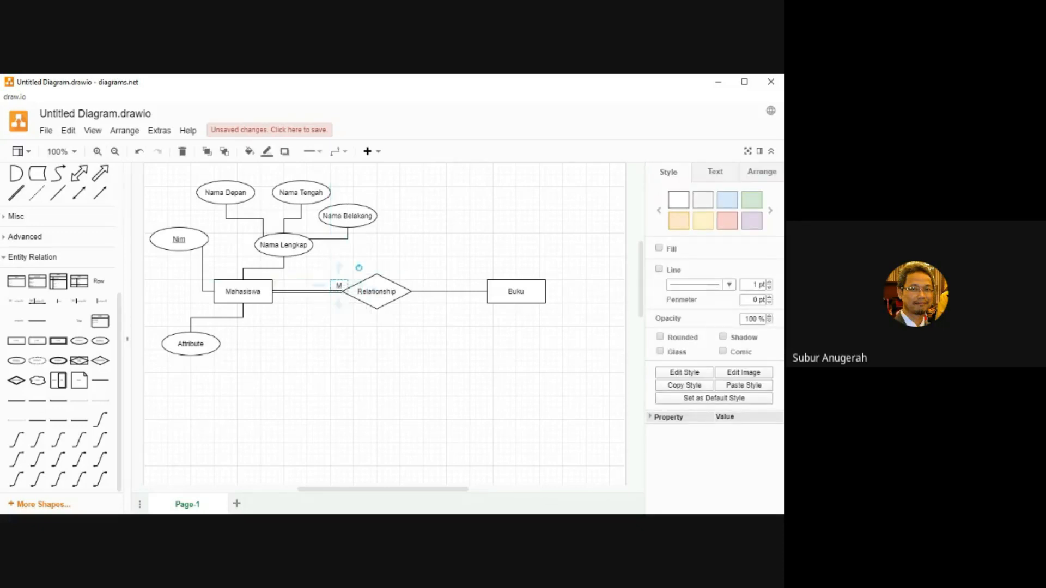
{"action": "left_click", "coordinate": [349, 338]}
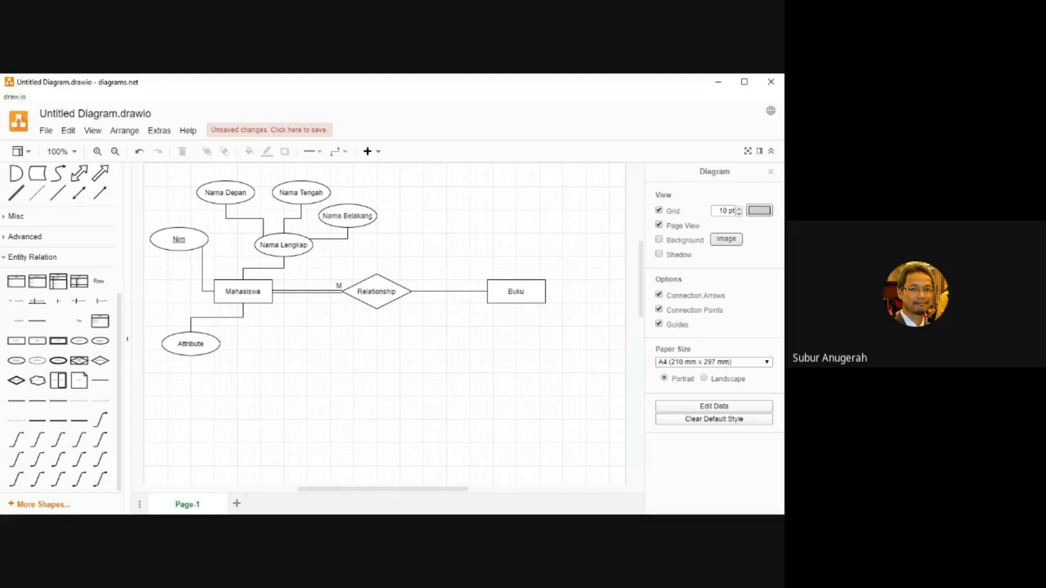
- Add an underlined key attribute named Nomor Buku above and slightly left of the Buku entity
{"action": "mouse_move", "coordinate": [16, 360]}
{"action": "mouse_move", "coordinate": [78, 340]}
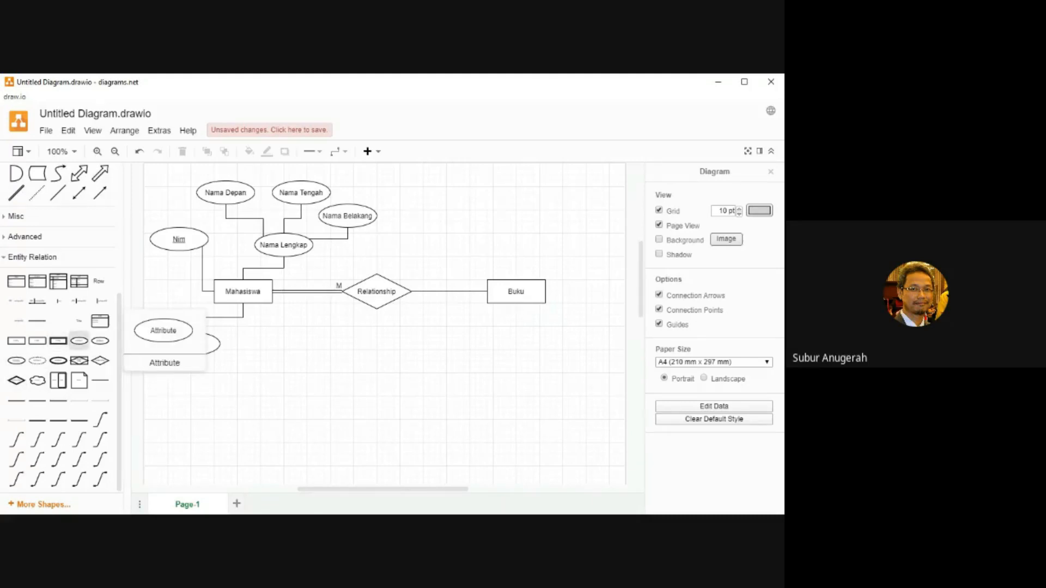
{"action": "left_click", "coordinate": [100, 340]}
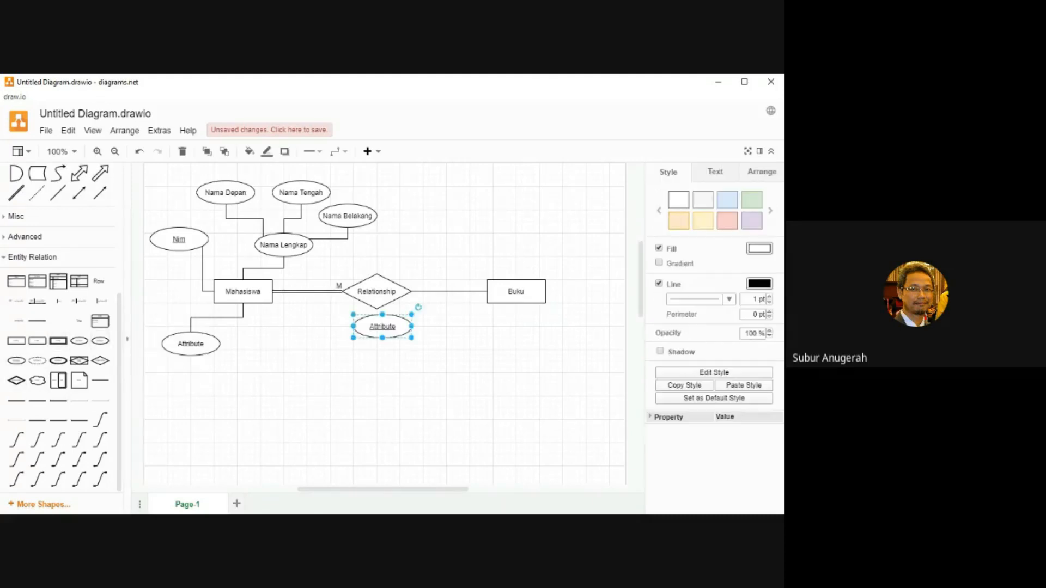
{"action": "left_click_drag", "start_coordinate": [382, 327], "coordinate": [470, 222]}
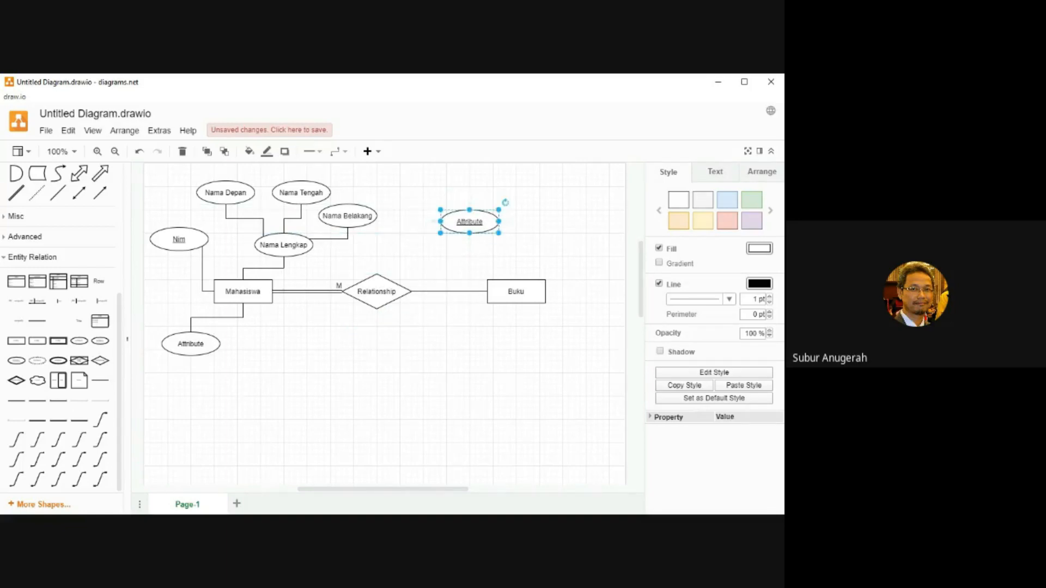
{"action": "double_click", "coordinate": [469, 222]}
{"action": "type", "text": "Nomor Buku"}
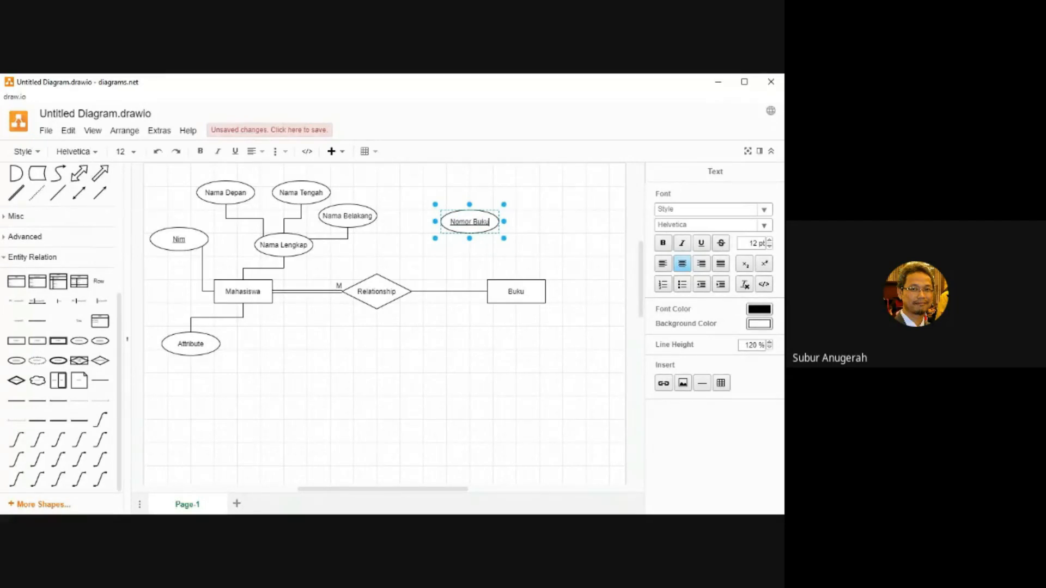
{"action": "left_click", "coordinate": [470, 257]}
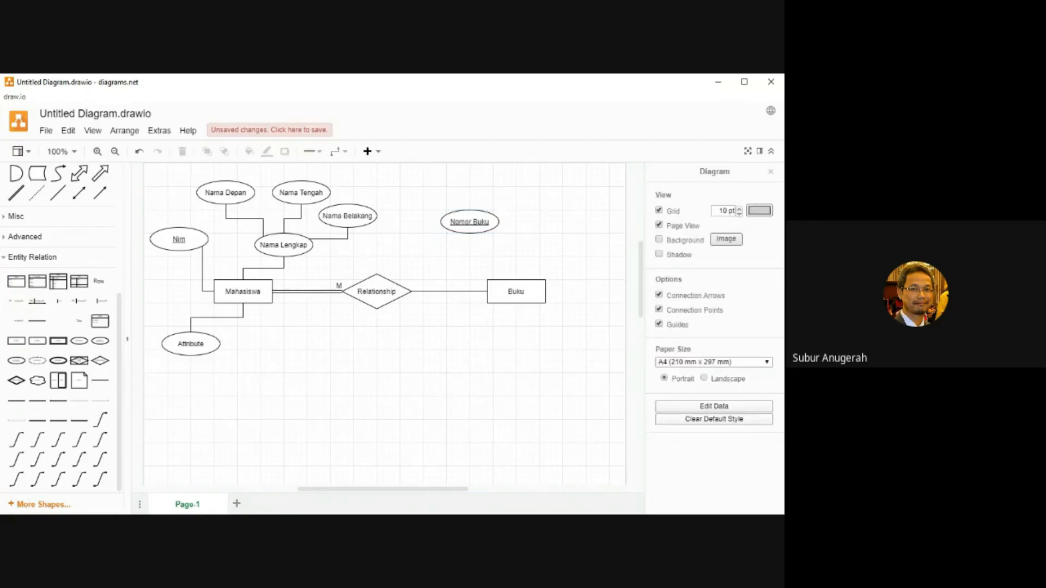
- Connect the Nomor Buku attribute to the upper edge of Buku with a plain single line
{"action": "mouse_move", "coordinate": [470, 246]}
{"action": "left_click_drag", "start_coordinate": [469, 245], "coordinate": [502, 279]}
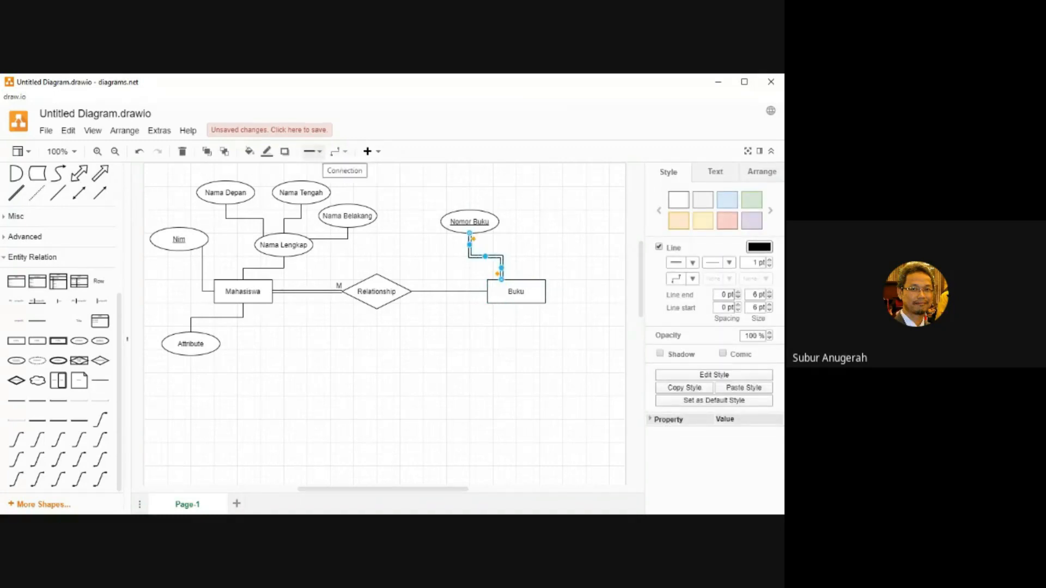
{"action": "left_click", "coordinate": [313, 151]}
{"action": "left_click", "coordinate": [311, 179]}
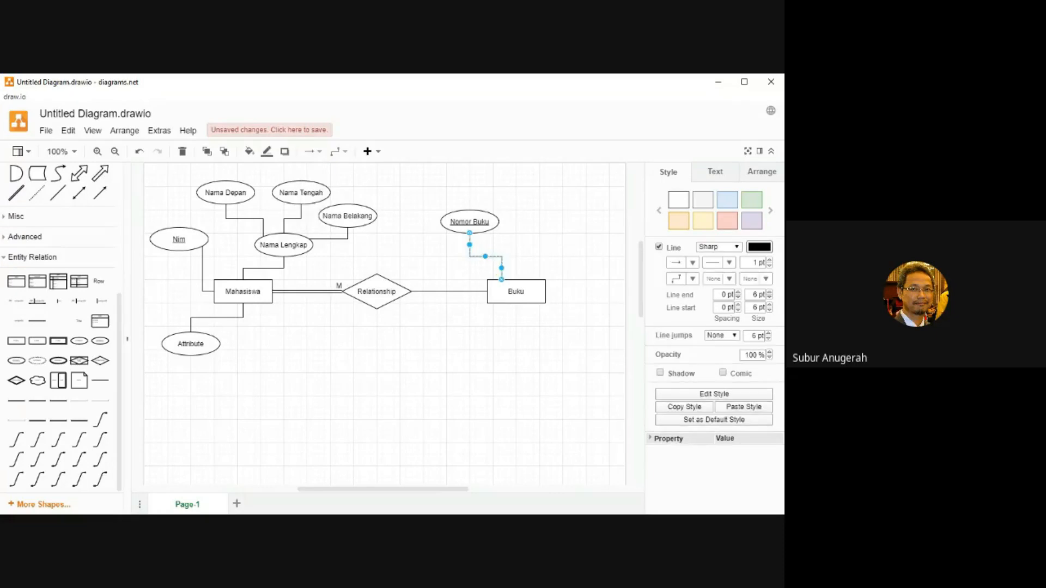
{"action": "key", "text": "Escape"}
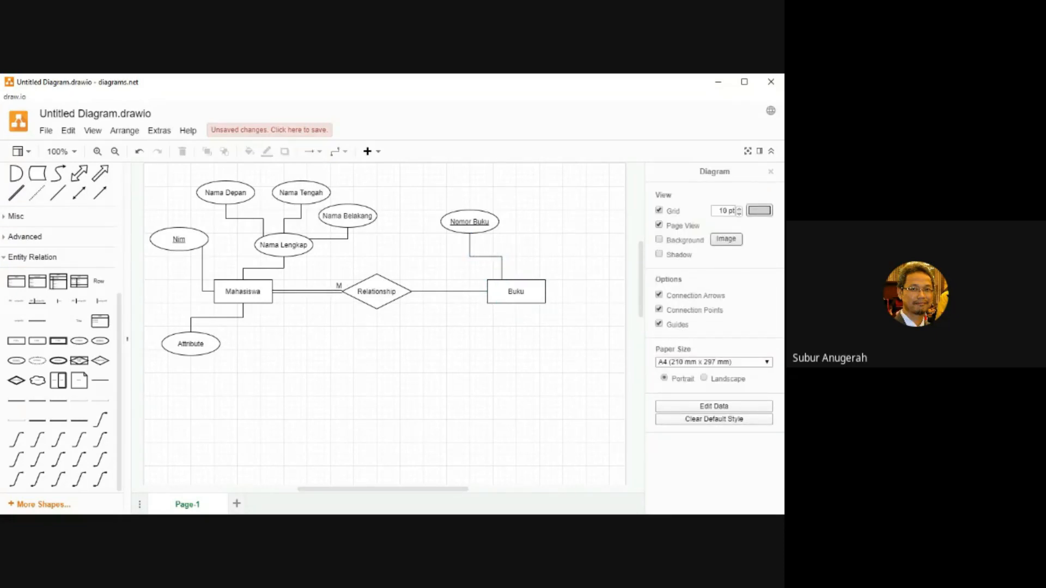
- Add an attribute named Judul above and to the right of the Buku entity
{"action": "left_click", "coordinate": [79, 341]}
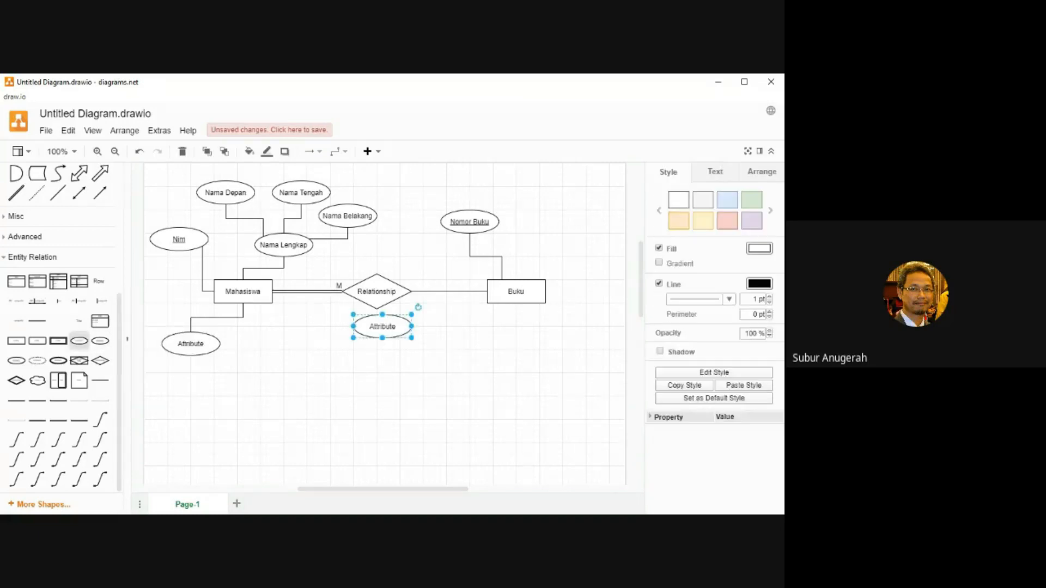
{"action": "left_click_drag", "start_coordinate": [382, 326], "coordinate": [556, 227]}
{"action": "double_click", "coordinate": [556, 227]}
{"action": "type", "text": "J"}
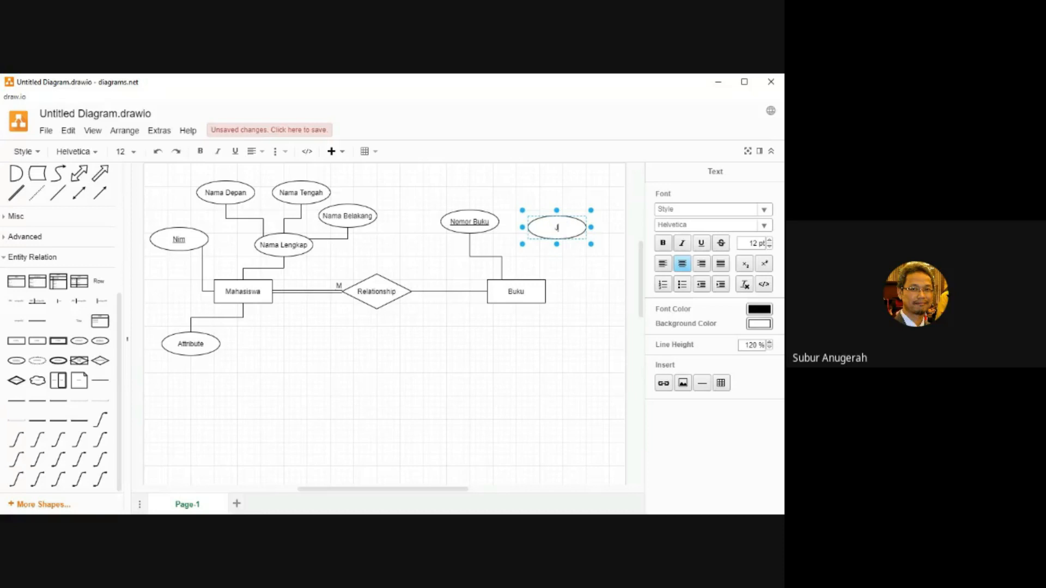
{"action": "type", "text": "udul"}
{"action": "left_click", "coordinate": [567, 264]}
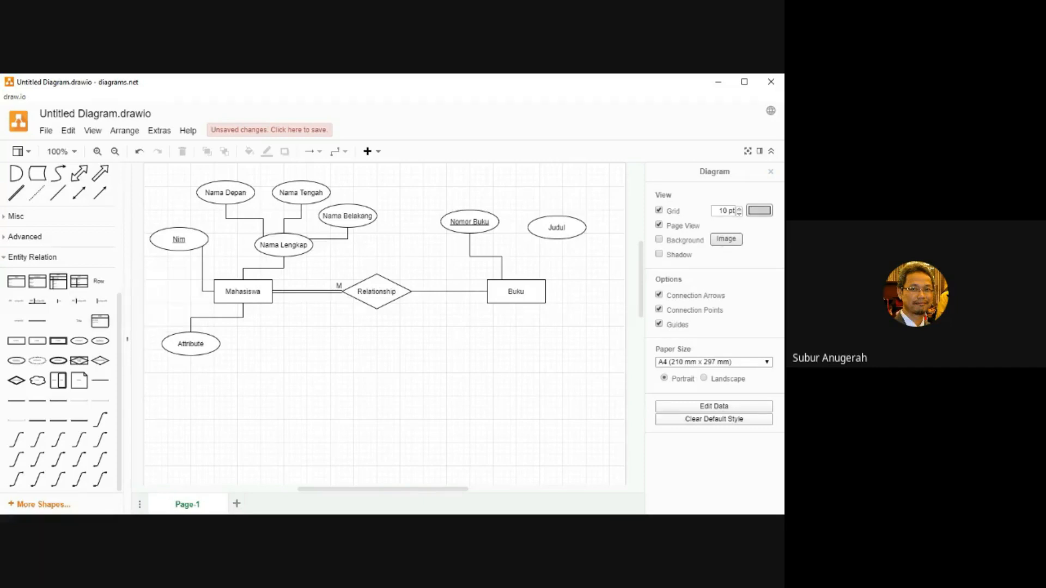
- Add an attribute named Pengarang and place it to the right of the Buku entity
{"action": "left_click", "coordinate": [79, 341]}
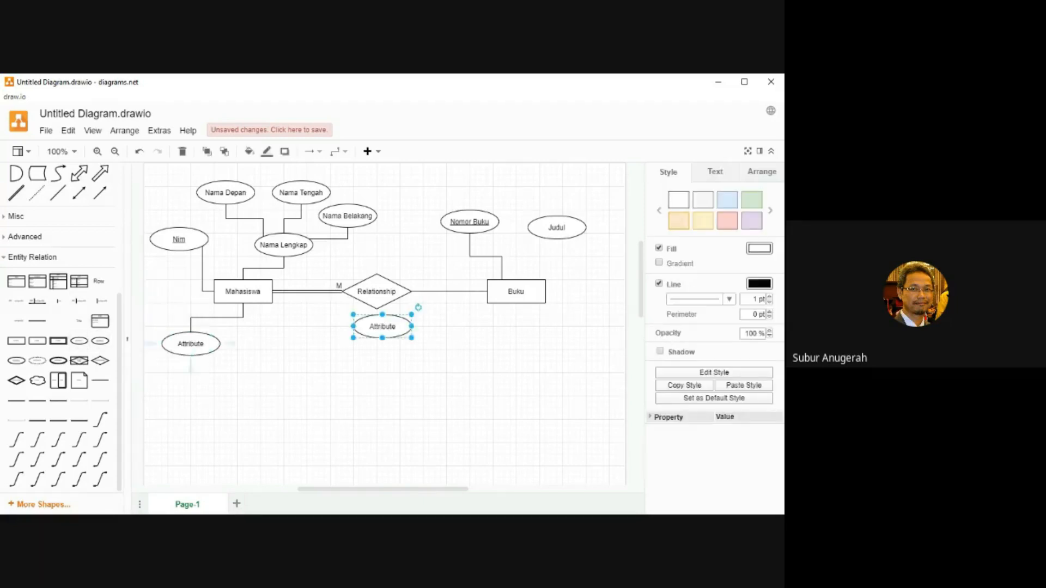
{"action": "double_click", "coordinate": [383, 326]}
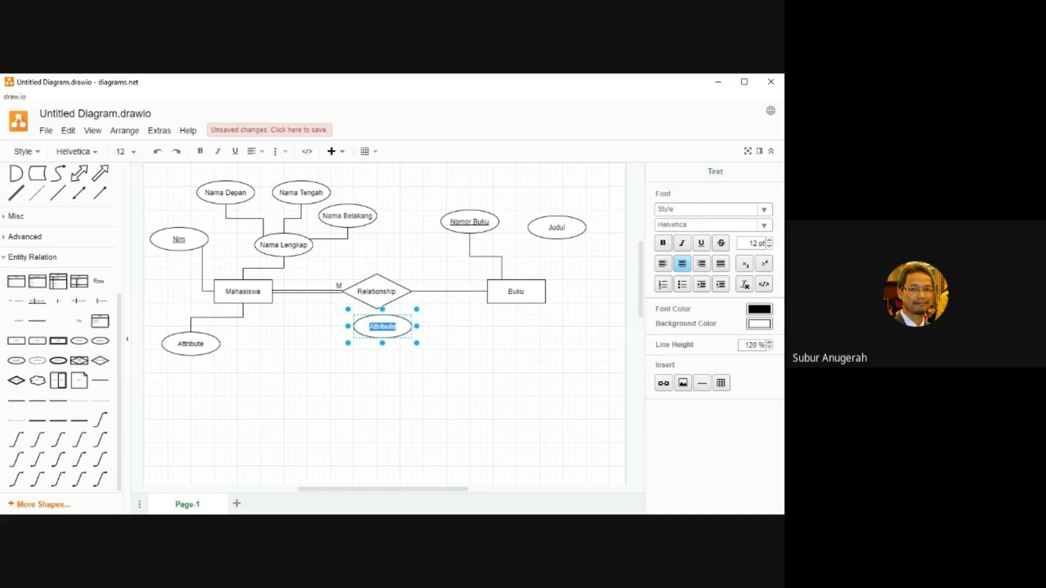
{"action": "type", "text": "Pengarngn"}
{"action": "key", "text": "BackSpace"}
{"action": "left_click", "coordinate": [391, 326]}
{"action": "type", "text": "a"}
{"action": "left_click", "coordinate": [436, 392]}
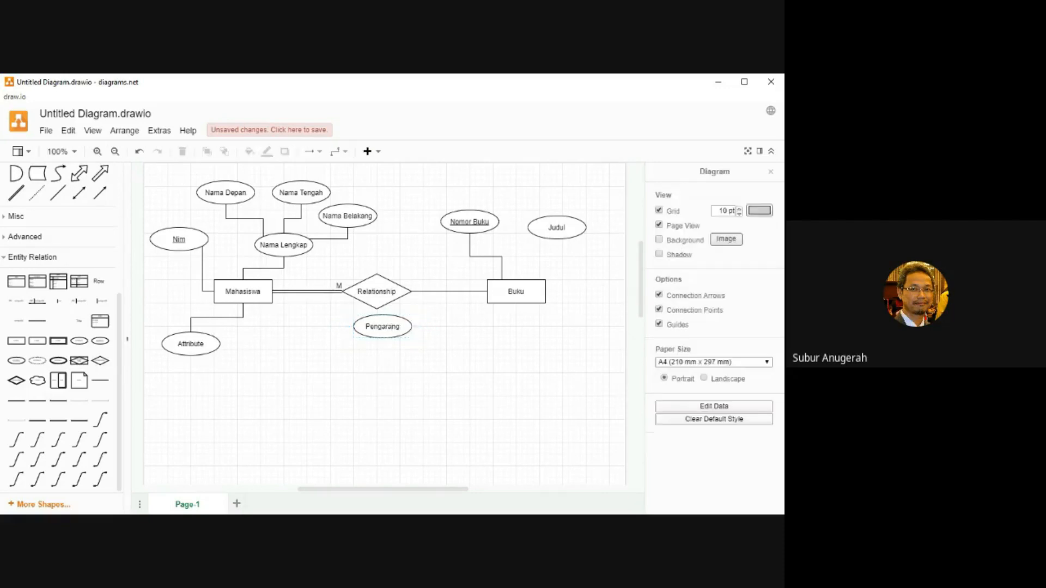
{"action": "left_click_drag", "start_coordinate": [383, 327], "coordinate": [603, 286]}
- Add an attribute named Penerbit and place it just below Pengarang
{"action": "left_click", "coordinate": [79, 341]}
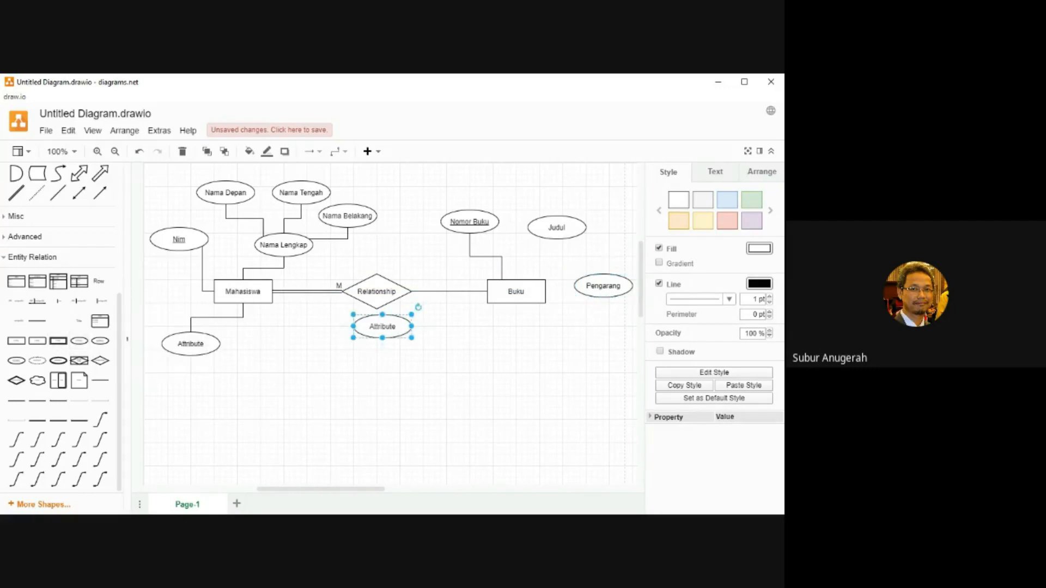
{"action": "key", "text": "F2"}
{"action": "type", "text": "Penerbit"}
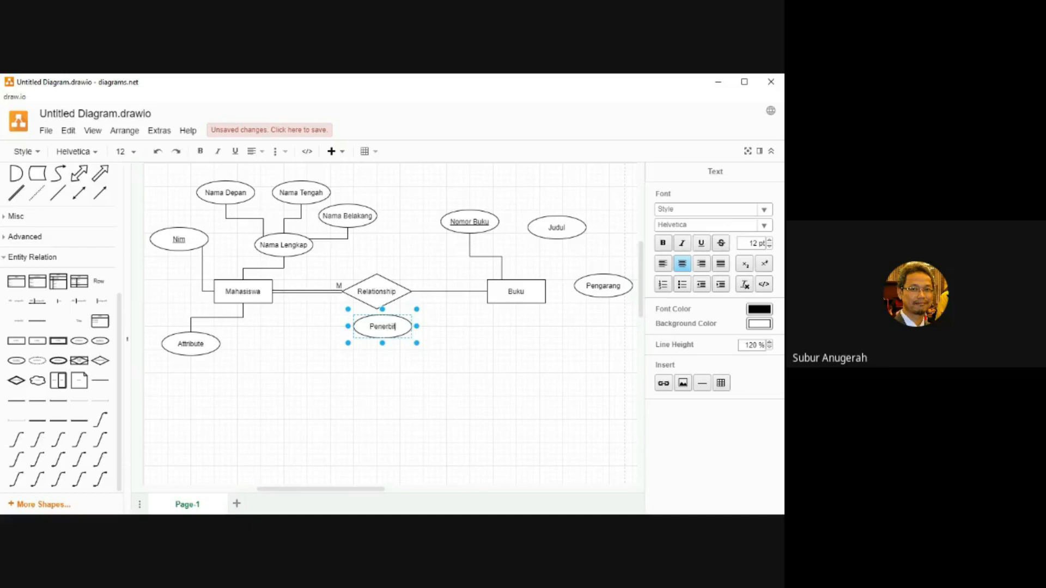
{"action": "left_click", "coordinate": [436, 376]}
{"action": "left_click_drag", "start_coordinate": [383, 327], "coordinate": [580, 332]}
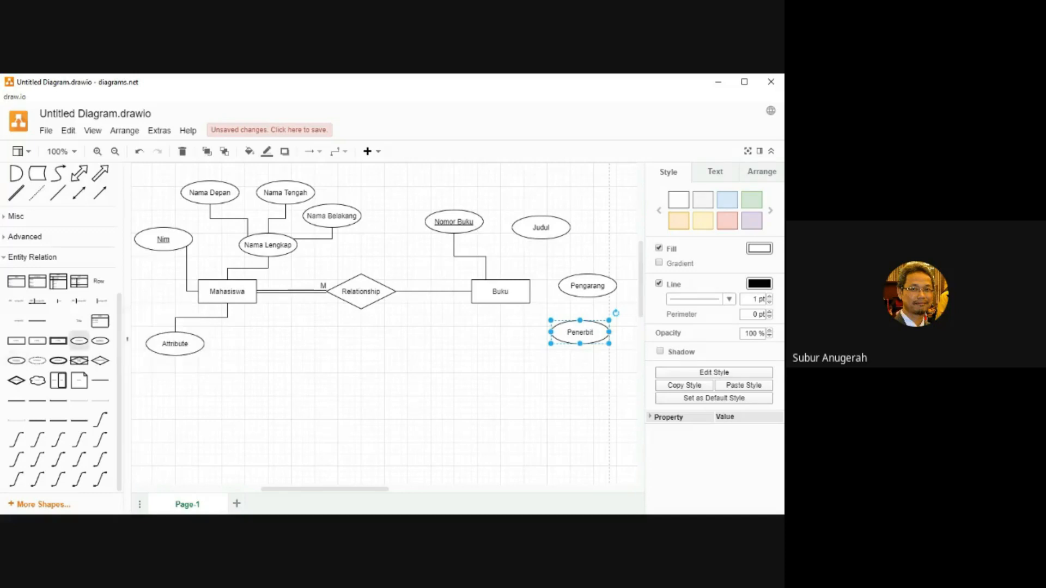
- Add an attribute named Tahun Terbit and place it below the Buku entity, left of Penerbit
{"action": "left_click", "coordinate": [79, 341]}
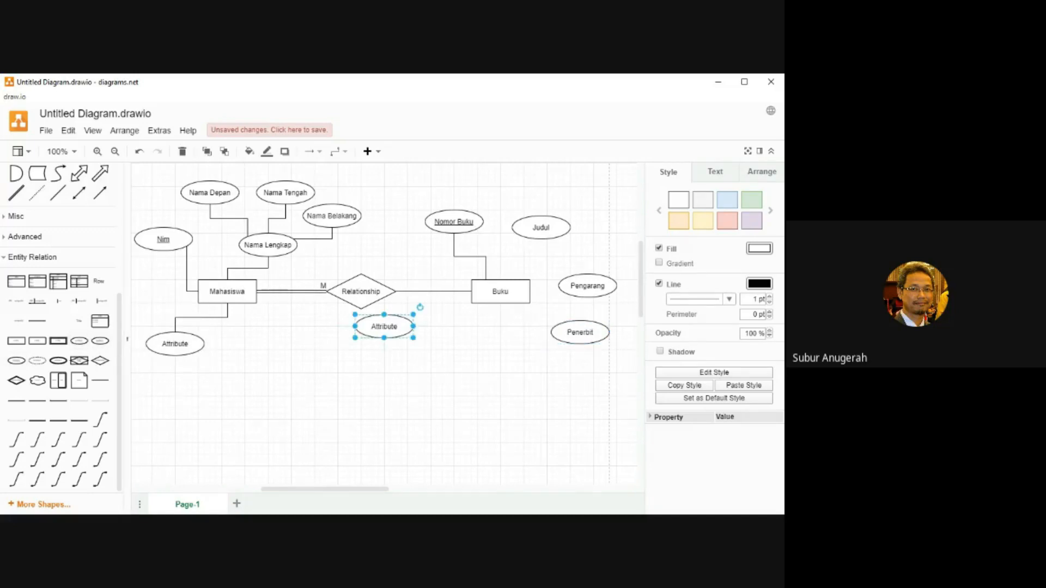
{"action": "double_click", "coordinate": [384, 327]}
{"action": "type", "text": "Tahun "}
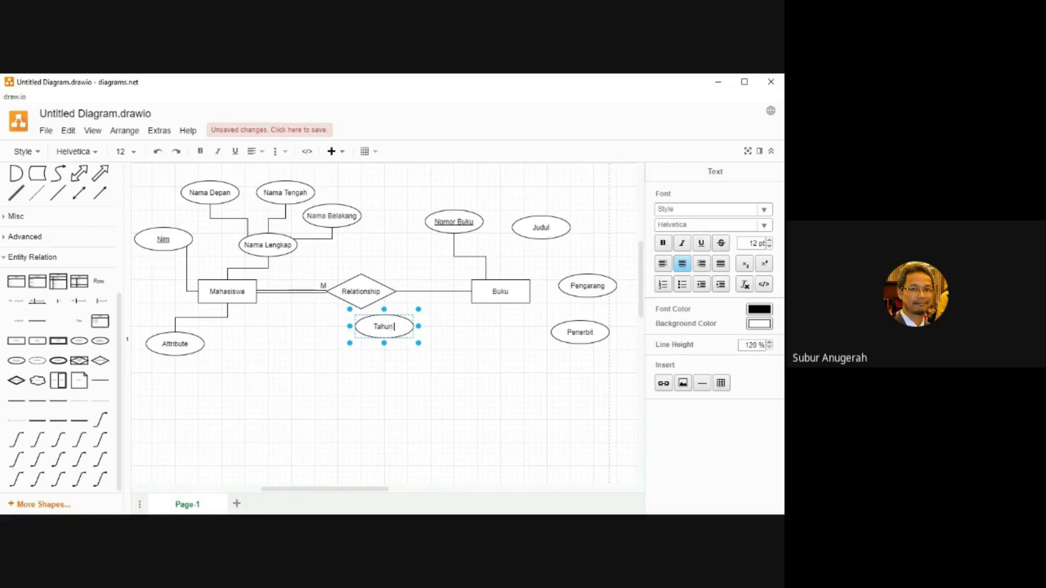
{"action": "type", "text": "Terbit"}
{"action": "left_click", "coordinate": [388, 393]}
{"action": "left_click_drag", "start_coordinate": [384, 327], "coordinate": [489, 344]}
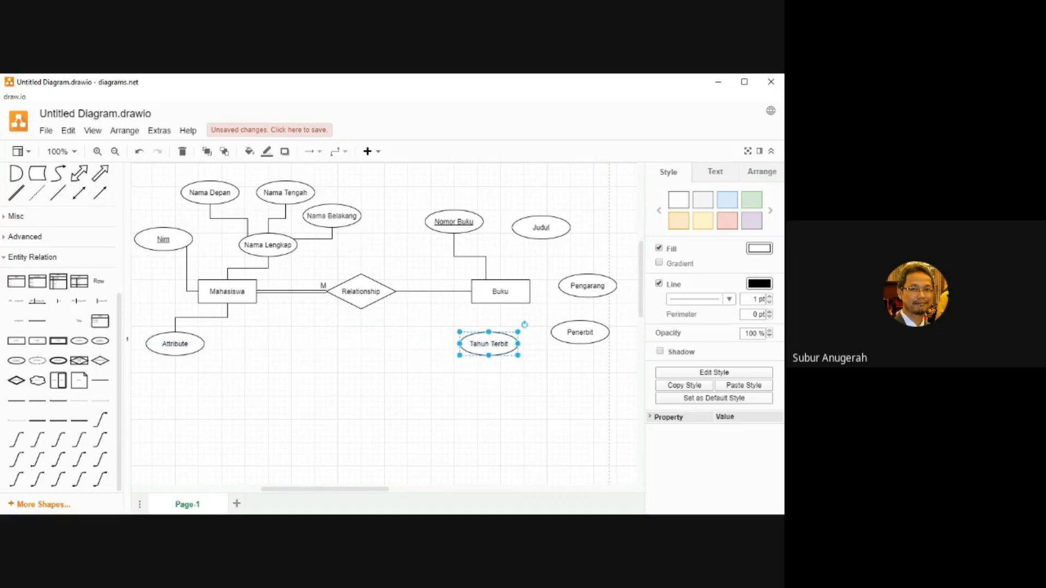
- Add an attribute named Jumlah and place it directly left of Tahun Terbit at the same height
{"action": "left_click", "coordinate": [79, 341]}
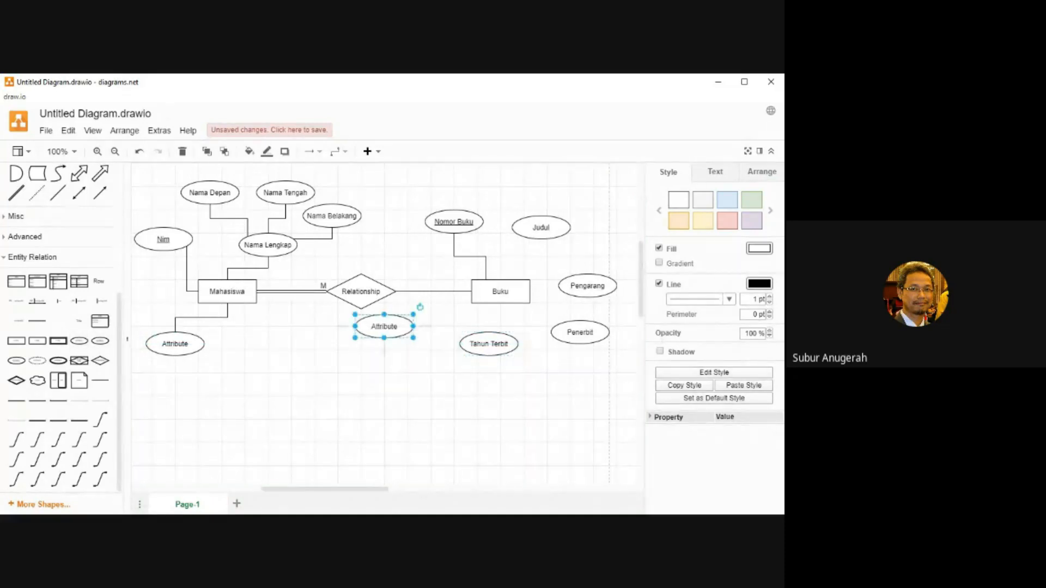
{"action": "double_click", "coordinate": [384, 327]}
{"action": "type", "text": "Jumlah"}
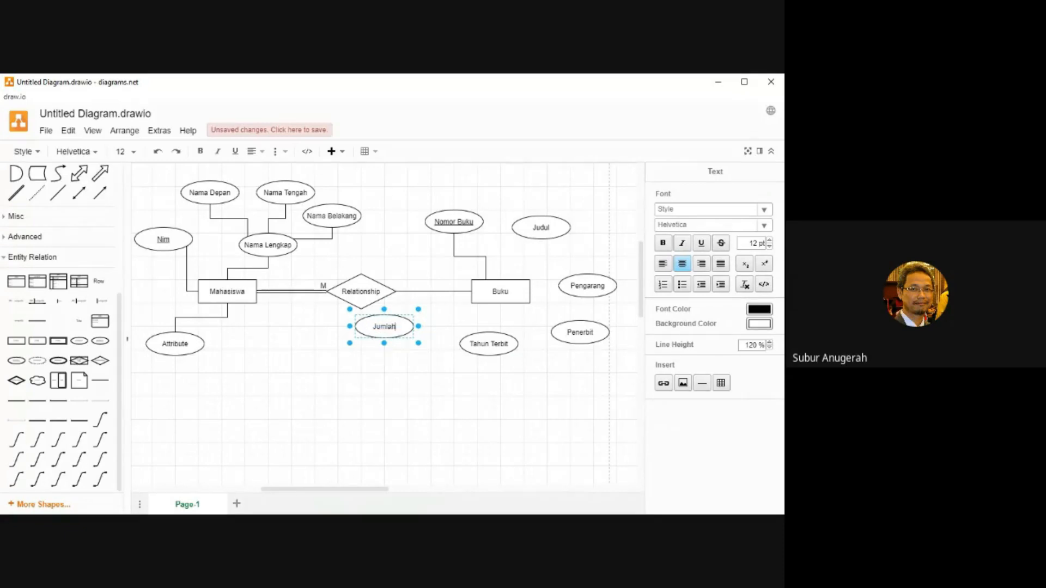
{"action": "left_click", "coordinate": [384, 382]}
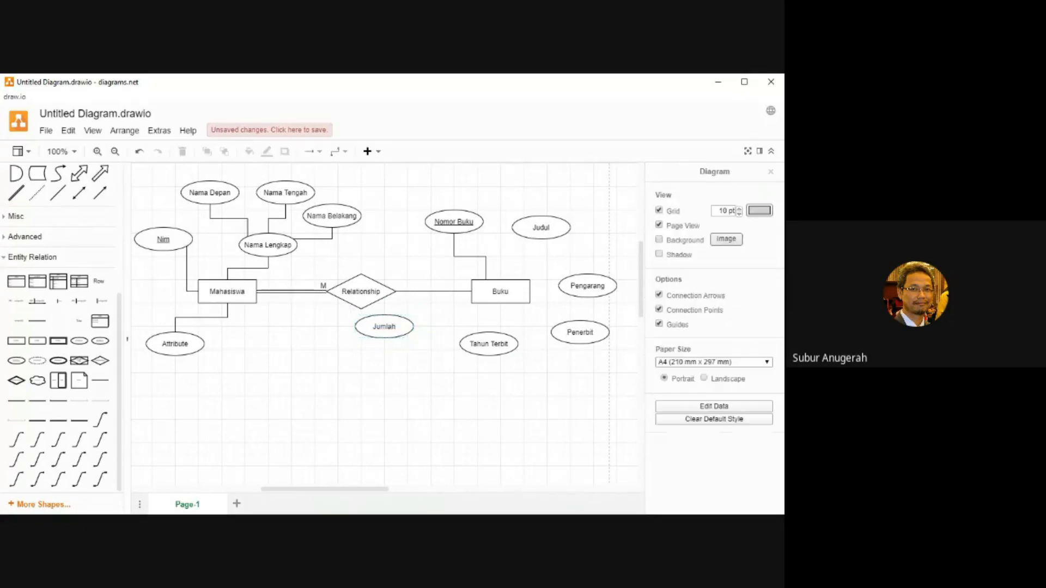
{"action": "left_click_drag", "start_coordinate": [384, 326], "coordinate": [425, 344]}
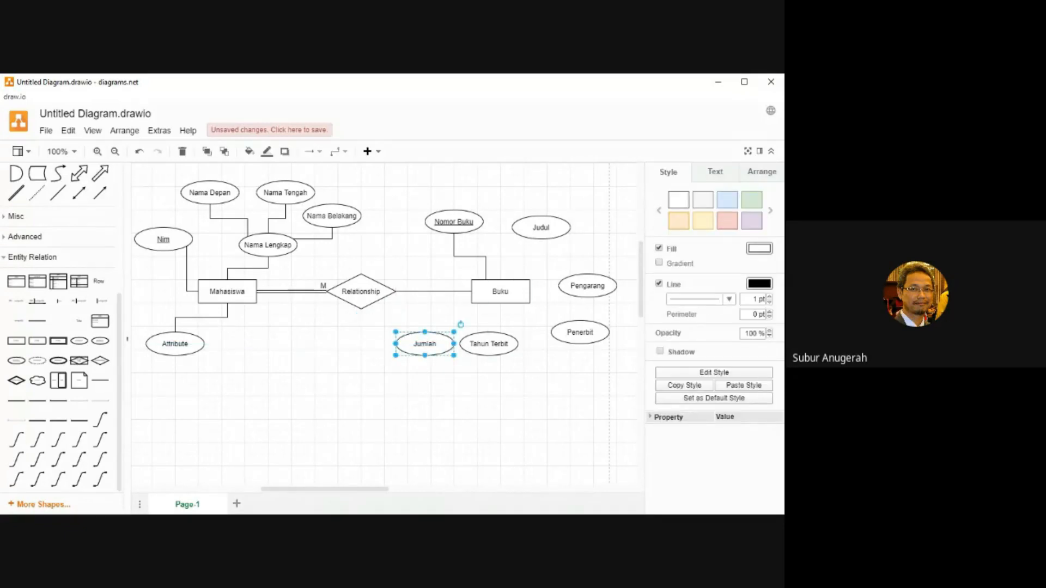
- Connect the Buku entity to its Judul, Pengarang, Penerbit and Tahun Terbit attributes with single lines
{"action": "mouse_move", "coordinate": [500, 267]}
{"action": "left_mouse_down"}
{"action": "mouse_move", "coordinate": [501, 254]}
{"action": "mouse_move", "coordinate": [541, 229]}
{"action": "left_mouse_up"}
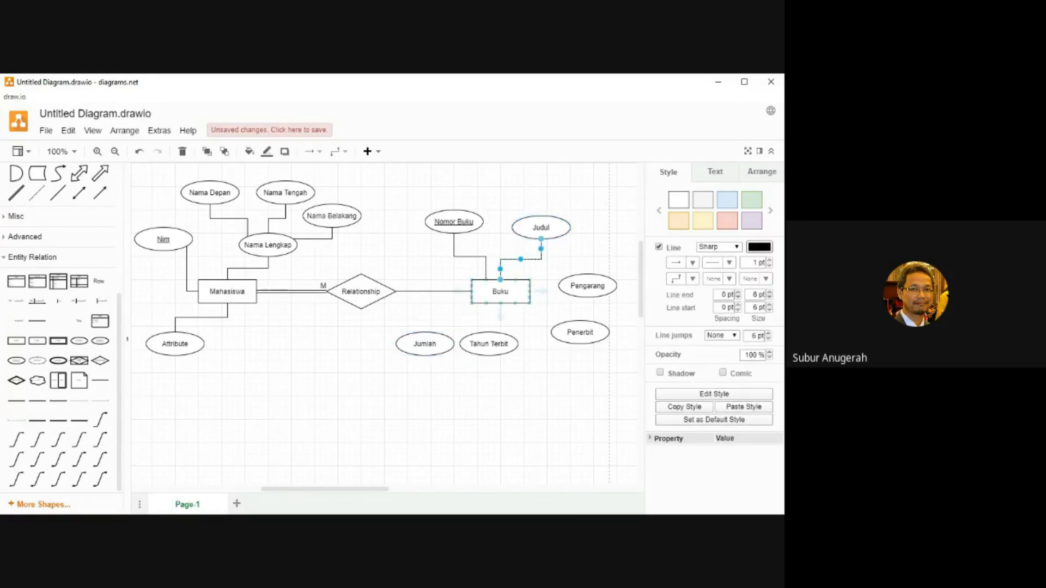
{"action": "left_click_drag", "start_coordinate": [540, 291], "coordinate": [551, 332]}
{"action": "left_click_drag", "start_coordinate": [500, 303], "coordinate": [488, 339]}
- Move the Buku entity slightly upward and narrow it a little from its left edge
{"action": "left_click_drag", "start_coordinate": [496, 294], "coordinate": [497, 282]}
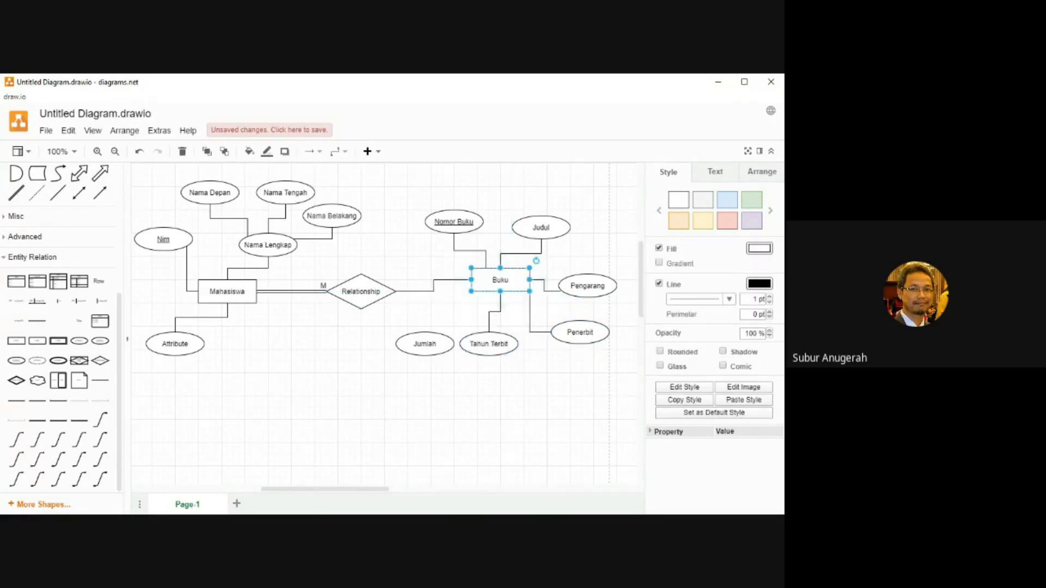
{"action": "left_click", "coordinate": [473, 312]}
{"action": "left_click", "coordinate": [486, 291]}
{"action": "mouse_move", "coordinate": [472, 291]}
{"action": "left_mouse_down"}
{"action": "mouse_move", "coordinate": [460, 308]}
{"action": "mouse_move", "coordinate": [483, 285]}
{"action": "mouse_move", "coordinate": [477, 291]}
{"action": "left_mouse_up"}
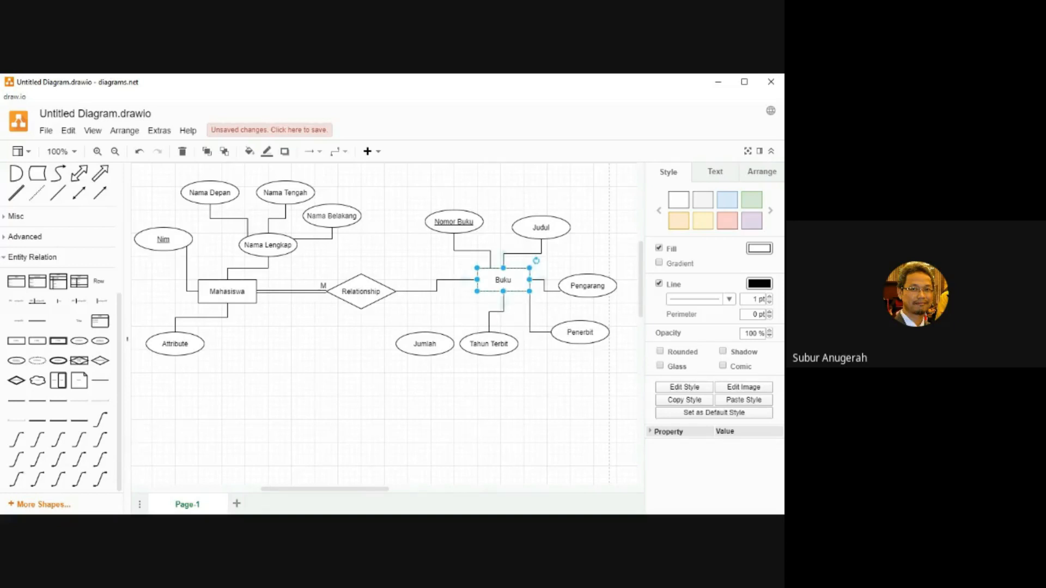
- Connect Buku to the Jumlah attribute and reroute the connector so it leaves from Buku's lower-left corner
{"action": "left_click_drag", "start_coordinate": [466, 279], "coordinate": [424, 343]}
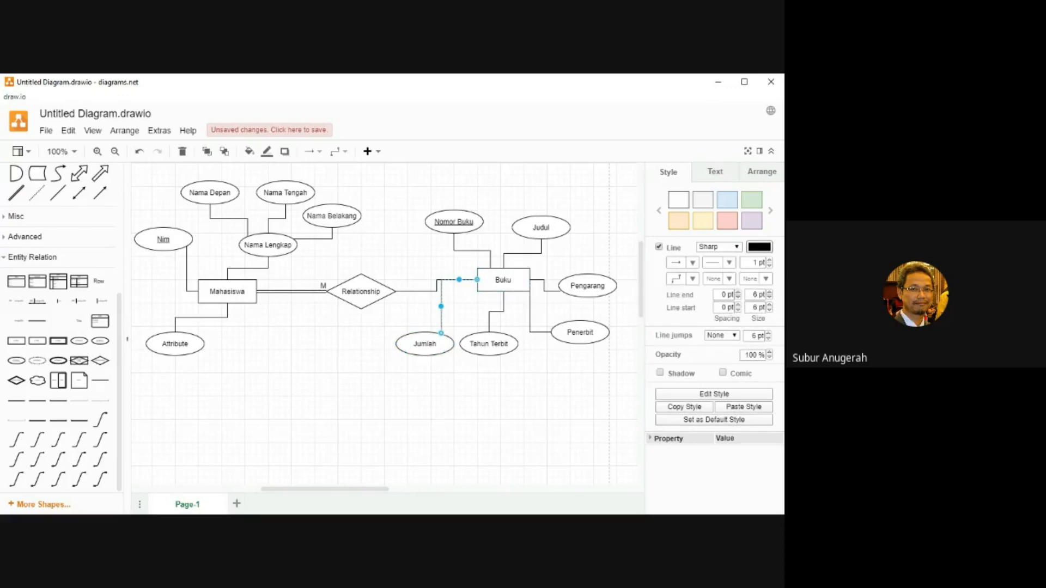
{"action": "left_click_drag", "start_coordinate": [441, 306], "coordinate": [441, 292]}
{"action": "key", "text": "Escape"}
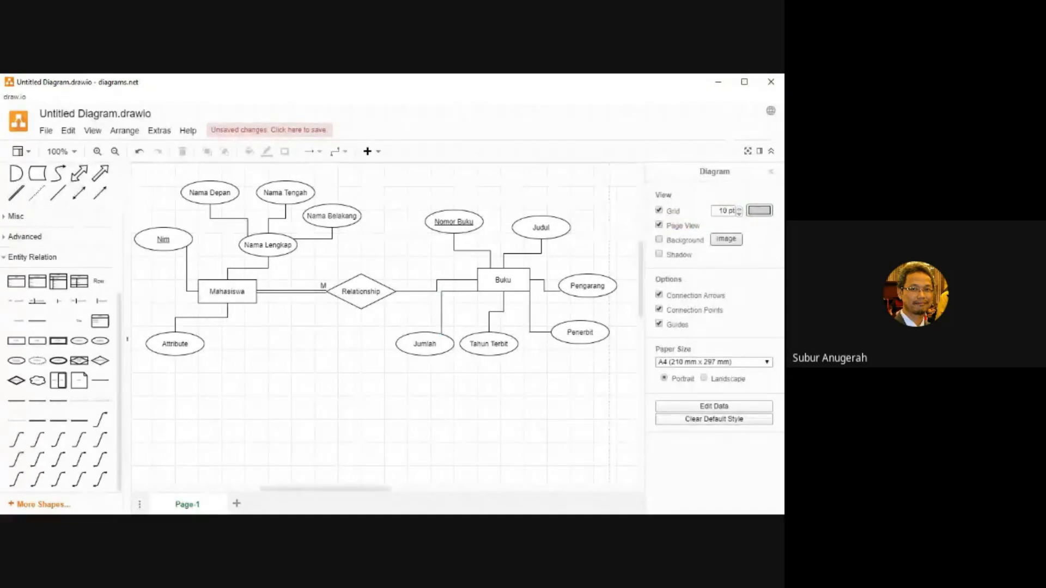
- Rename the diagram page to ERD
{"action": "double_click", "coordinate": [188, 504]}
{"action": "type", "text": "ERD"}
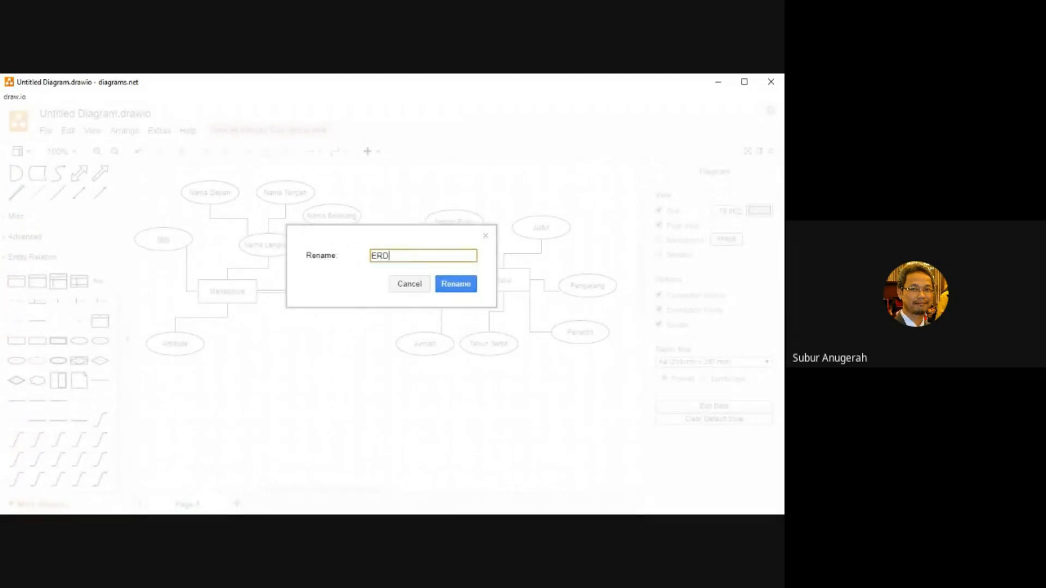
{"action": "key", "text": "Return"}
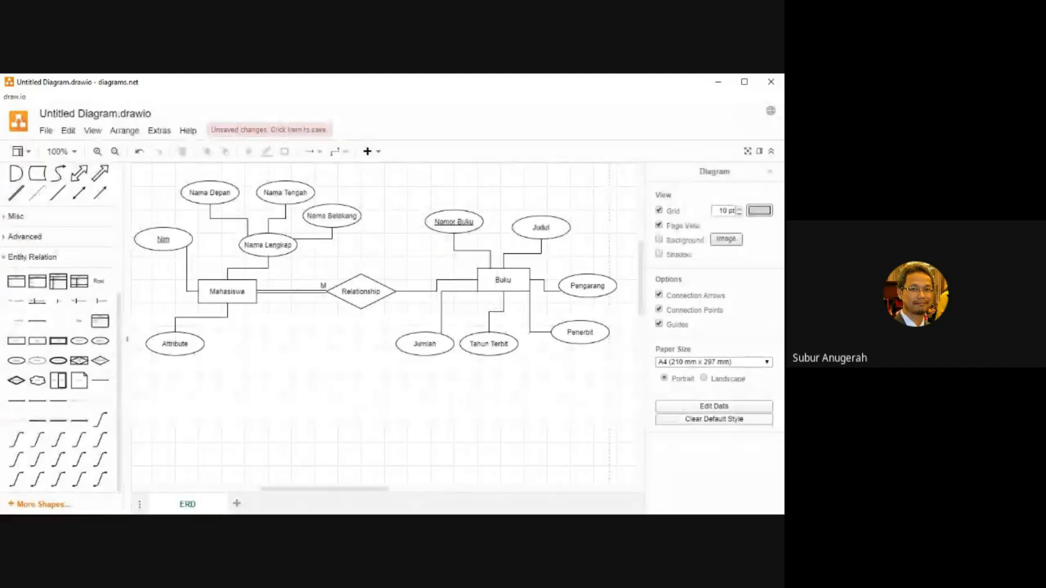
- Export the ERD page as a JPEG image at 100% zoom with border width 0
{"action": "scroll", "coordinate": [384, 322], "scroll_direction": "right", "scroll_amount": 3}
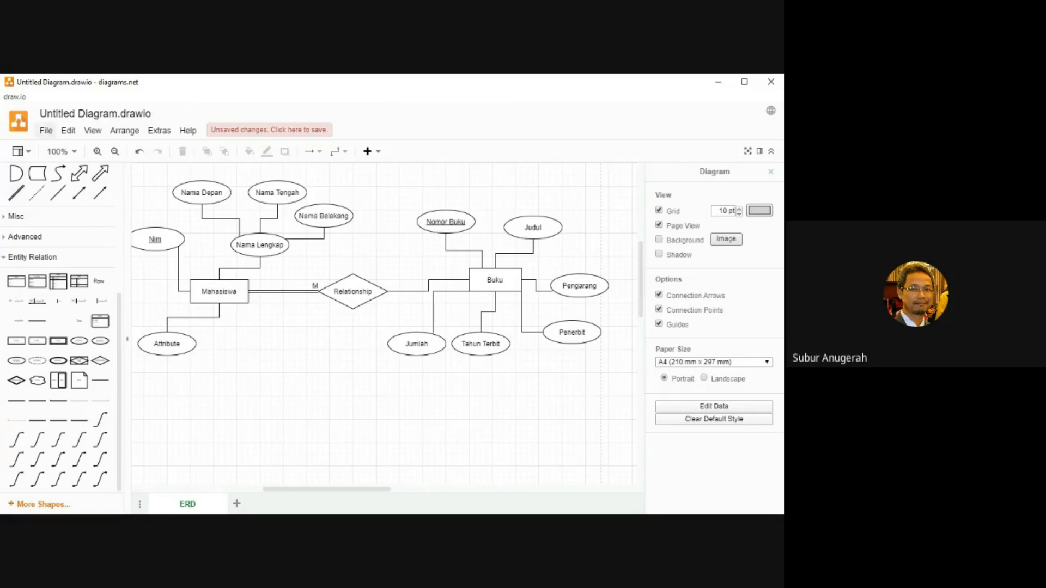
{"action": "left_click", "coordinate": [46, 131]}
{"action": "mouse_move", "coordinate": [70, 277]}
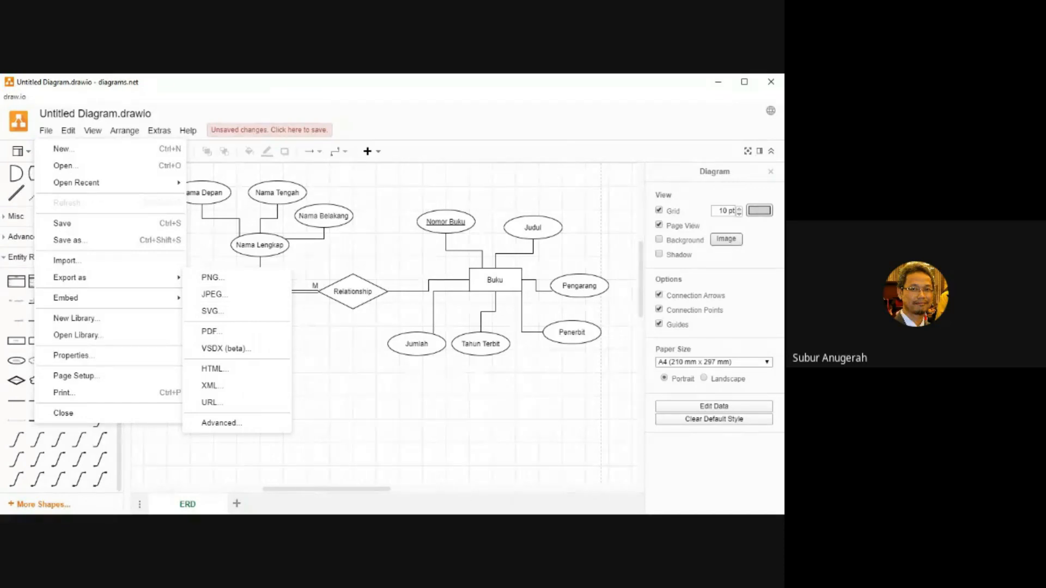
{"action": "key", "text": "Escape"}
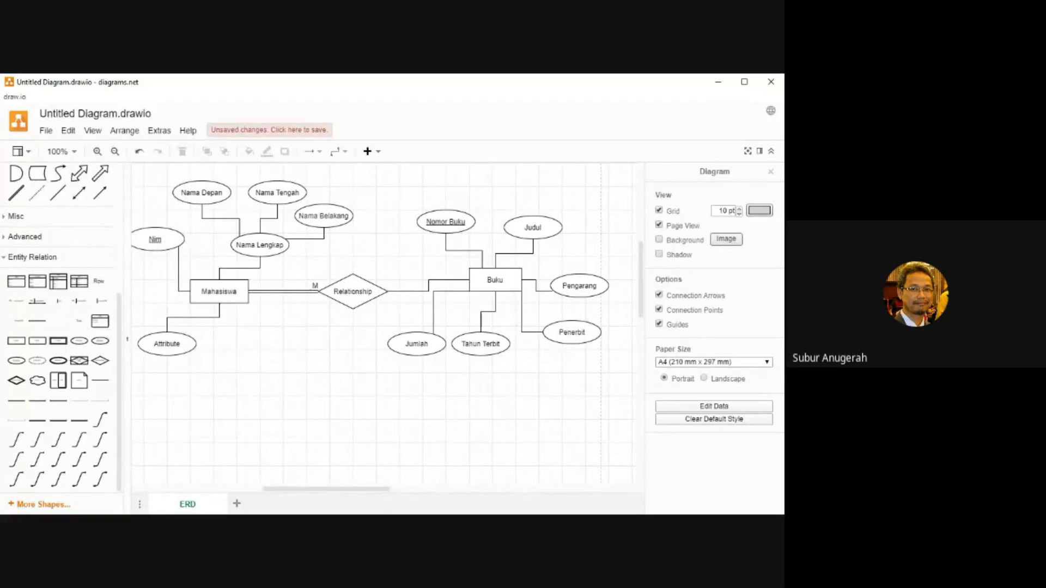
{"action": "left_click", "coordinate": [46, 130]}
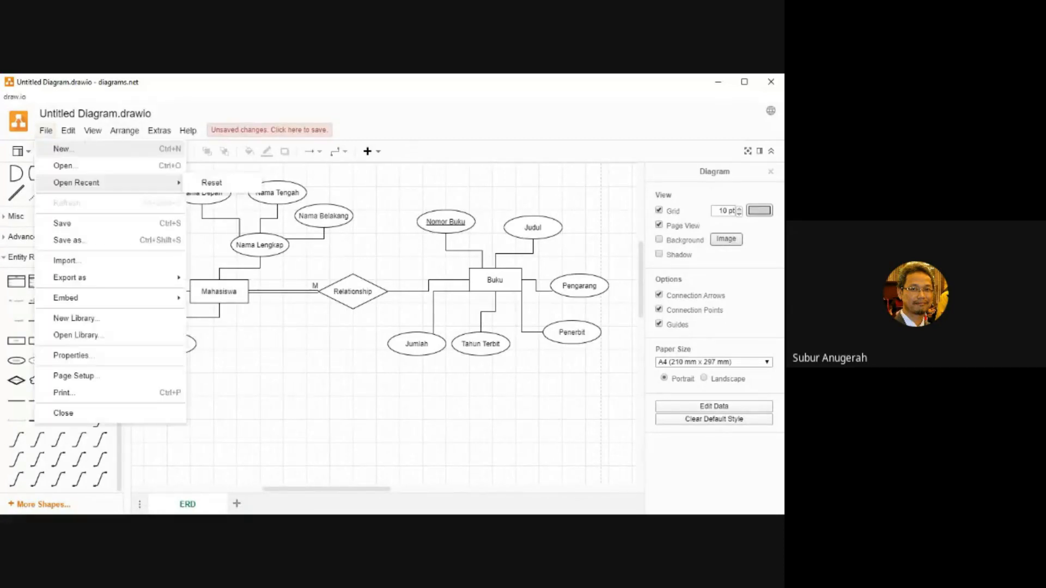
{"action": "left_click", "coordinate": [212, 294]}
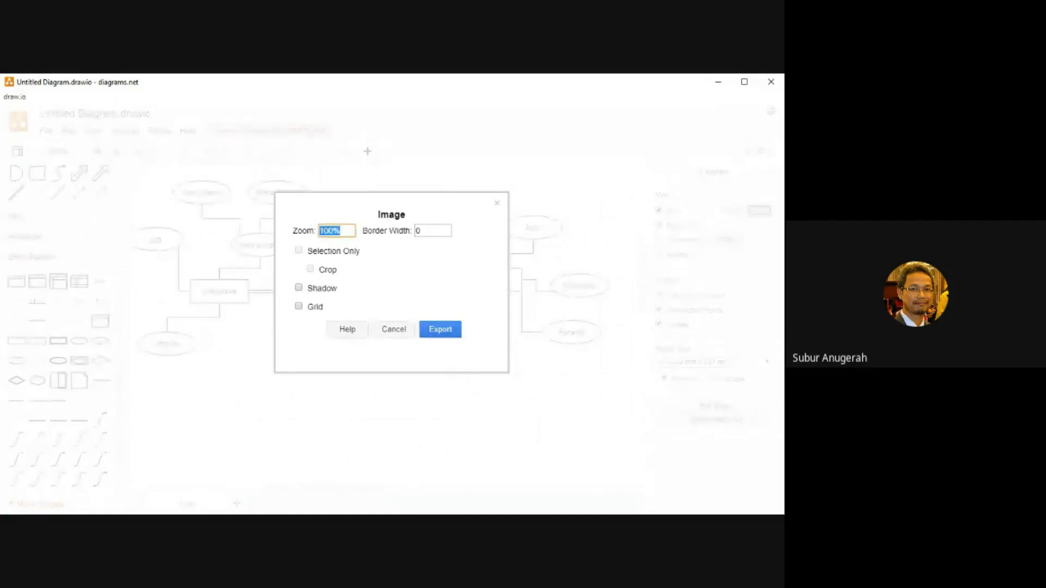
{"action": "key", "text": "Return"}
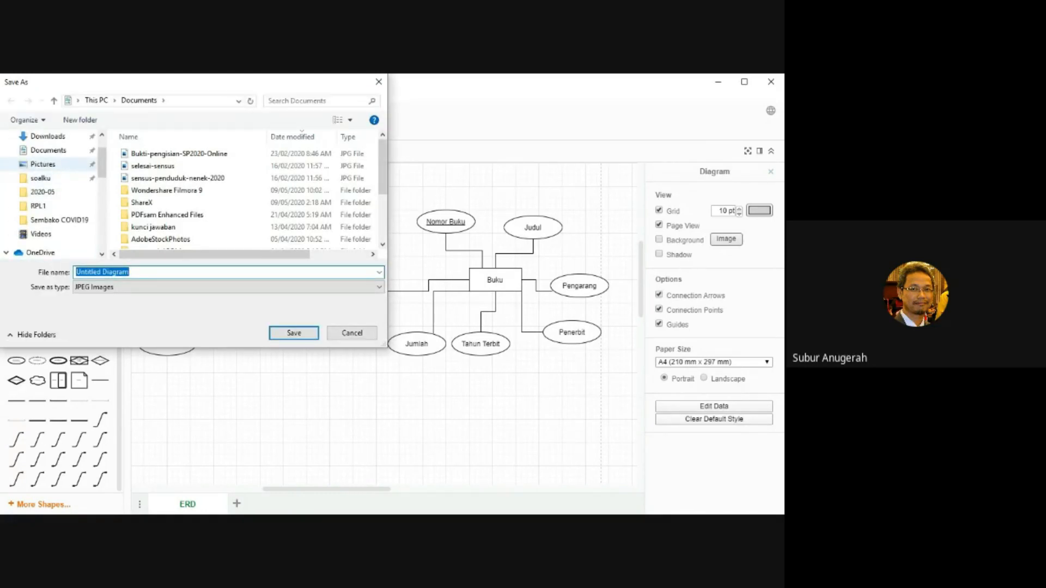
- Save the exported JPEG in the Pictures folder under the name "ERD - peminjaman buku"
{"action": "left_click", "coordinate": [43, 164]}
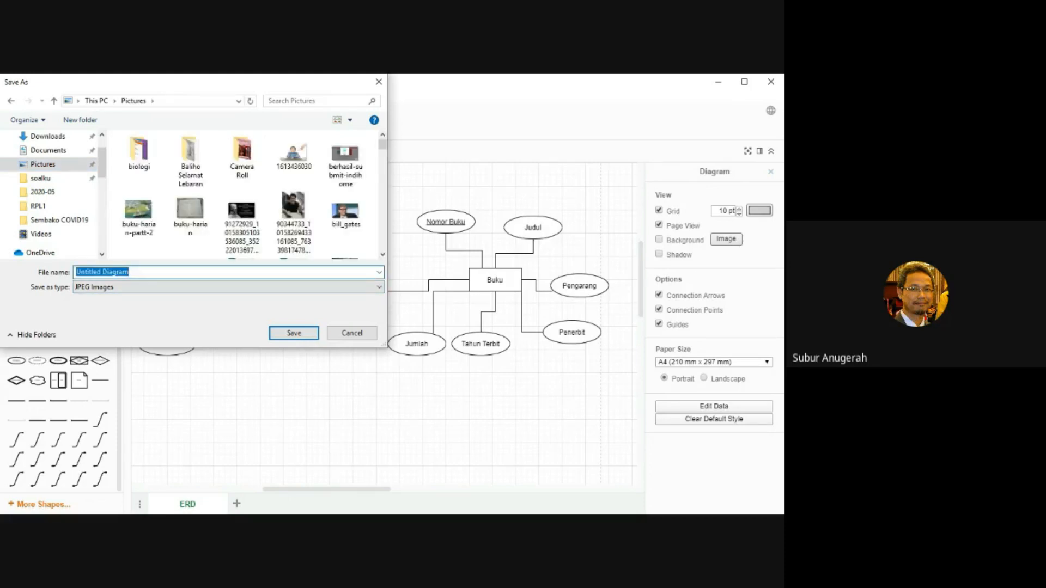
{"action": "type", "text": "ERD - peminjaman buku"}
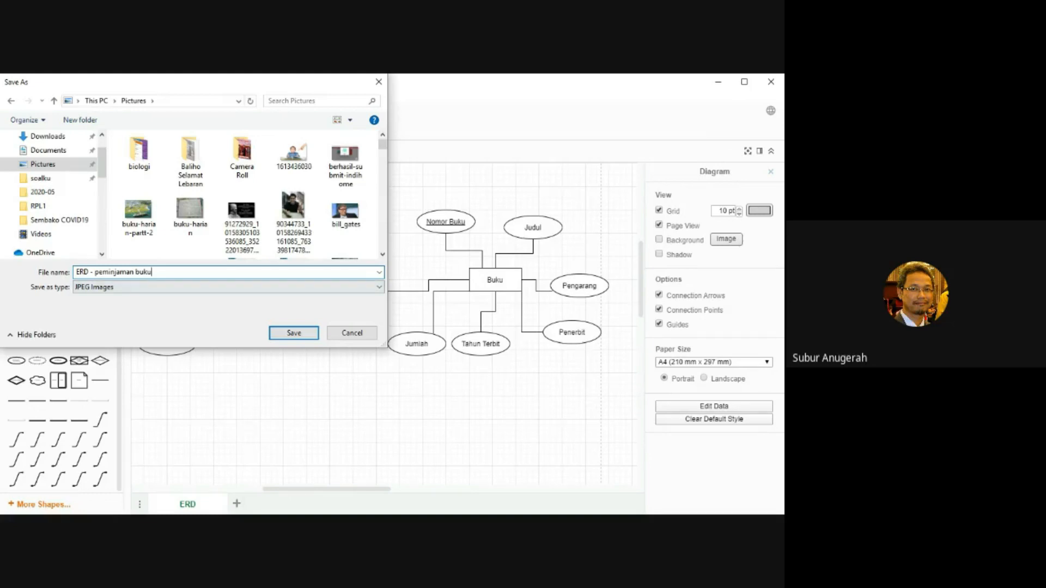
{"action": "key", "text": "ctrl+a"}
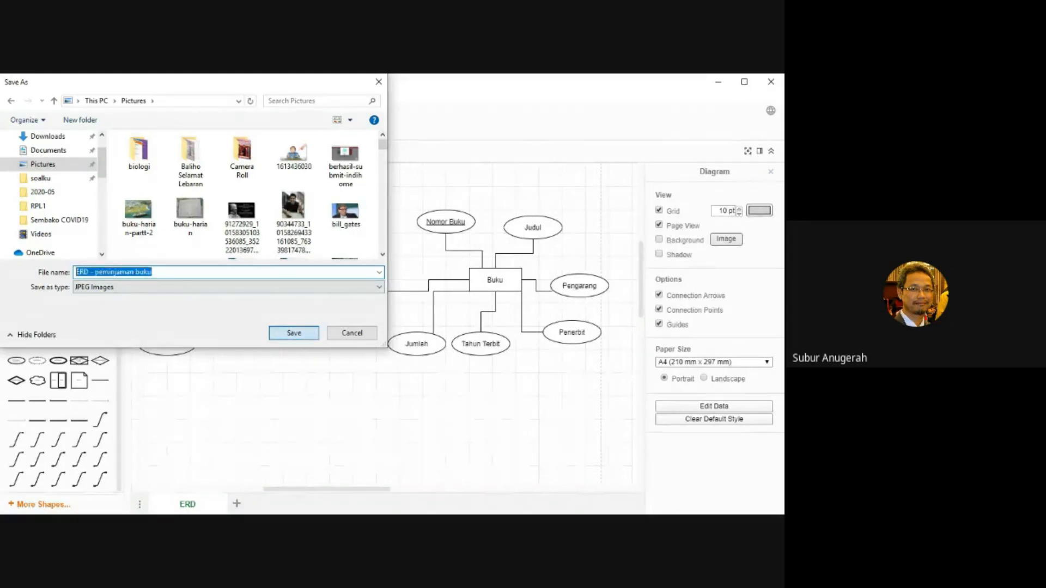
{"action": "key", "text": "Return"}
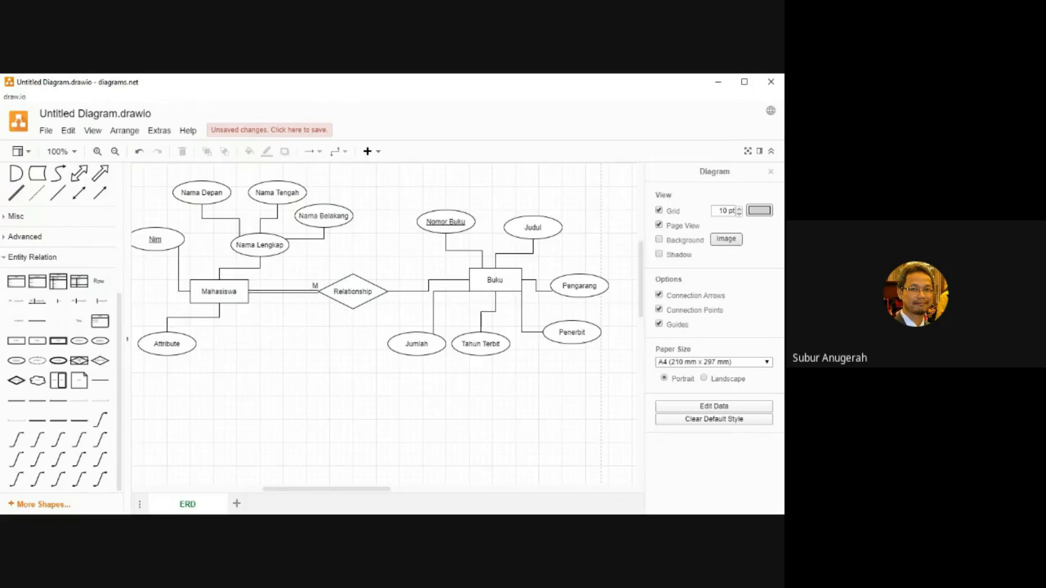
- Shift the Mahasiswa entity and its Nim attribute slightly to the right on the ERD page
{"action": "scroll", "coordinate": [384, 327], "scroll_direction": "up", "scroll_amount": 2}
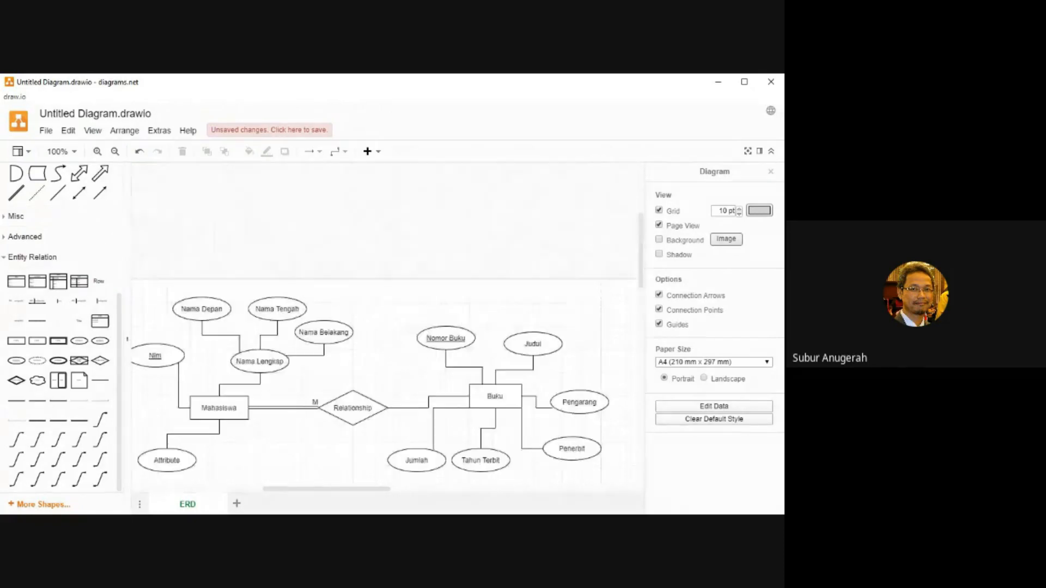
{"action": "scroll", "coordinate": [384, 327], "scroll_direction": "down", "scroll_amount": 1}
{"action": "scroll", "coordinate": [384, 327], "scroll_direction": "down", "scroll_amount": 2}
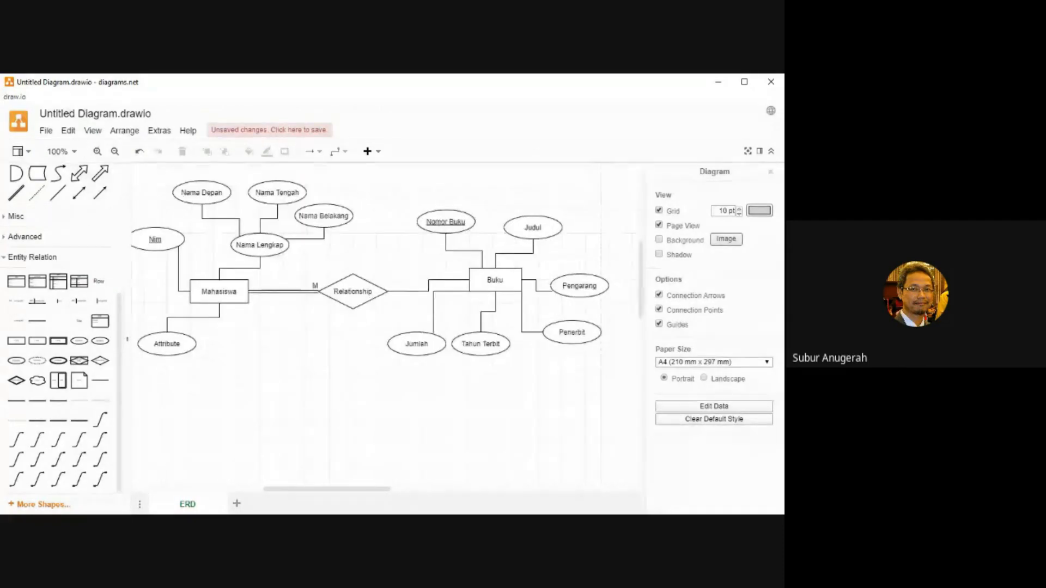
{"action": "left_click_drag", "start_coordinate": [219, 291], "coordinate": [242, 291]}
{"action": "left_click_drag", "start_coordinate": [155, 240], "coordinate": [167, 239]}
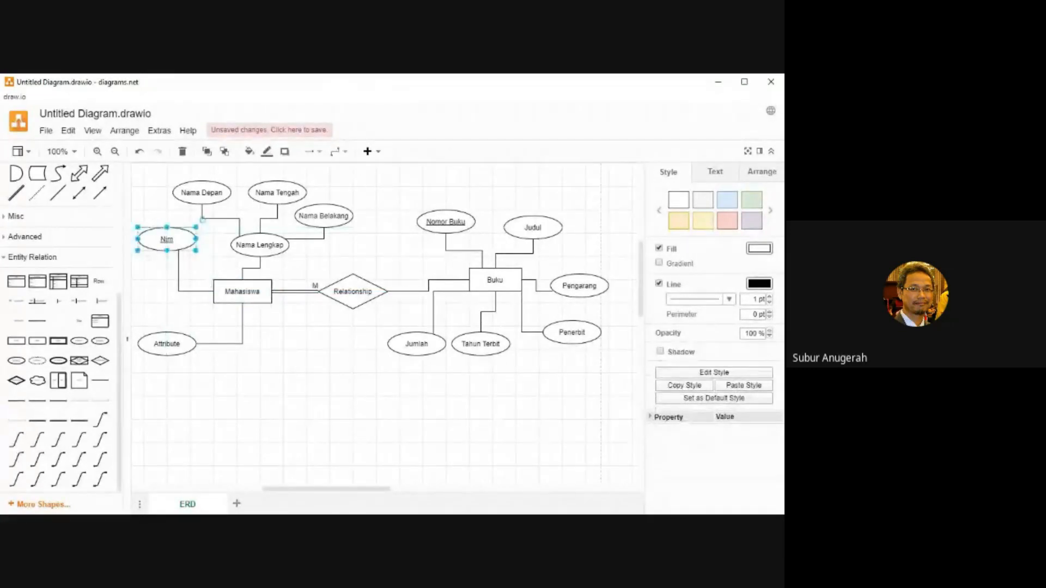
{"action": "left_click", "coordinate": [205, 267]}
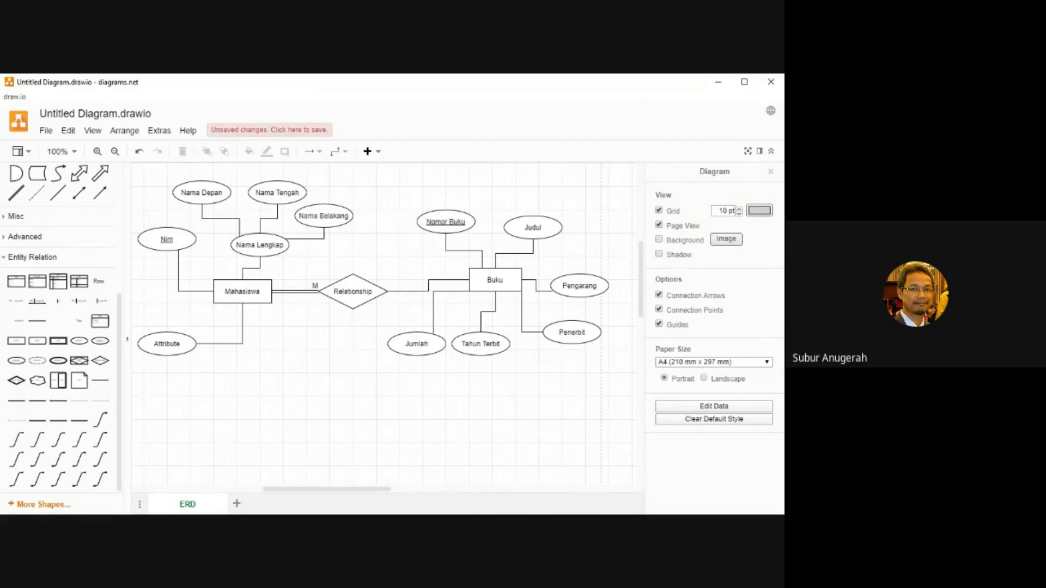
{"action": "left_click_drag", "start_coordinate": [242, 337], "coordinate": [236, 338]}
{"action": "left_click", "coordinate": [267, 354]}
- Add a second diagram page and name it Conceptual
{"action": "left_click", "coordinate": [237, 503]}
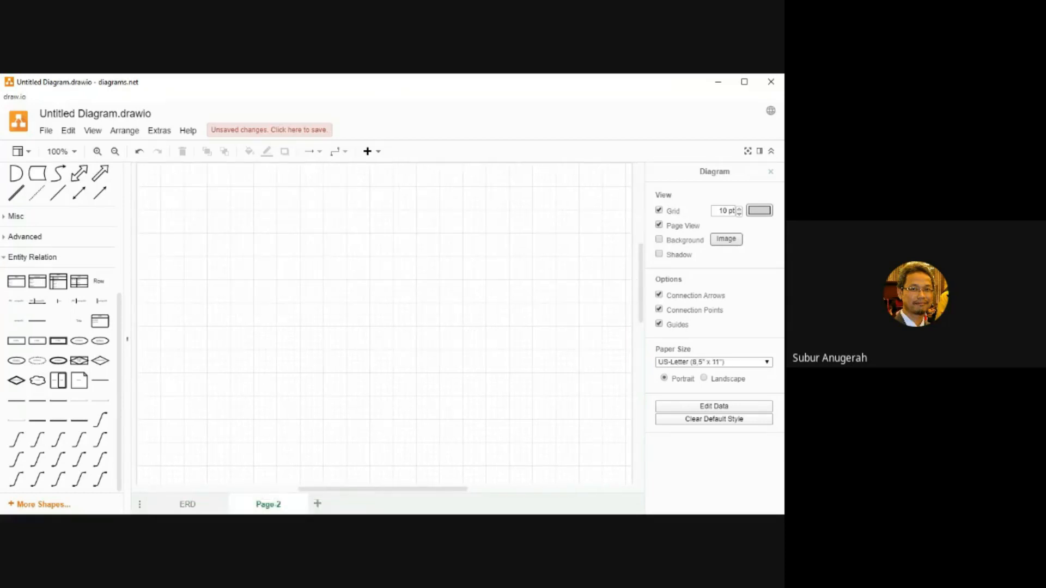
{"action": "double_click", "coordinate": [268, 504]}
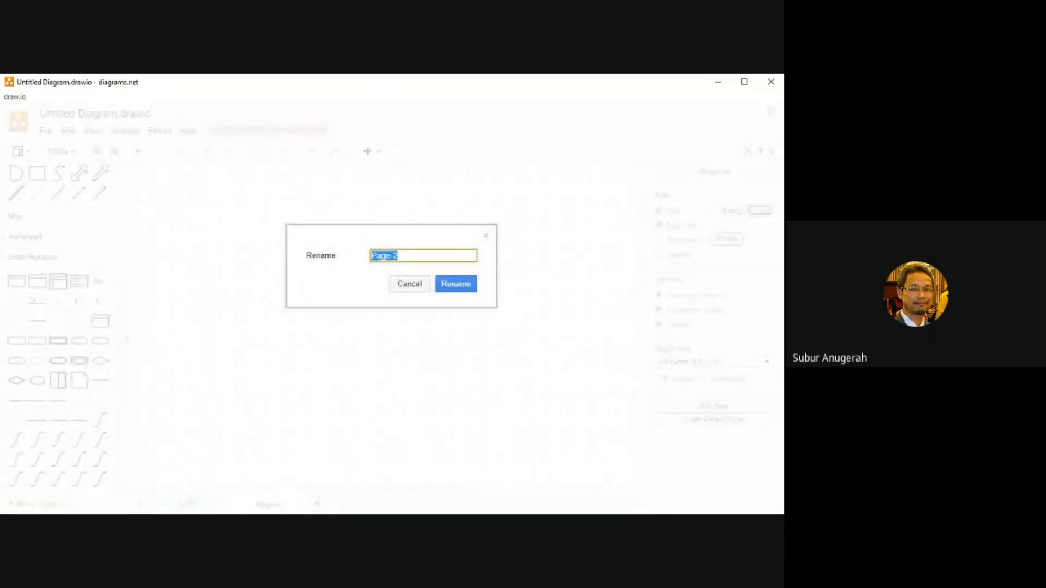
{"action": "type", "text": "Conceptual"}
{"action": "key", "text": "Return"}
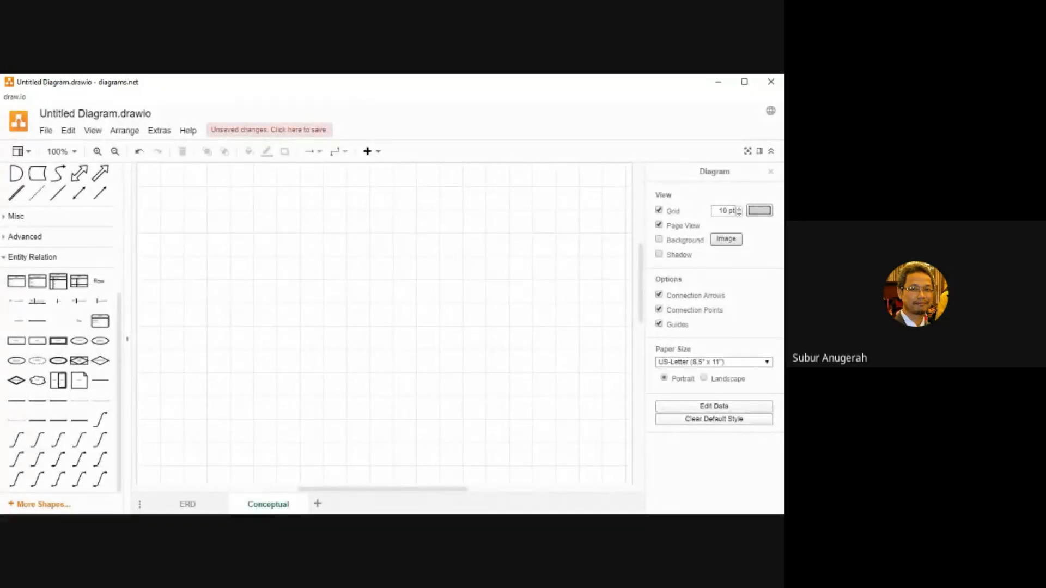
- Place a rounded entity box with an attribute list on the Conceptual page and title it Mahasiswa
{"action": "mouse_move", "coordinate": [100, 321]}
{"action": "left_click", "coordinate": [99, 321]}
{"action": "left_click_drag", "start_coordinate": [404, 309], "coordinate": [363, 285]}
{"action": "key", "text": "ctrl+z"}
{"action": "left_click_drag", "start_coordinate": [381, 326], "coordinate": [254, 286]}
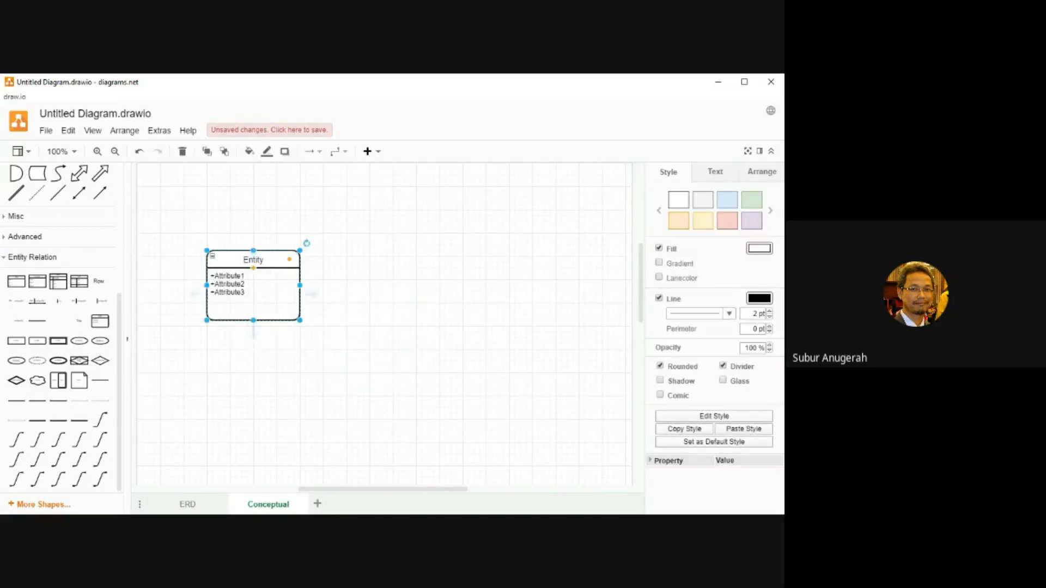
{"action": "double_click", "coordinate": [254, 260]}
{"action": "type", "text": "Maha"}
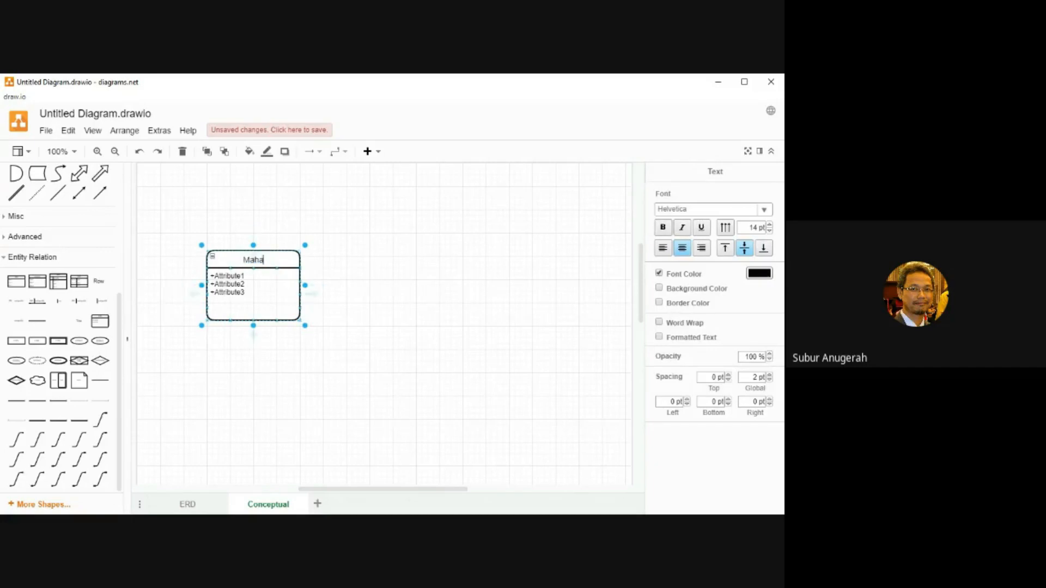
{"action": "type", "text": "siswa"}
{"action": "left_click", "coordinate": [371, 294]}
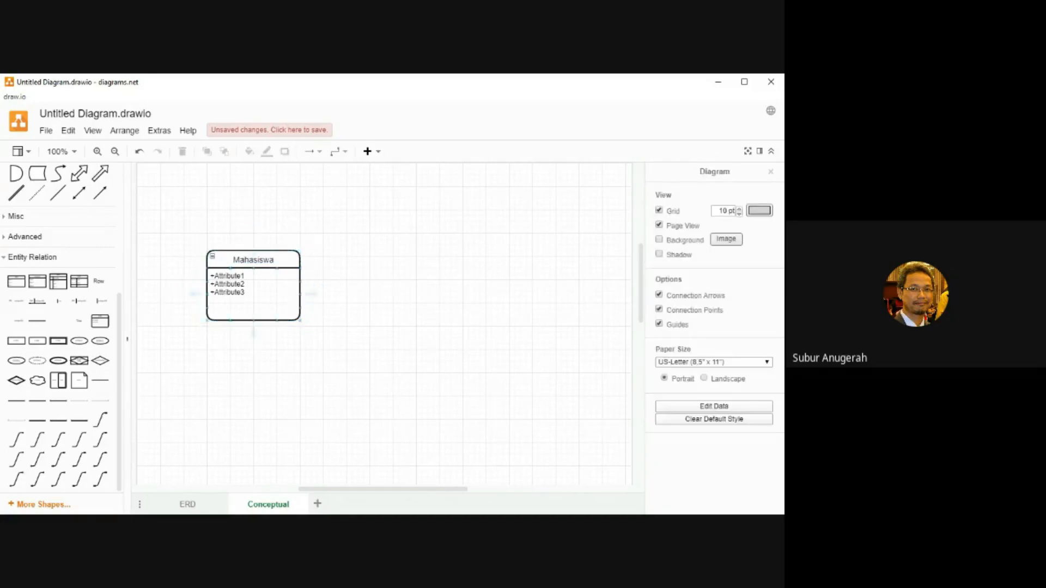
- Clear the placeholder attributes from the Mahasiswa box and shrink it from its lower-right corner
{"action": "double_click", "coordinate": [229, 285]}
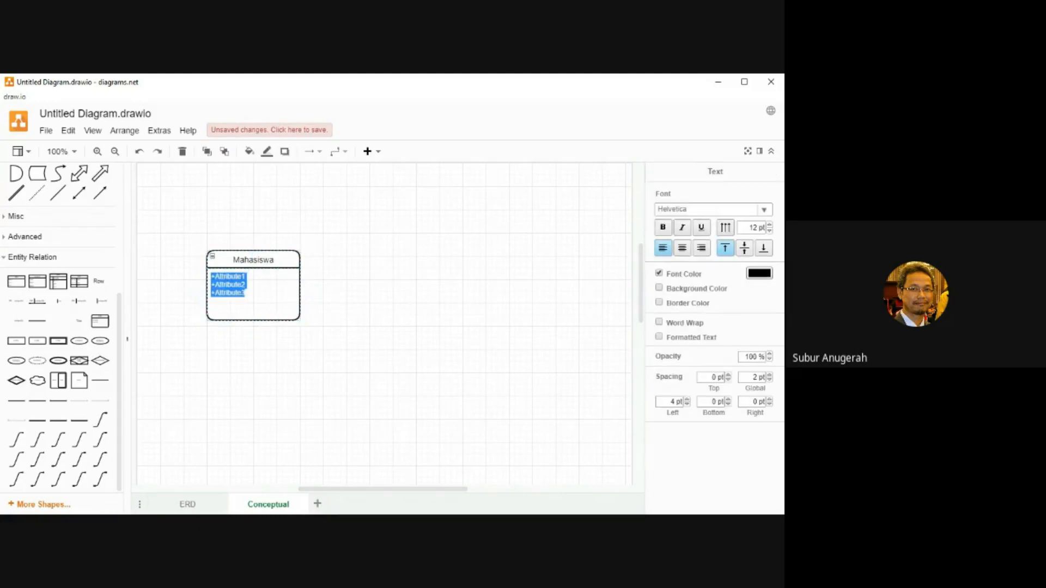
{"action": "key", "text": "Delete"}
{"action": "left_click", "coordinate": [254, 332]}
{"action": "left_click", "coordinate": [253, 297]}
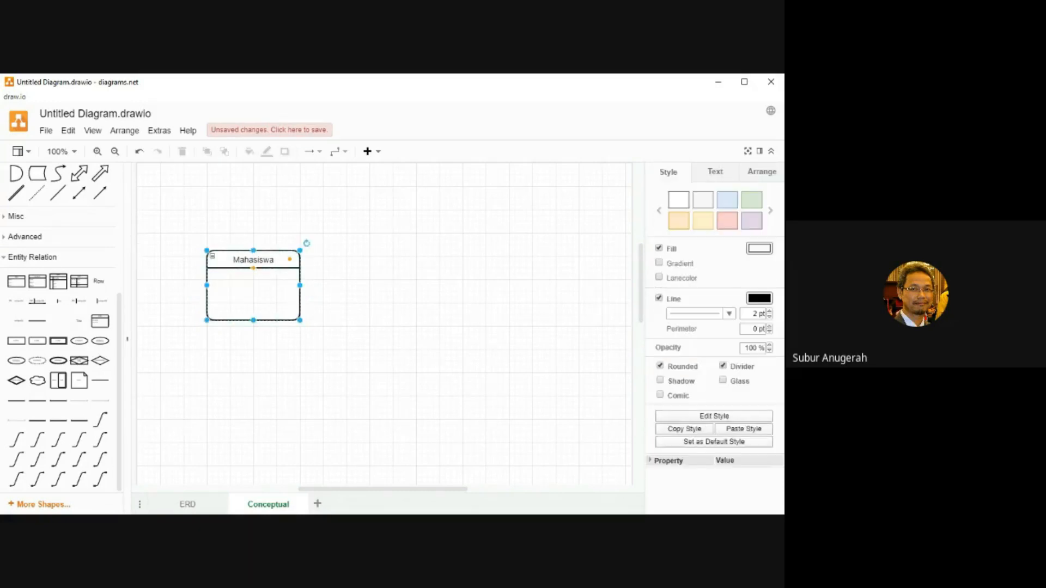
{"action": "left_click_drag", "start_coordinate": [300, 320], "coordinate": [277, 308]}
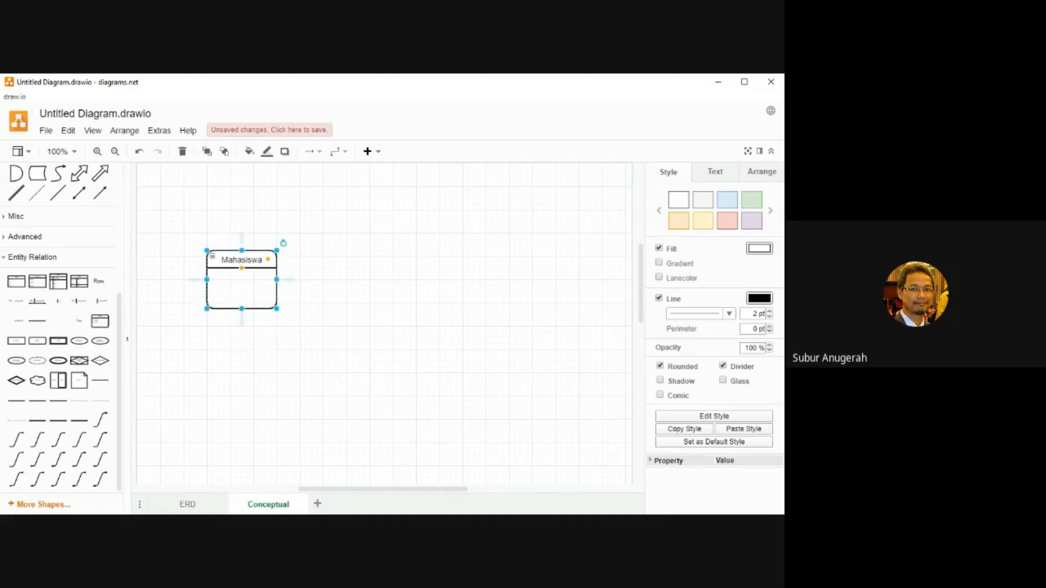
{"action": "left_click", "coordinate": [320, 339]}
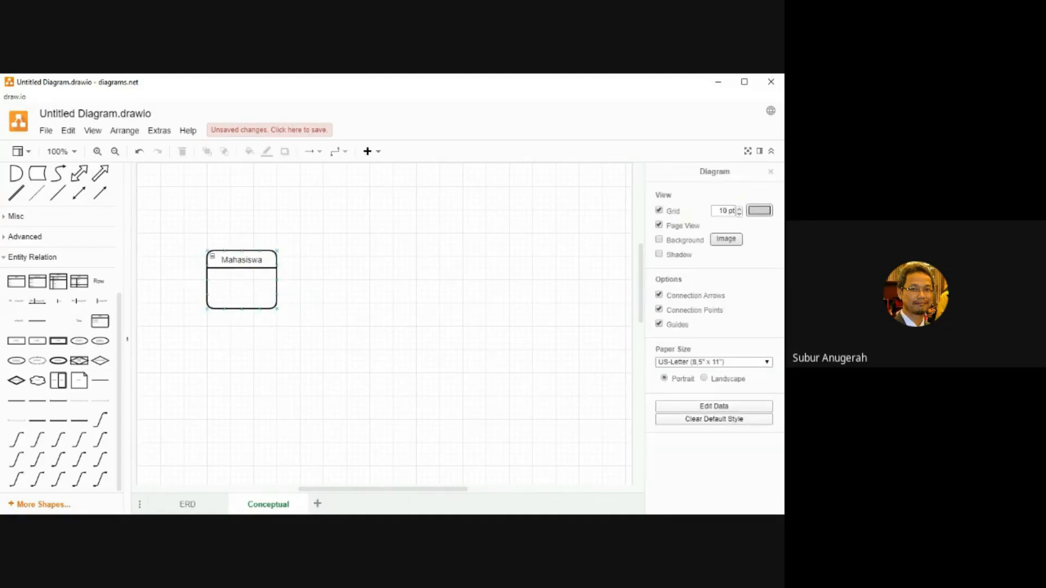
- Make two copies of the Mahasiswa box and arrange them diagonally down to the right of the original
{"action": "left_click", "coordinate": [241, 261]}
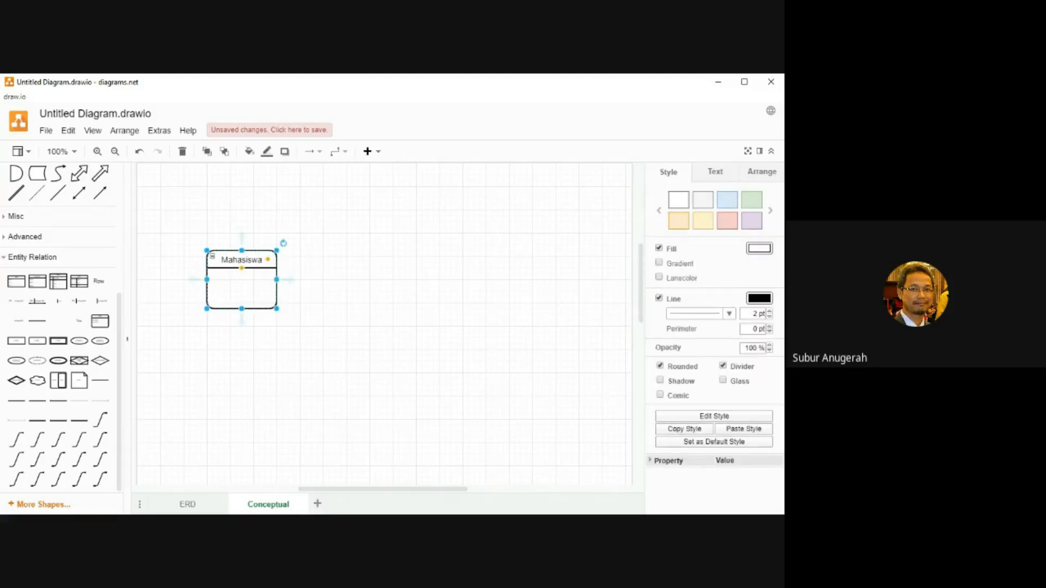
{"action": "key", "text": "ctrl+d"}
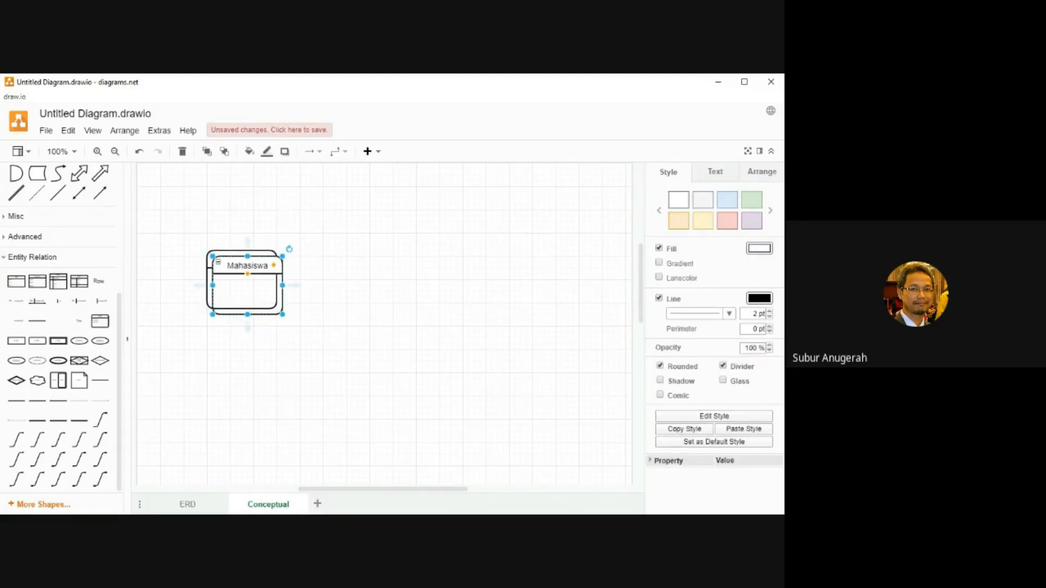
{"action": "key", "text": "ctrl+v"}
{"action": "left_click_drag", "start_coordinate": [253, 272], "coordinate": [463, 353]}
{"action": "left_click_drag", "start_coordinate": [248, 265], "coordinate": [364, 312]}
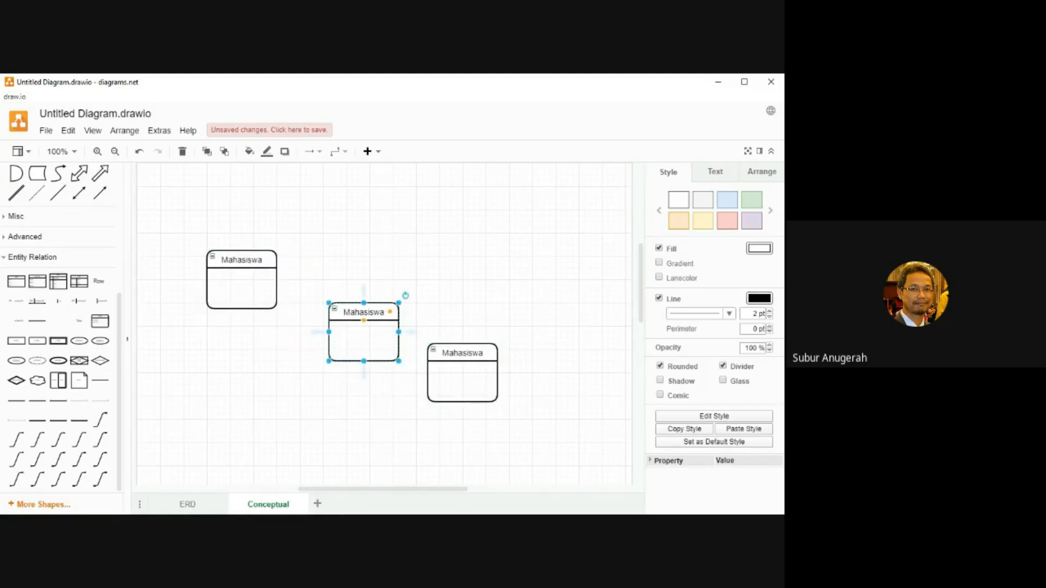
- Retitle the middle copy Meminjam and the lowest copy Buku
{"action": "double_click", "coordinate": [363, 313]}
{"action": "type", "text": "Meminjam"}
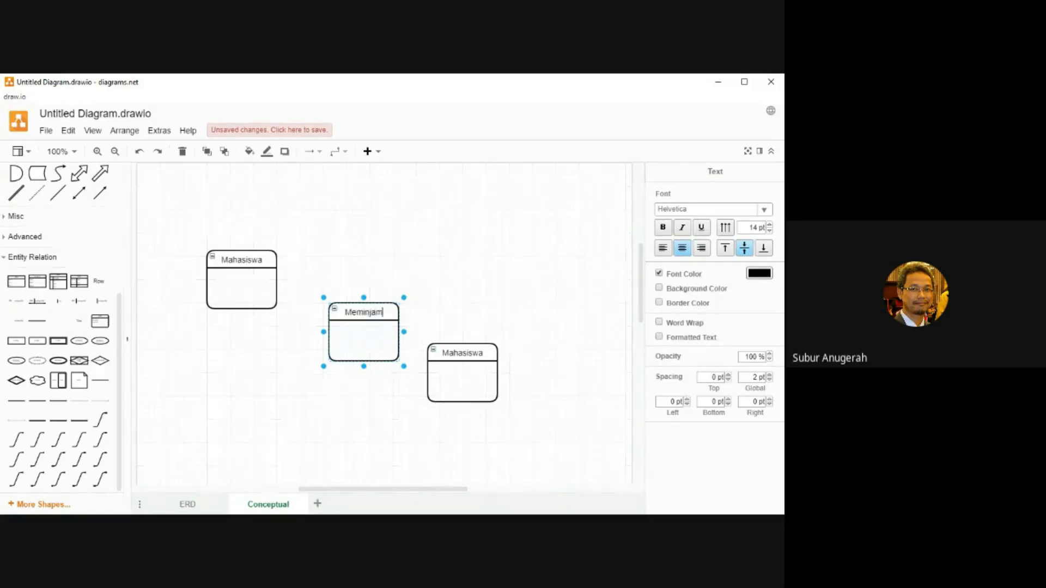
{"action": "left_click", "coordinate": [450, 301]}
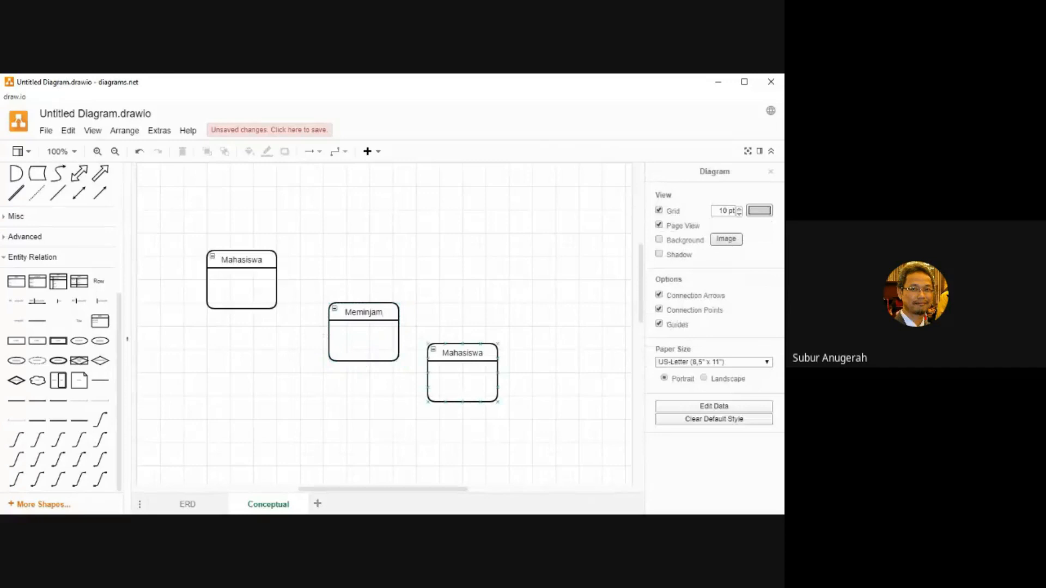
{"action": "double_click", "coordinate": [463, 353]}
{"action": "type", "text": "Buku"}
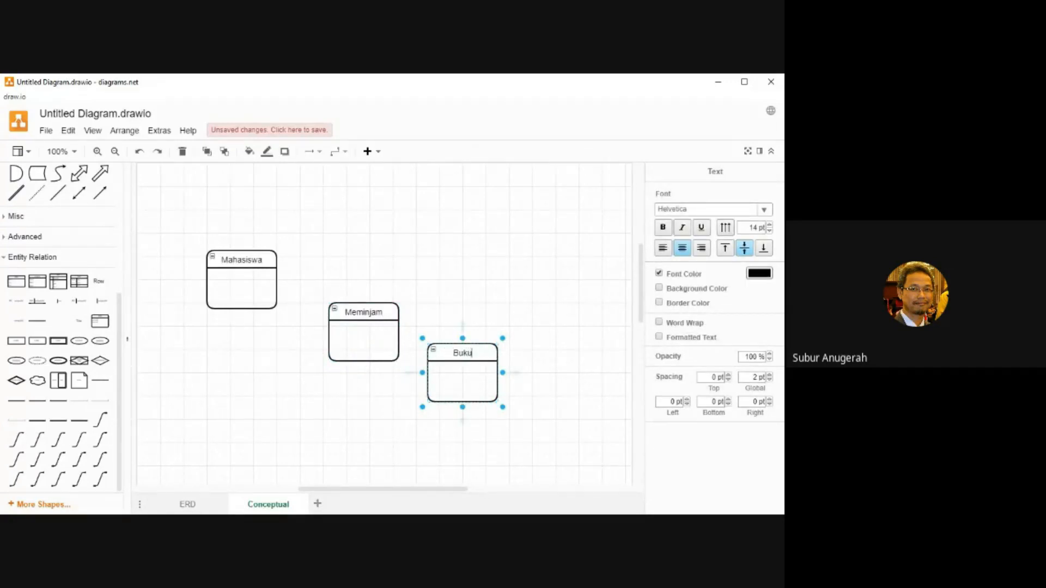
{"action": "left_click", "coordinate": [458, 300]}
- Connect Meminjam to Mahasiswa and Buku with plain lines, and move Meminjam slightly up and to the left
{"action": "left_click_drag", "start_coordinate": [463, 344], "coordinate": [347, 257]}
{"action": "left_click_drag", "start_coordinate": [295, 263], "coordinate": [277, 265]}
{"action": "left_click", "coordinate": [327, 240]}
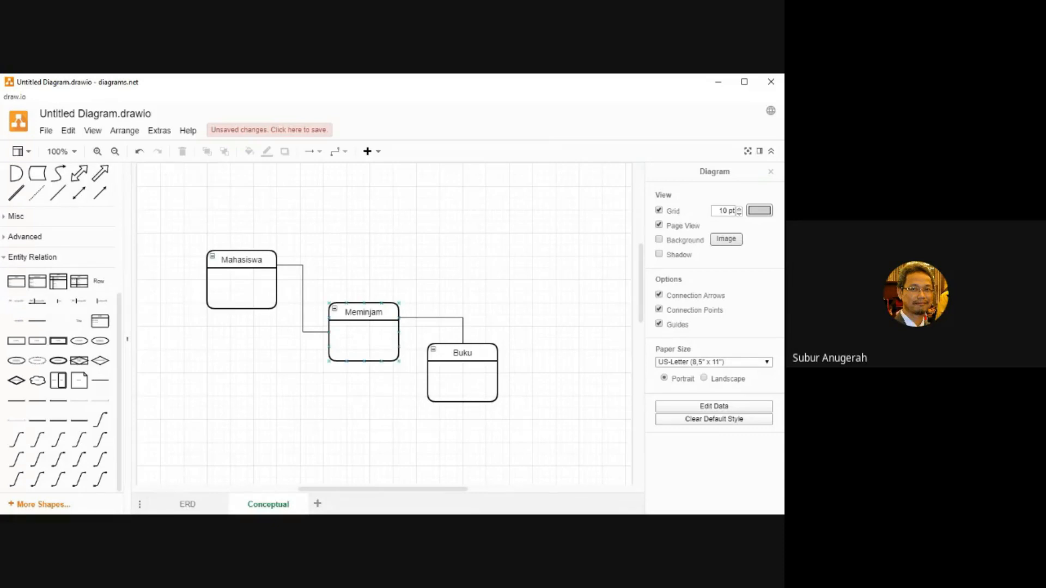
{"action": "left_click_drag", "start_coordinate": [364, 327], "coordinate": [358, 309]}
{"action": "left_click", "coordinate": [362, 388]}
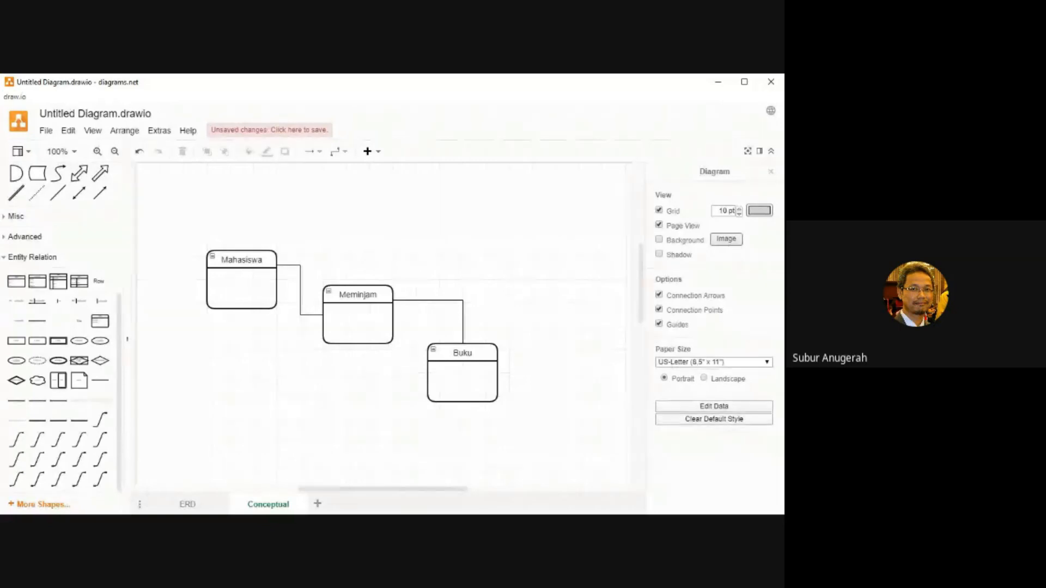
- Add a third page to the diagram and name it Physical
{"action": "left_click", "coordinate": [318, 503]}
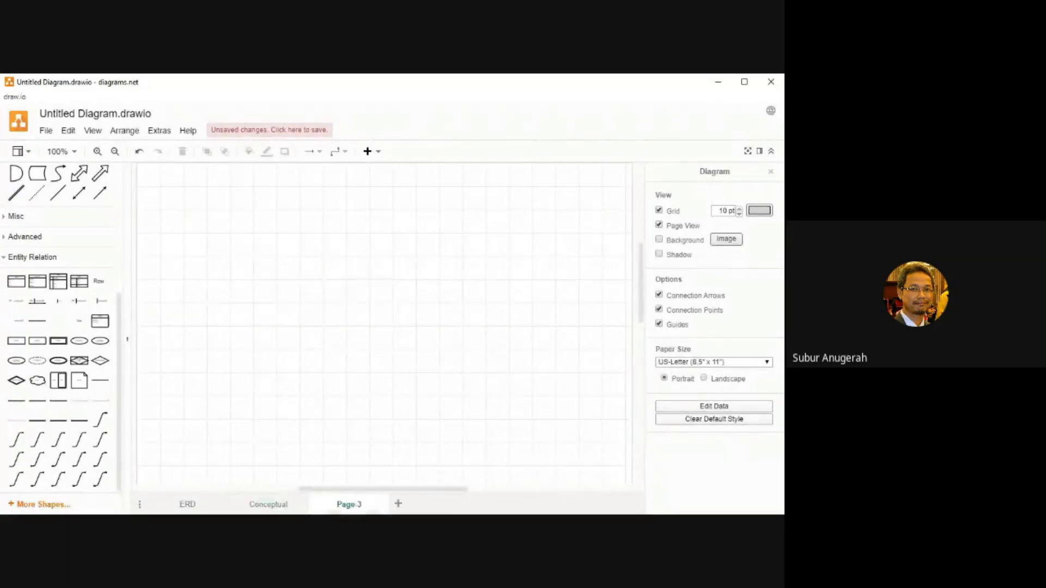
{"action": "double_click", "coordinate": [349, 504]}
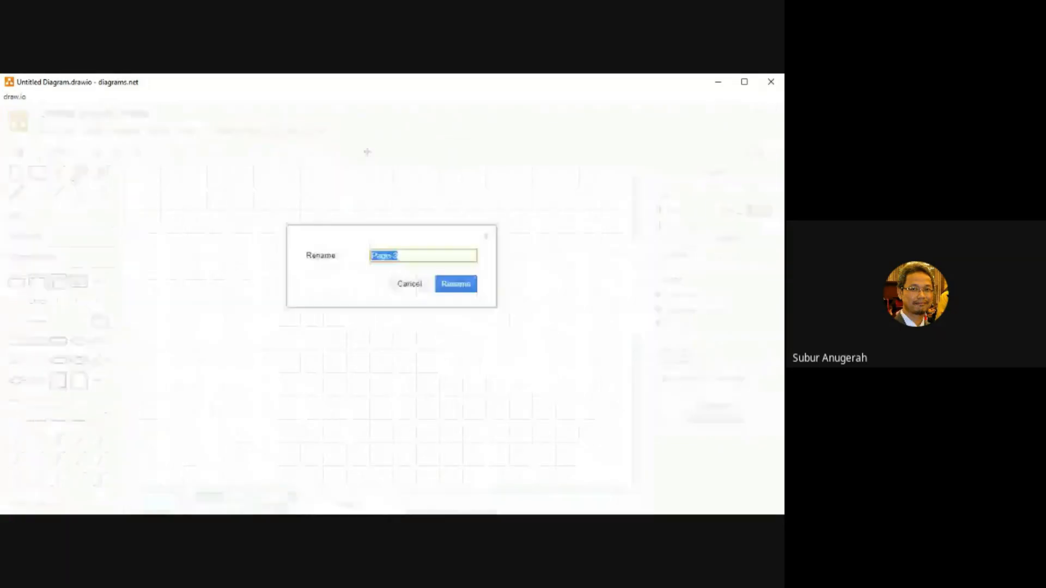
{"action": "type", "text": "Phy"}
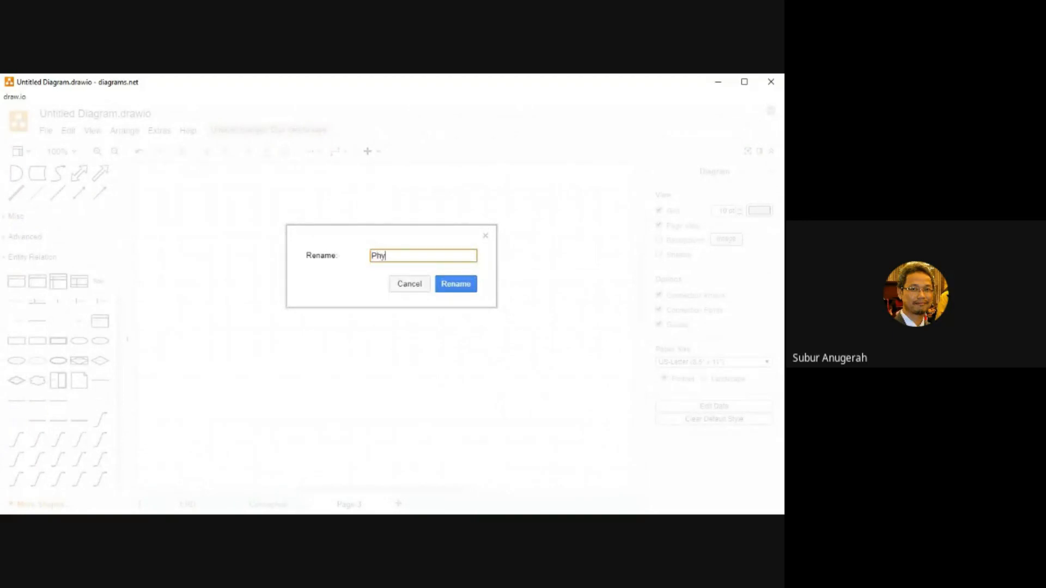
{"action": "type", "text": "sical"}
{"action": "key", "text": "Return"}
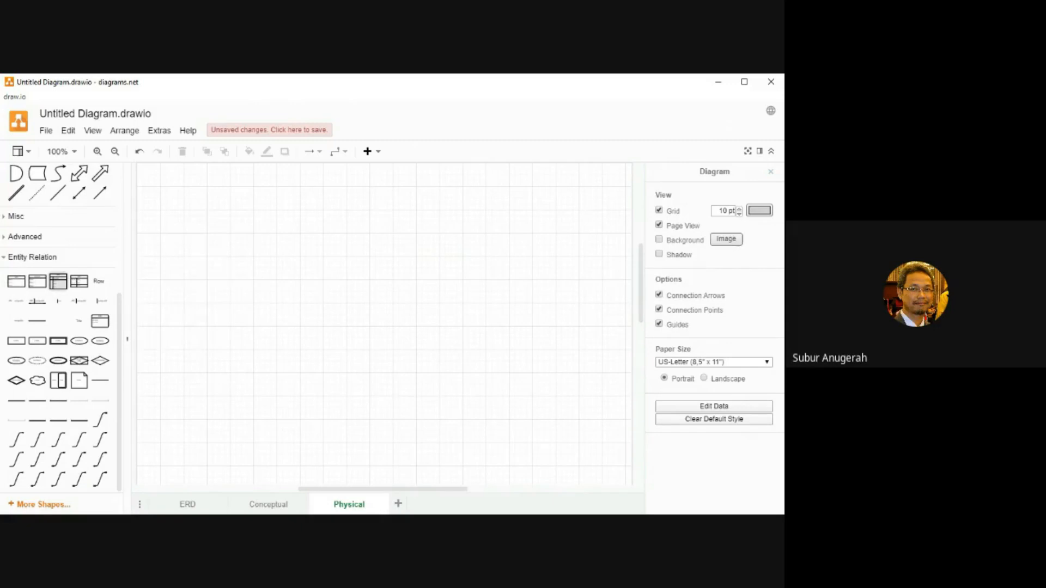
- Place two ER Table 1 shapes on the Physical page, one at the upper left and one at the lower right
{"action": "mouse_move", "coordinate": [58, 281]}
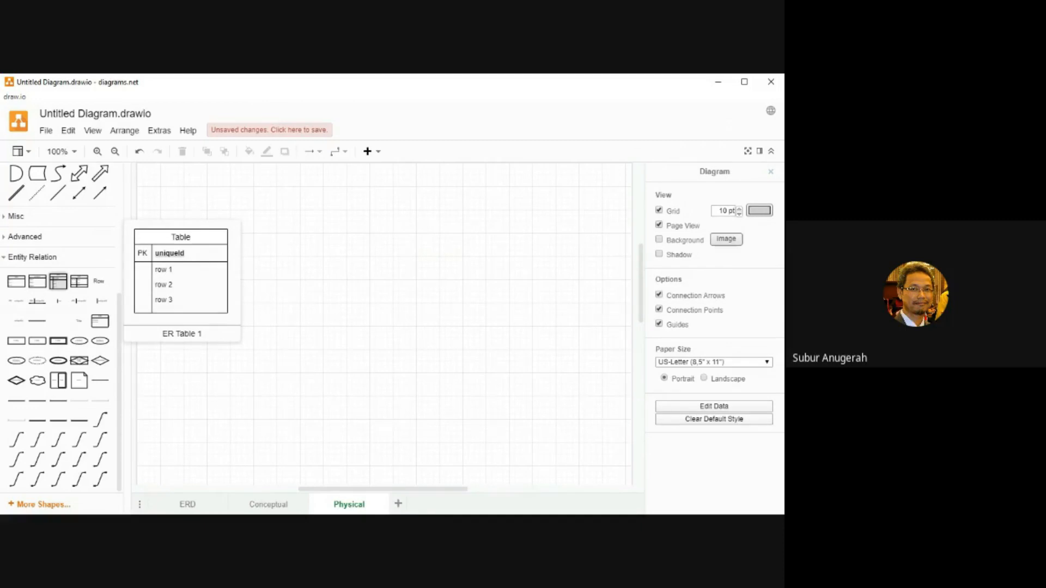
{"action": "left_click", "coordinate": [57, 281]}
{"action": "left_click_drag", "start_coordinate": [381, 304], "coordinate": [253, 241]}
{"action": "left_click", "coordinate": [398, 297]}
{"action": "left_click", "coordinate": [305, 259]}
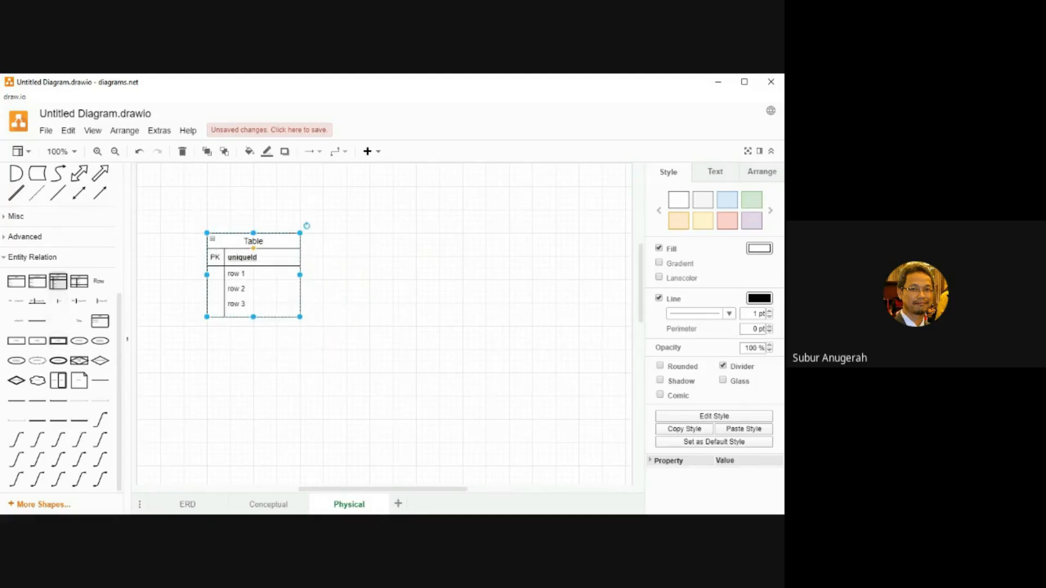
{"action": "left_click", "coordinate": [58, 281]}
{"action": "left_click_drag", "start_coordinate": [381, 322], "coordinate": [551, 363]}
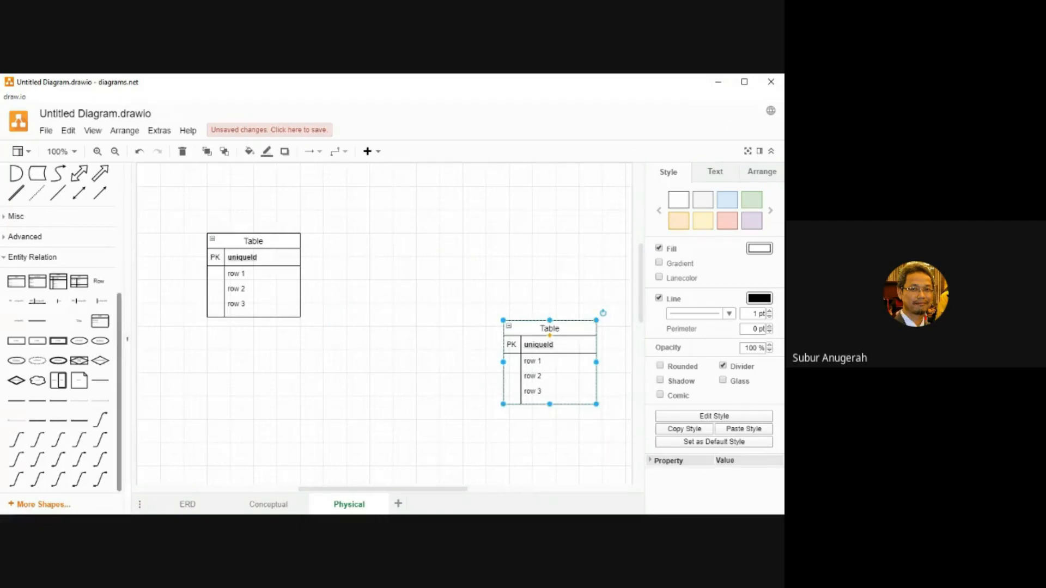
- Insert an ER Table 2 shape with two foreign-key rows between the two existing tables
{"action": "mouse_move", "coordinate": [58, 281]}
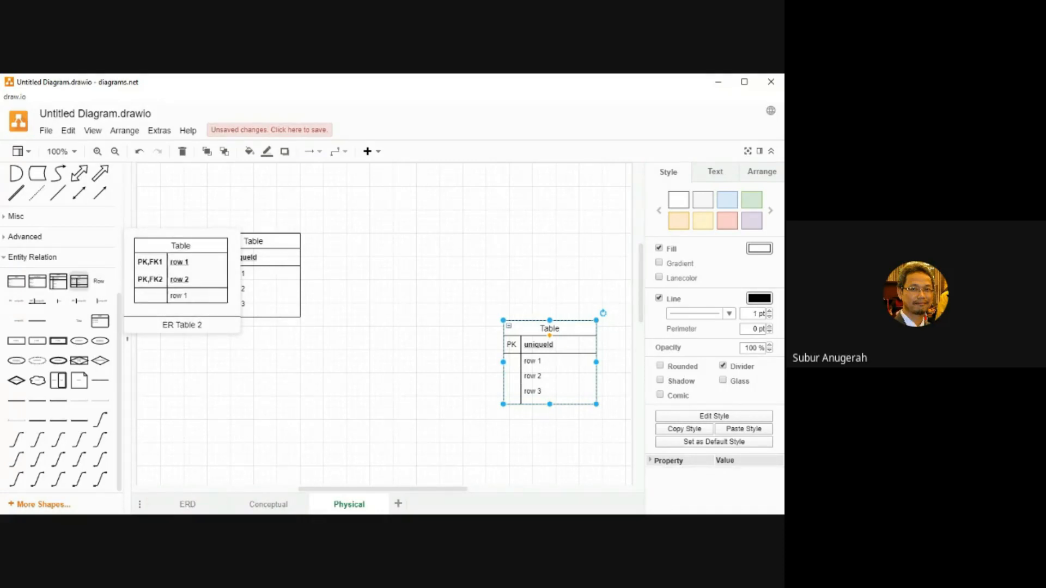
{"action": "left_click", "coordinate": [79, 281]}
{"action": "left_click_drag", "start_coordinate": [381, 299], "coordinate": [398, 299]}
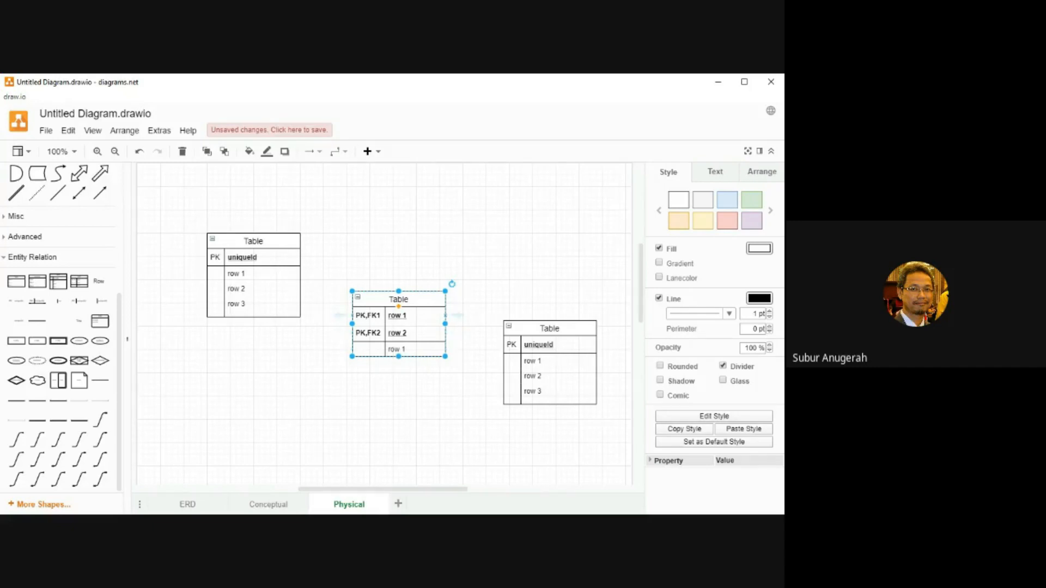
- Change the primary key field of the upper-left table to nim Varchar(100)
{"action": "left_click", "coordinate": [253, 242]}
{"action": "double_click", "coordinate": [253, 241]}
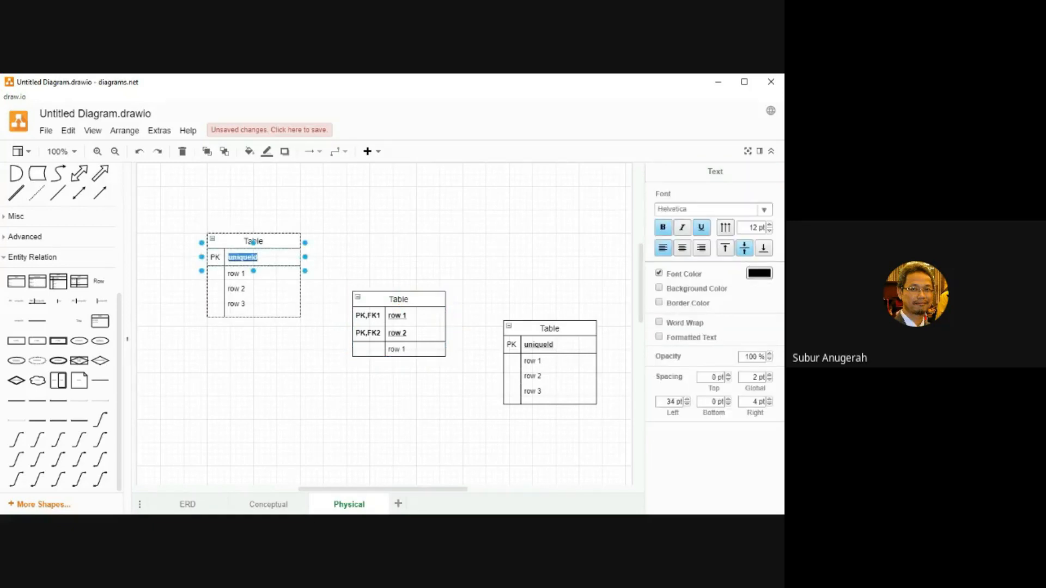
{"action": "type", "text": "nim Varchar(100)"}
{"action": "left_click", "coordinate": [331, 230]}
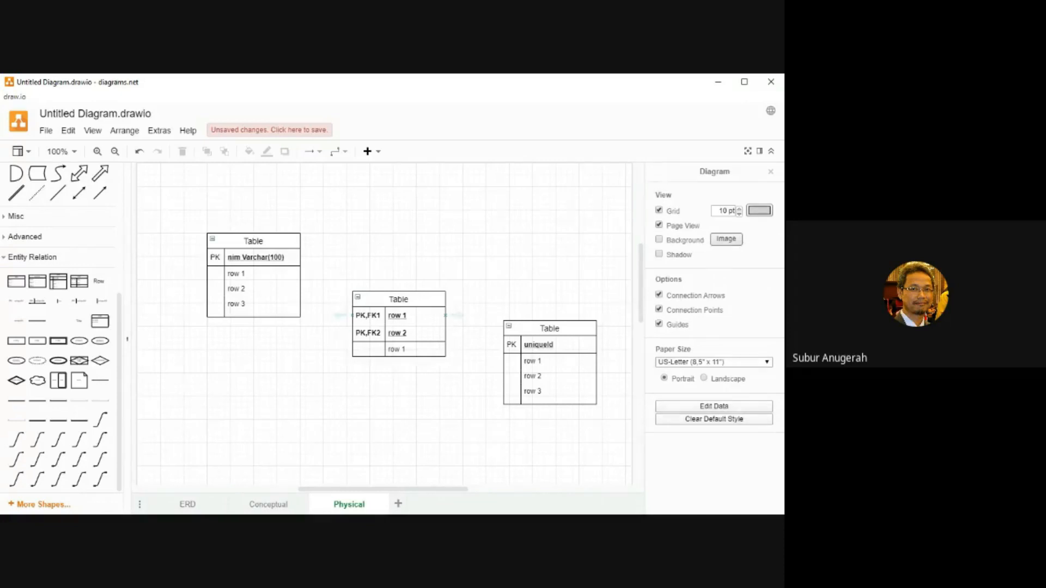
- Change the PK,FK1 field of the middle table to nim Varchar(100)
{"action": "left_click", "coordinate": [398, 316]}
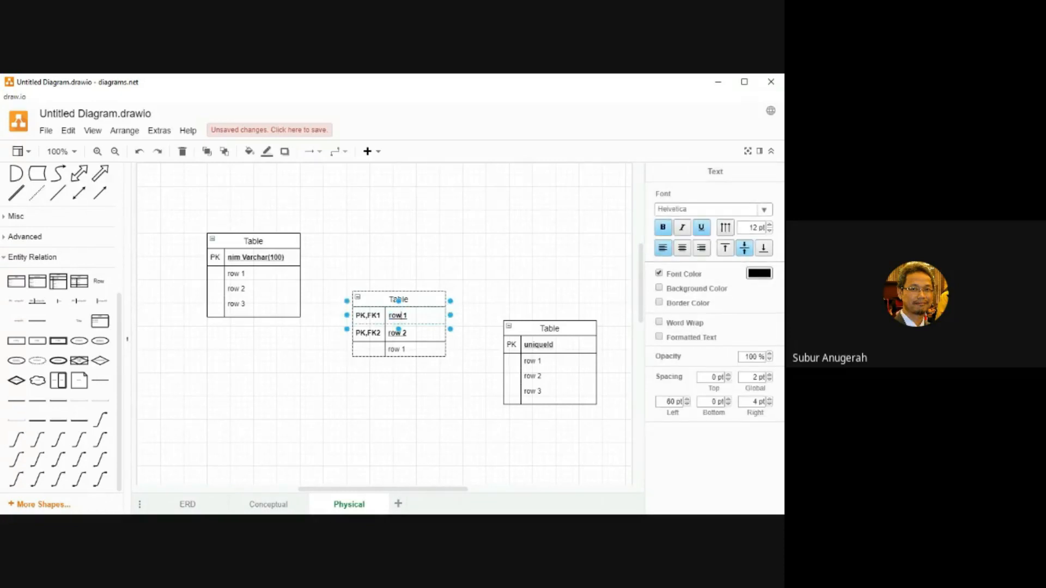
{"action": "key", "text": "BackSpace"}
{"action": "key", "text": "BackSpace"}
{"action": "key", "text": "BackSpace"}
{"action": "key", "text": "BackSpace"}
{"action": "key", "text": "BackSpace"}
{"action": "type", "text": "nim var"}
{"action": "key", "text": "BackSpace"}
{"action": "key", "text": "BackSpace"}
{"action": "key", "text": "BackSpace"}
{"action": "type", "text": "Varchar(100)"}
{"action": "left_click", "coordinate": [414, 403]}
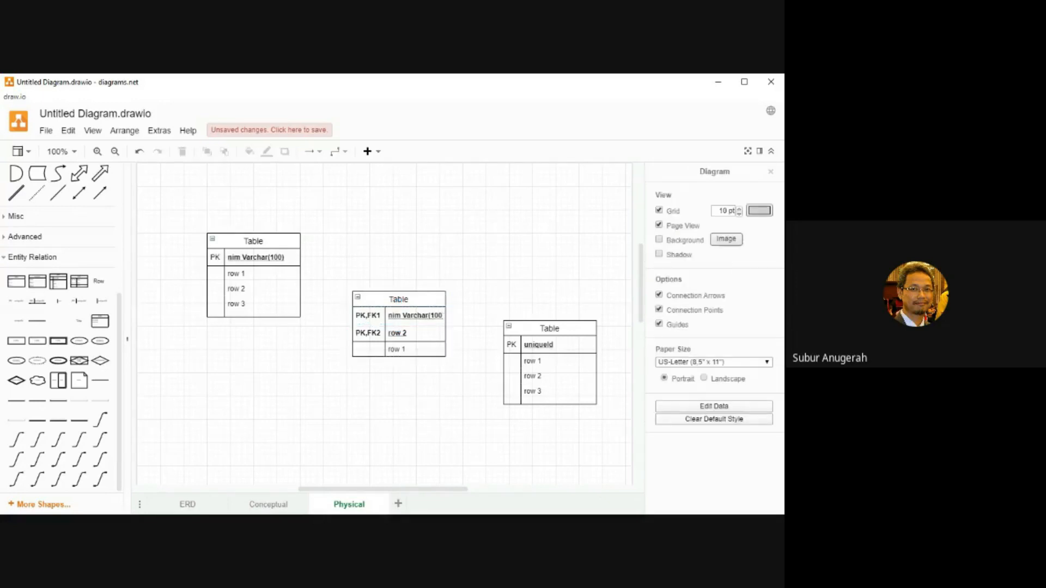
- Change the primary key field of the lower-right table to nbk
{"action": "double_click", "coordinate": [539, 344]}
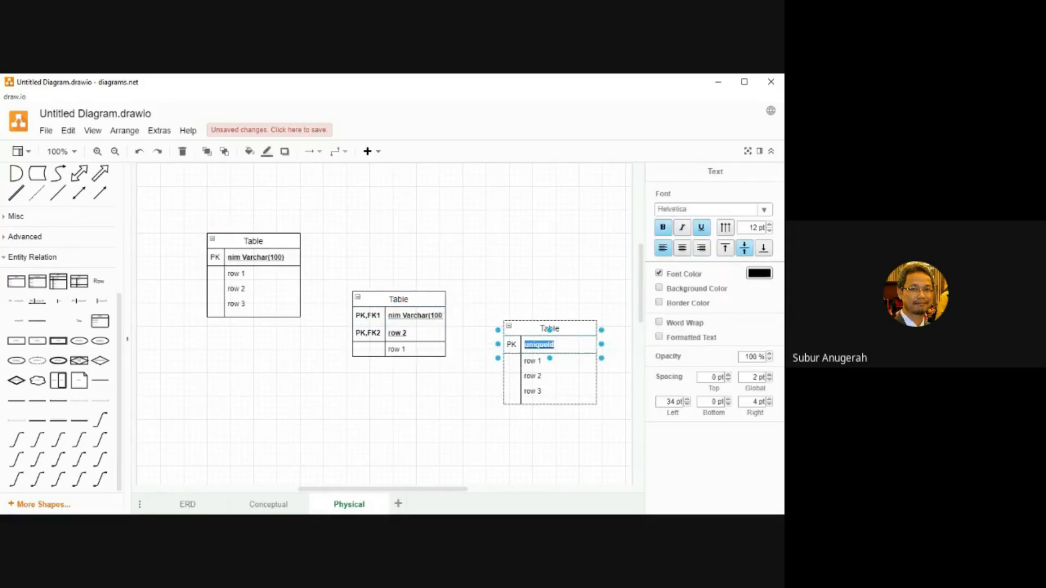
{"action": "type", "text": "n"}
{"action": "type", "text": "o"}
{"action": "key", "text": "BackSpace"}
{"action": "key", "text": "BackSpace"}
{"action": "type", "text": "bk"}
{"action": "key", "text": "Escape"}
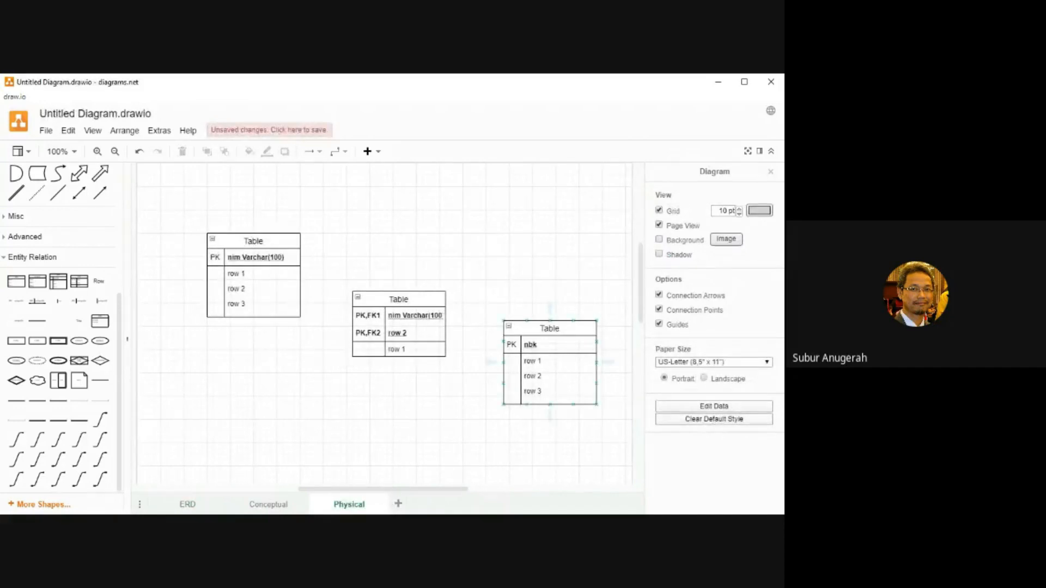
- Retitle the lower-right table, whose primary key is nbk, as tb_buku
{"action": "double_click", "coordinate": [549, 328]}
{"action": "type", "text": "tb"}
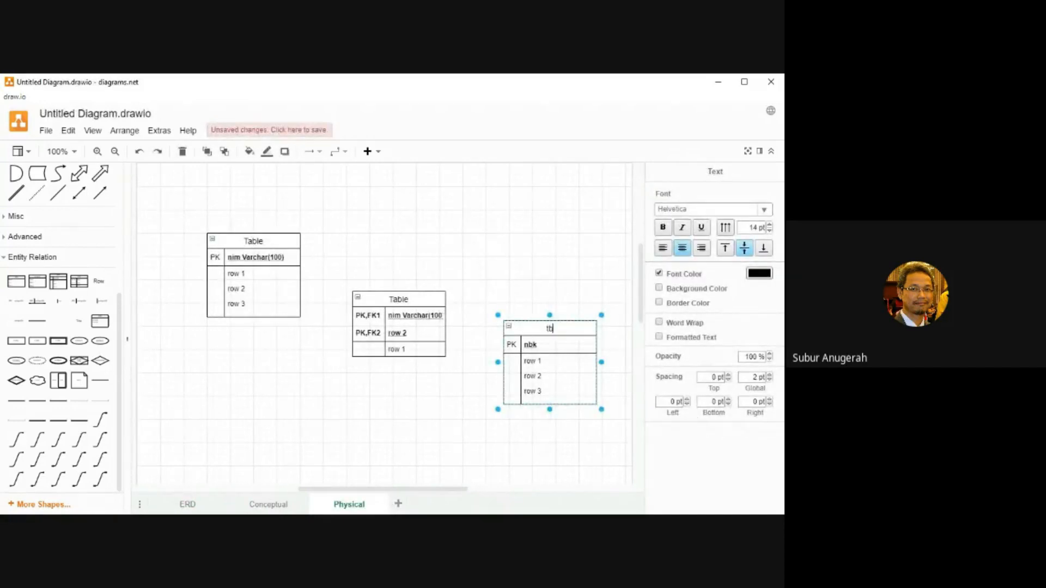
{"action": "type", "text": "_buku"}
{"action": "left_click", "coordinate": [473, 305]}
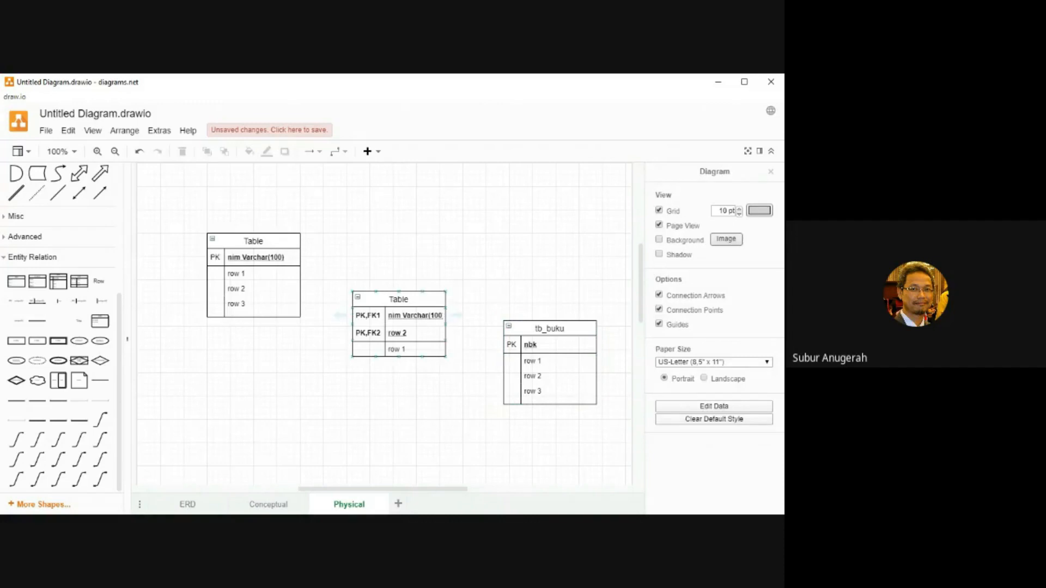
- Retitle the middle table tb_meminjam and the upper-left table tb_mhs
{"action": "double_click", "coordinate": [398, 299]}
{"action": "type", "text": "tb"}
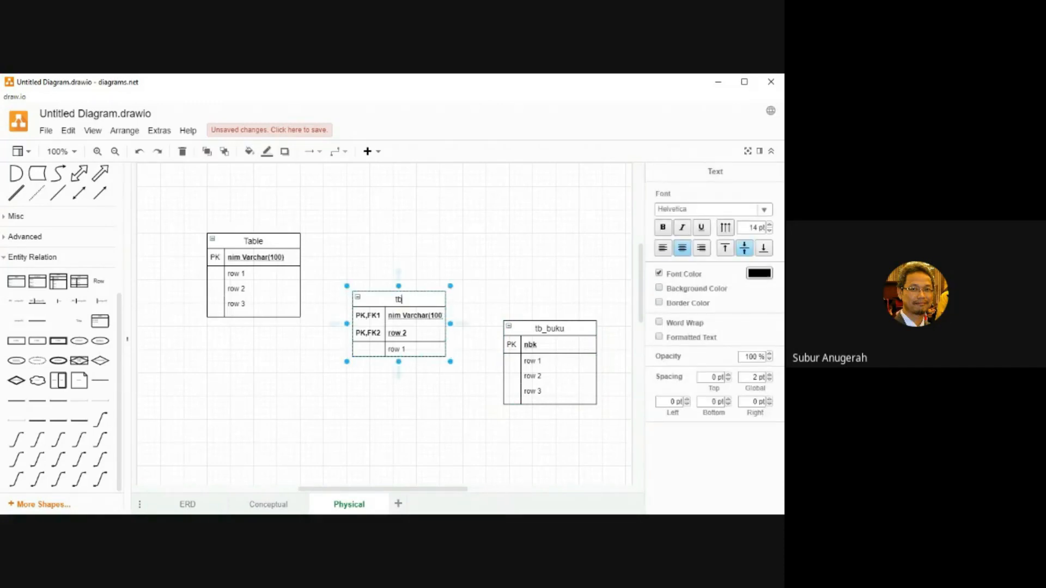
{"action": "type", "text": "_meminjam"}
{"action": "left_click", "coordinate": [403, 257]}
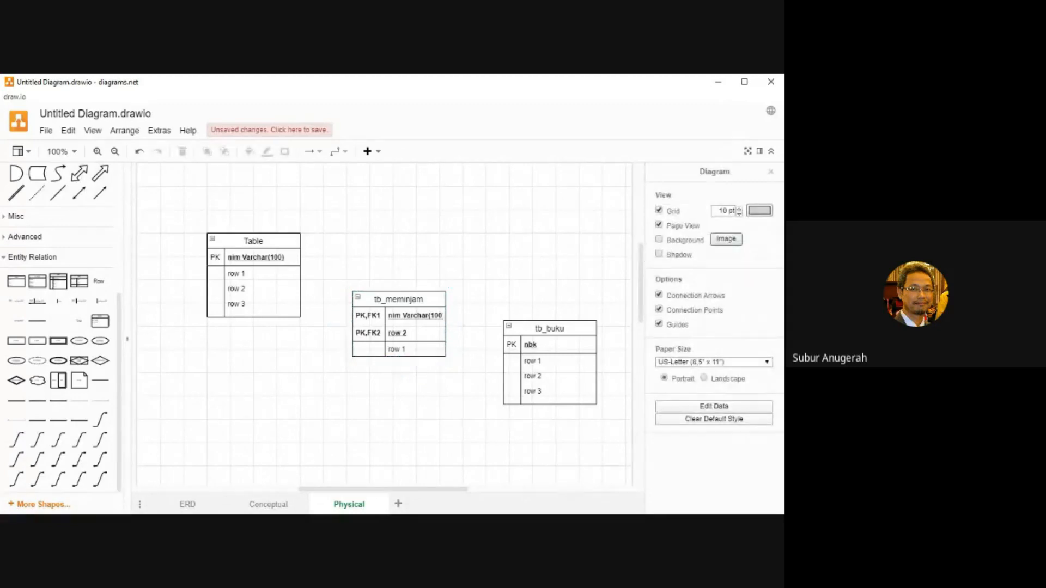
{"action": "double_click", "coordinate": [253, 240]}
{"action": "type", "text": "tb_"}
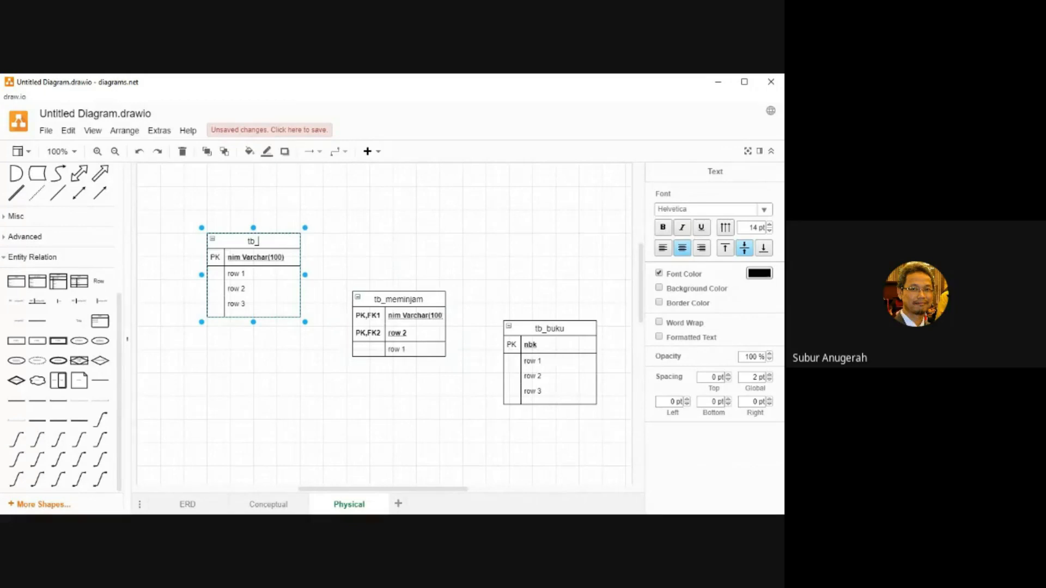
{"action": "type", "text": "mhs"}
{"action": "left_click", "coordinate": [348, 233]}
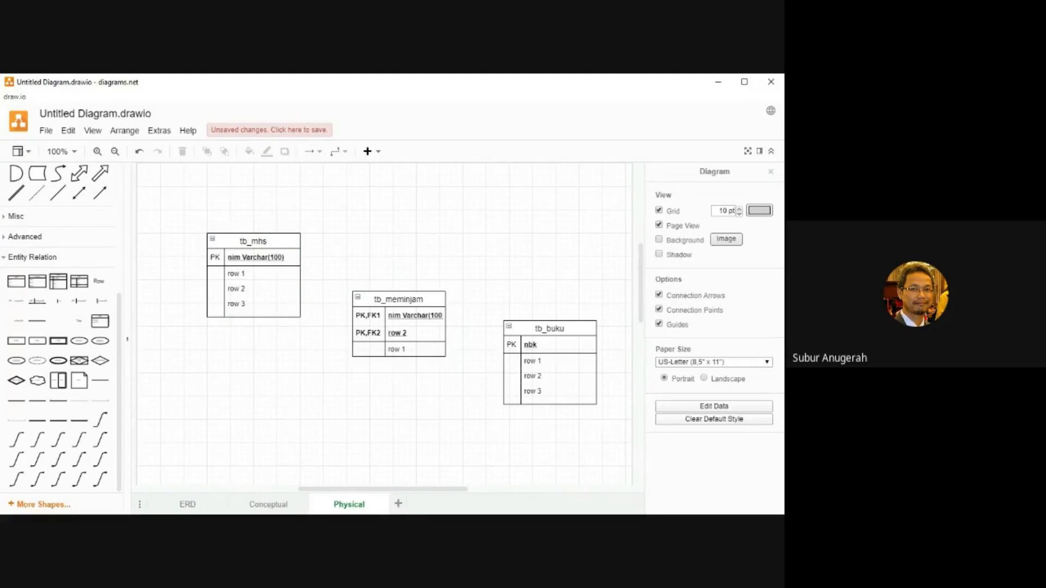
- Change the PK,FK2 field of tb_meminjam to nbk
{"action": "double_click", "coordinate": [397, 333]}
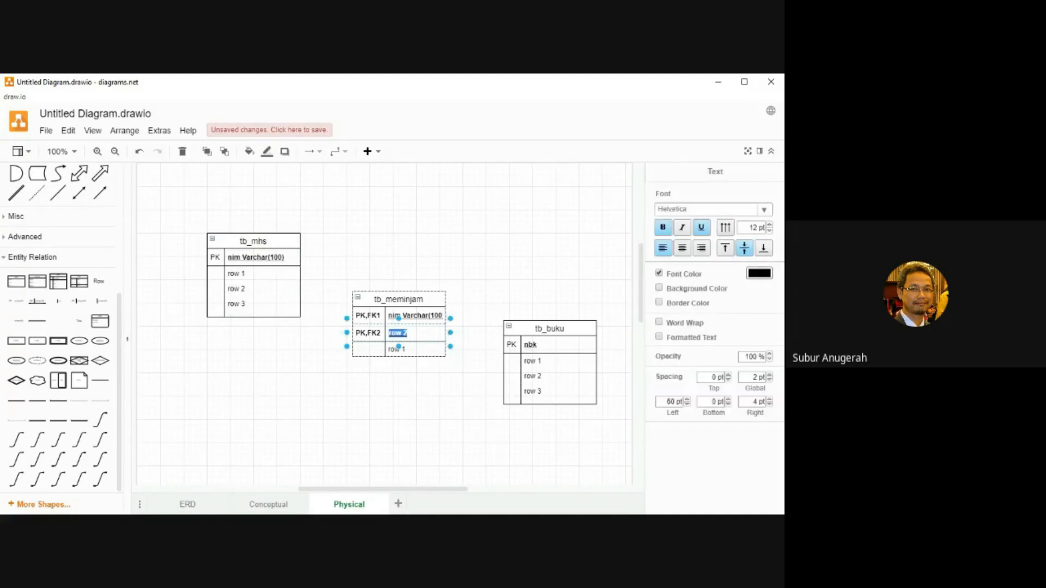
{"action": "type", "text": "nbk"}
{"action": "key", "text": "Escape"}
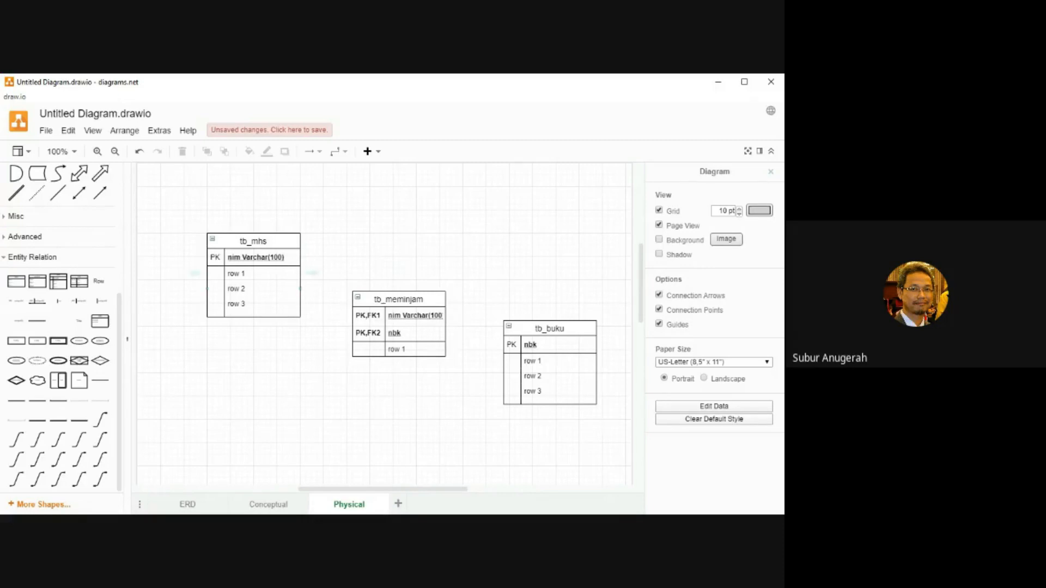
- Connect the nim rows of tb_mhs and tb_meminjam, and the nbk rows of tb_buku and tb_meminjam, with plain lines
{"action": "mouse_move", "coordinate": [101, 381]}
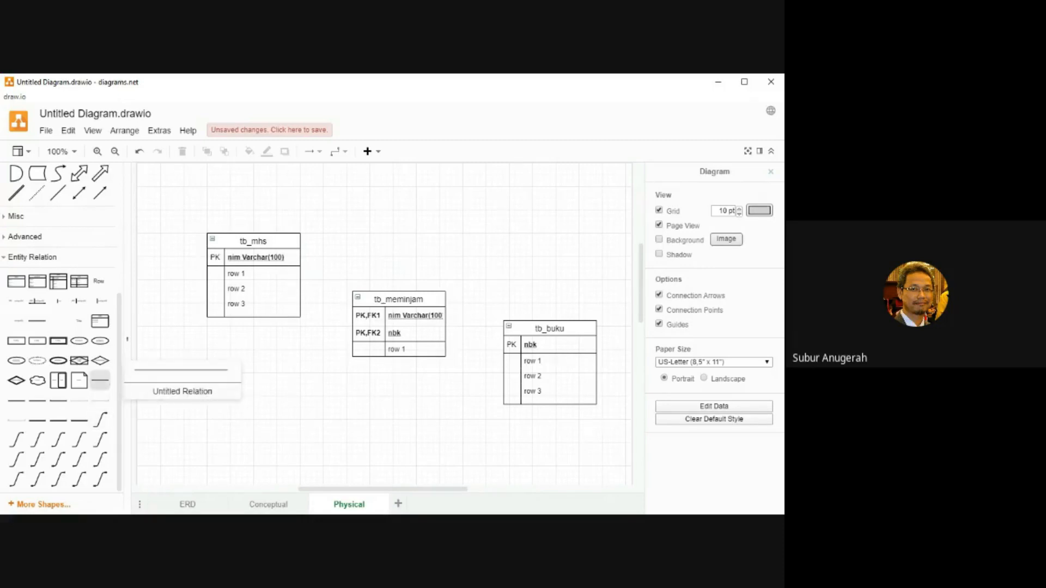
{"action": "left_click_drag", "start_coordinate": [301, 257], "coordinate": [351, 316]}
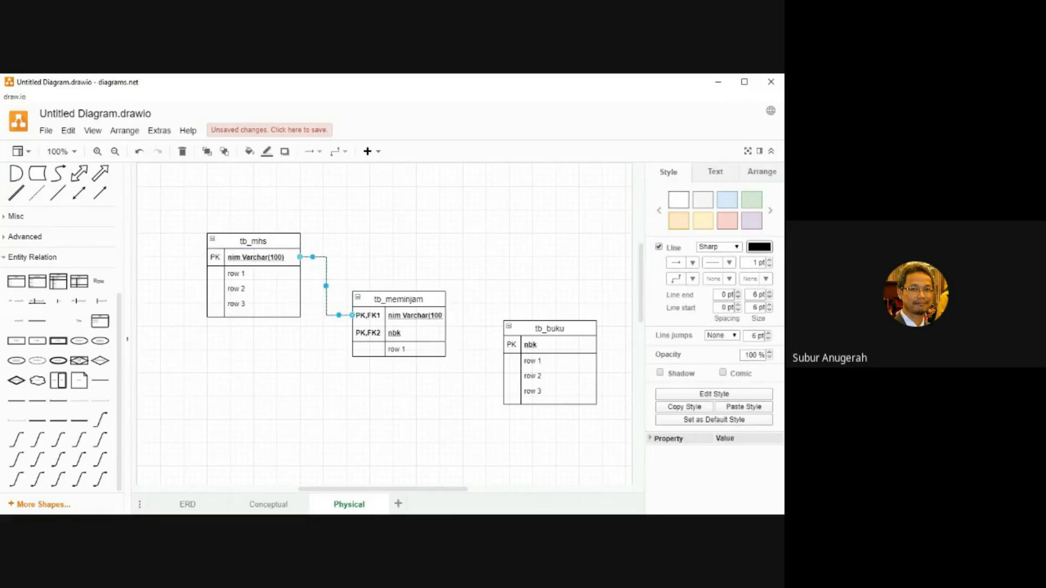
{"action": "left_click_drag", "start_coordinate": [504, 344], "coordinate": [446, 333]}
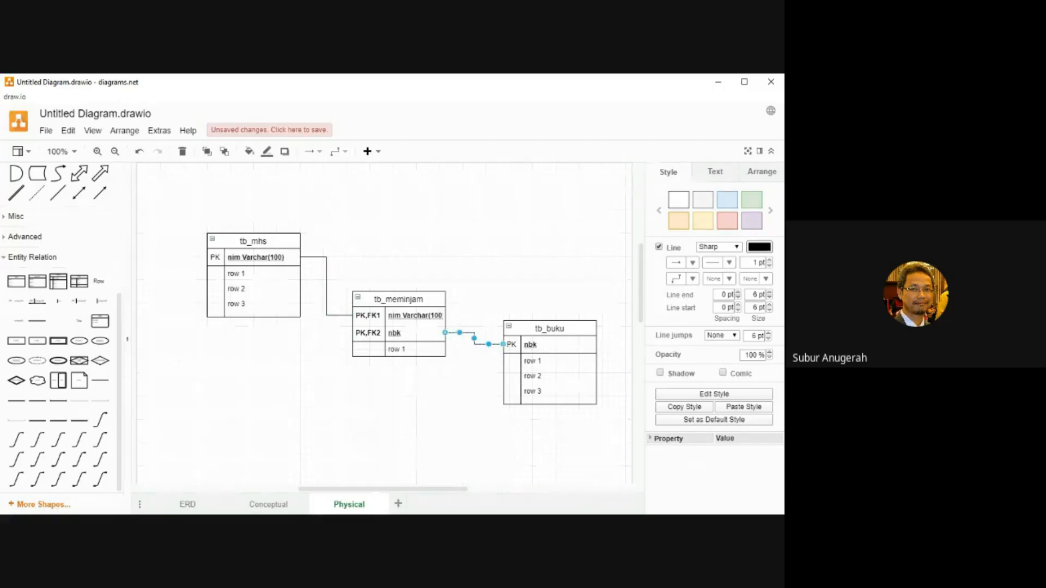
- Adjust the position of tb_meminjam so it sits slightly higher between tb_mhs and tb_buku
{"action": "left_click_drag", "start_coordinate": [398, 299], "coordinate": [410, 299]}
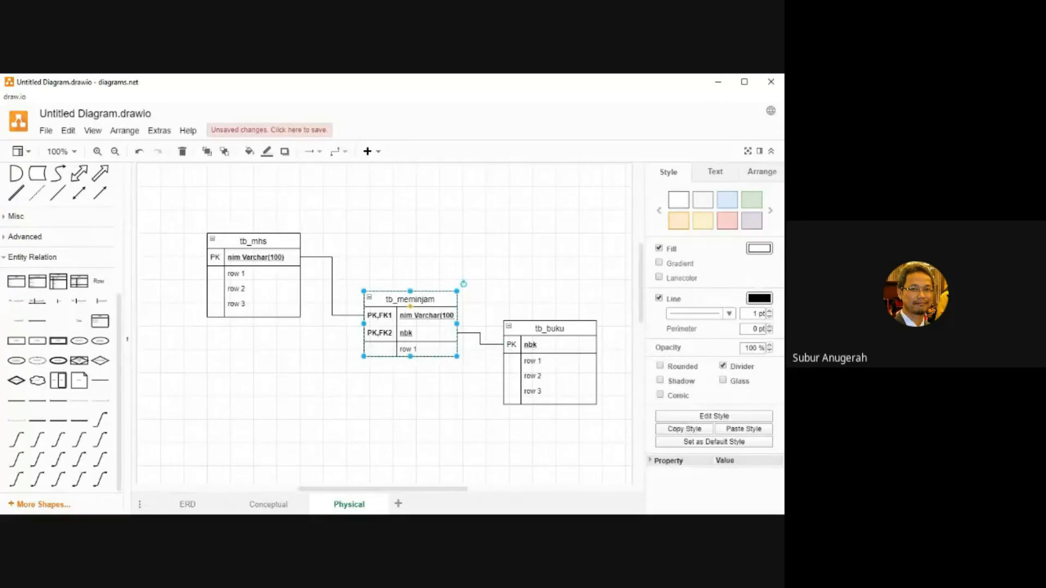
{"action": "left_click", "coordinate": [413, 261]}
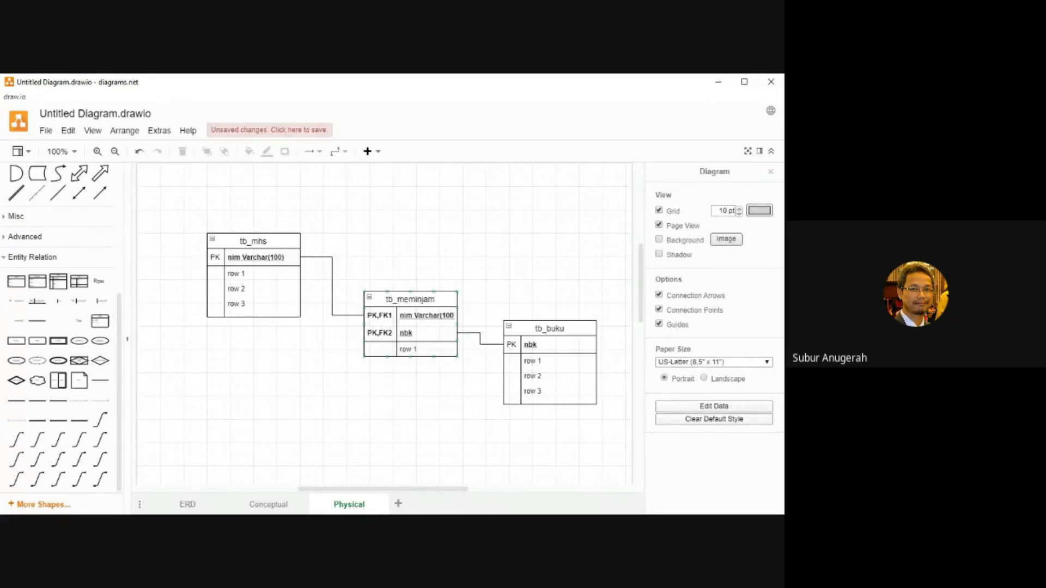
{"action": "left_click_drag", "start_coordinate": [410, 299], "coordinate": [399, 293]}
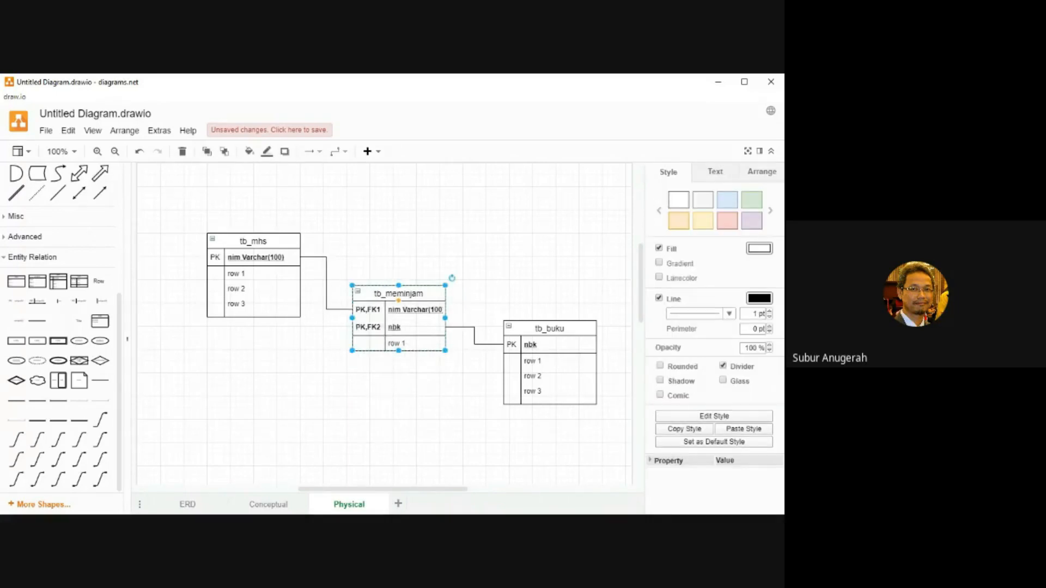
{"action": "key", "text": "Escape"}
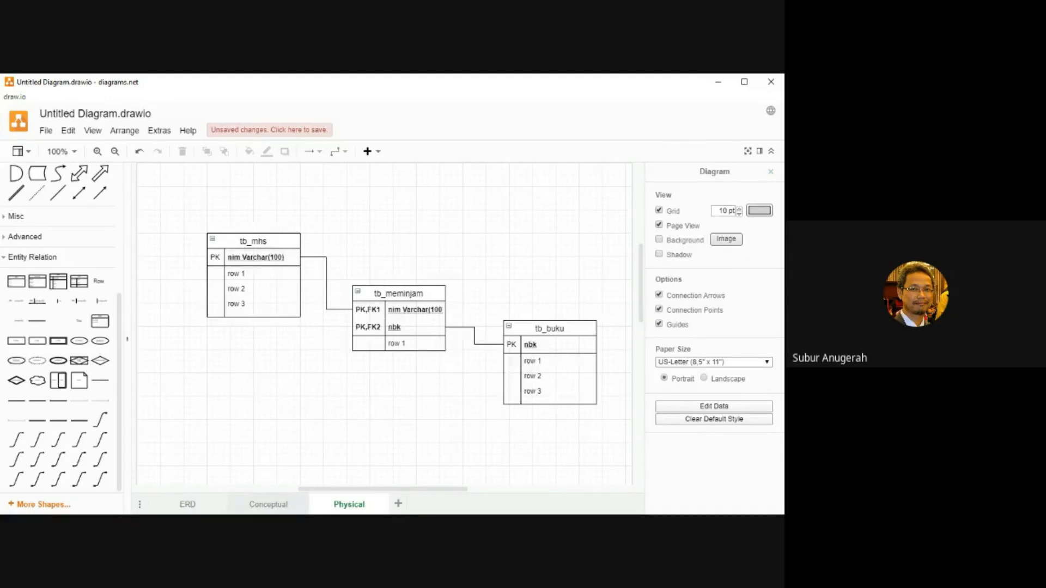
- Compare the Conceptual, ERD and Physical pages, and switch to the other diagram window, ERD - draw_io
{"action": "left_click", "coordinate": [268, 504]}
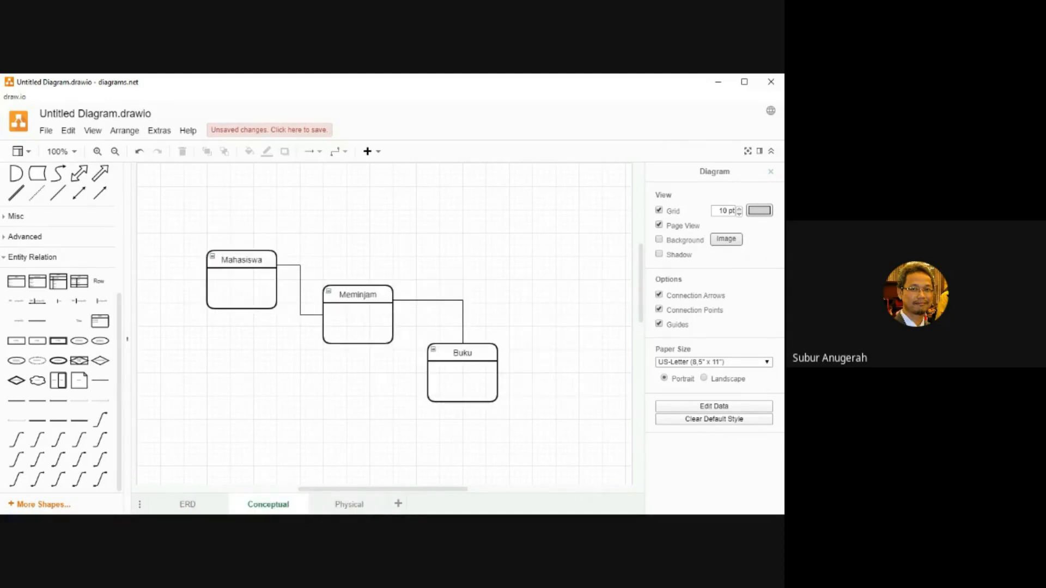
{"action": "left_click", "coordinate": [188, 504]}
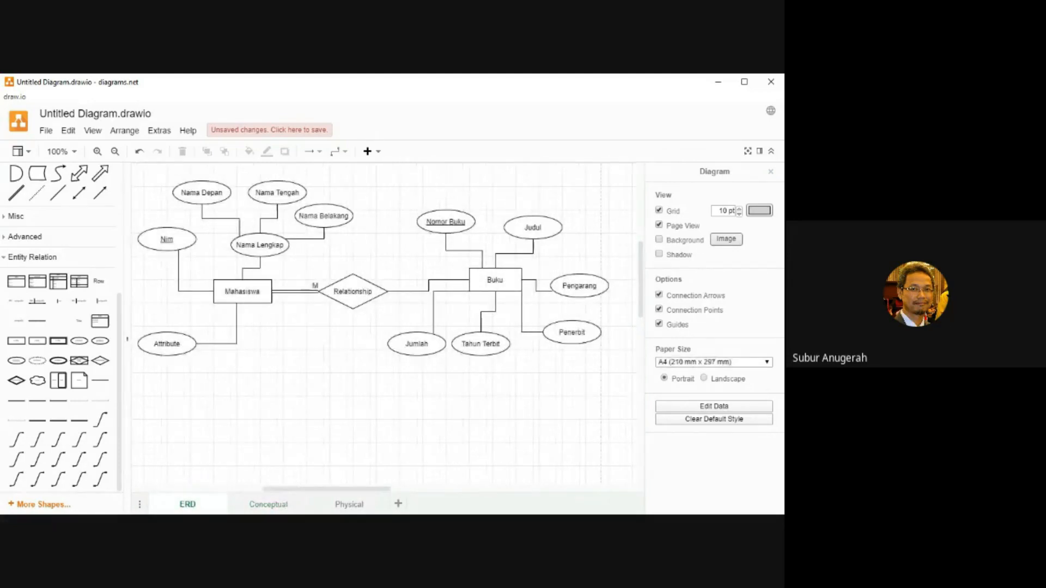
{"action": "left_click", "coordinate": [349, 504]}
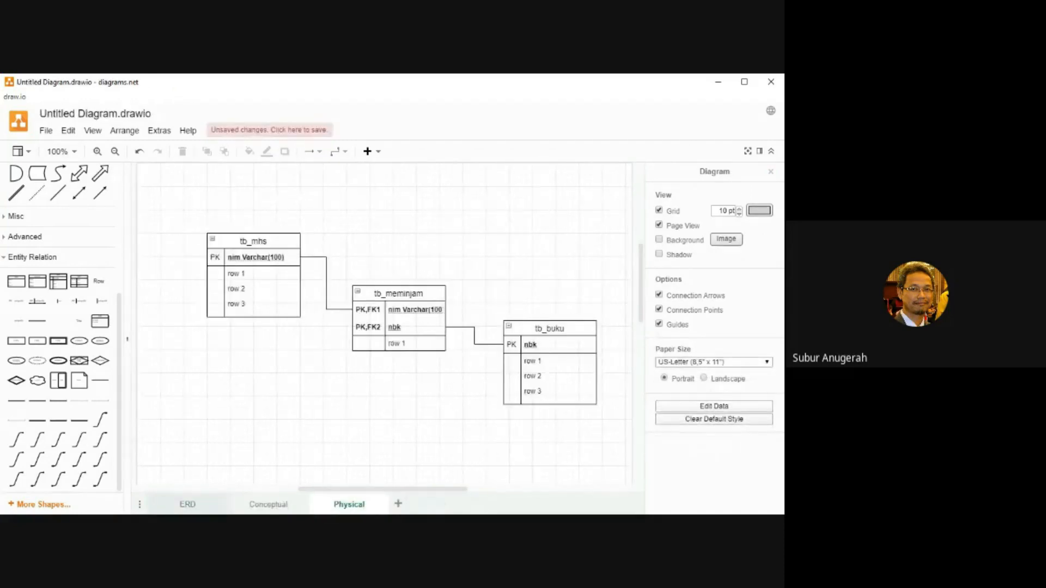
{"action": "left_click", "coordinate": [187, 505]}
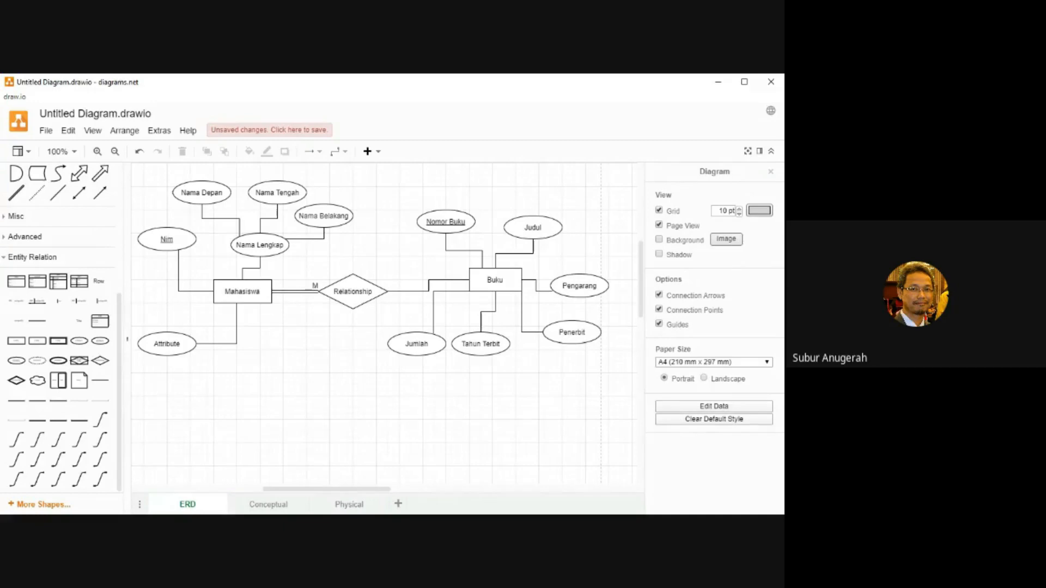
{"action": "left_click", "coordinate": [348, 504]}
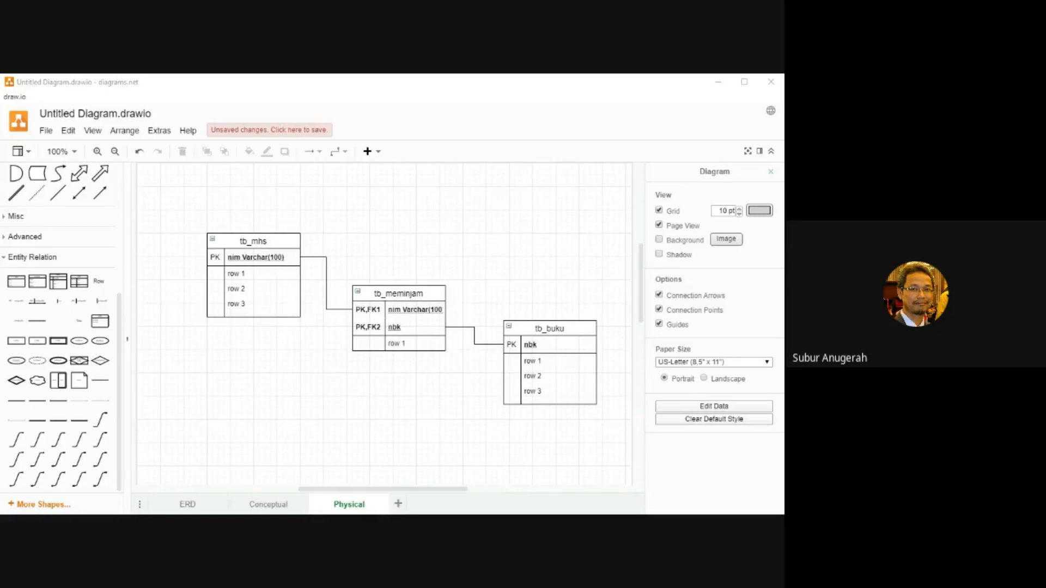
{"action": "key", "text": "alt+Tab"}
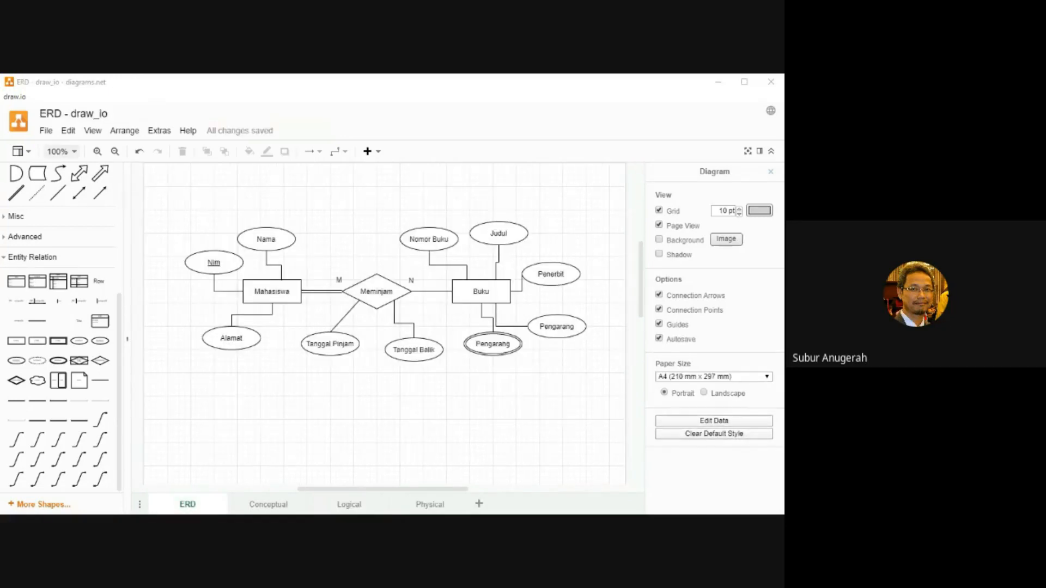